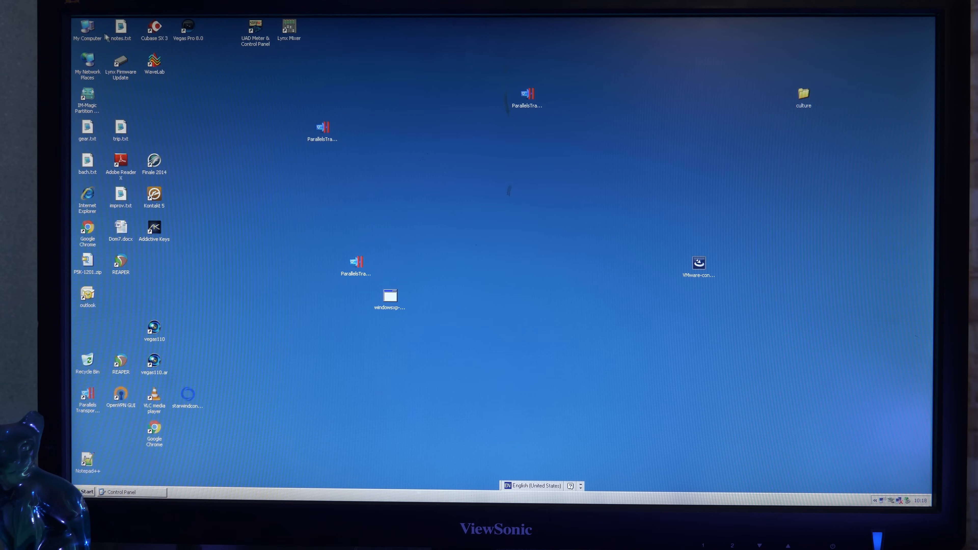
Browse from My Computer to New Volume (G:) and select the VMware-converter-en-6.1.1-3533064.exe installer.
double_click(87, 30)
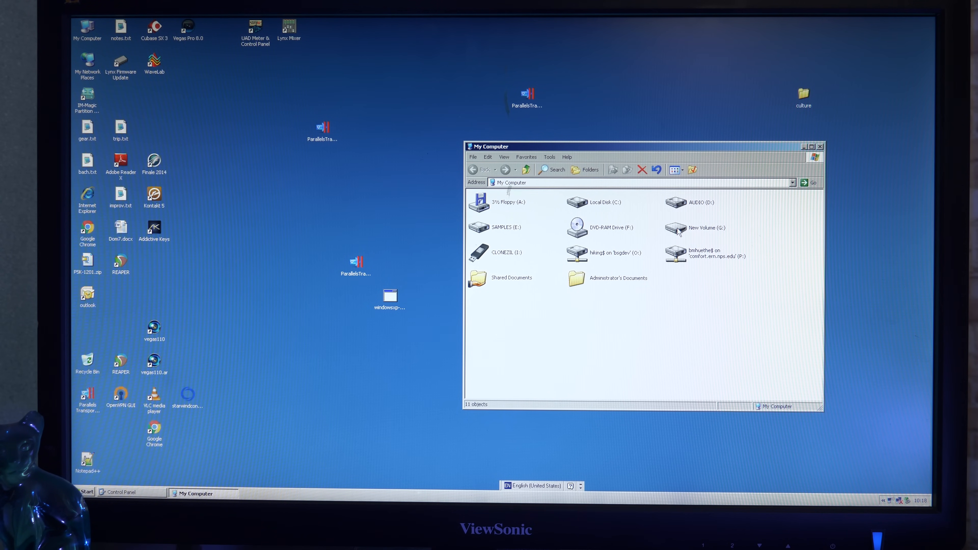
double_click(678, 229)
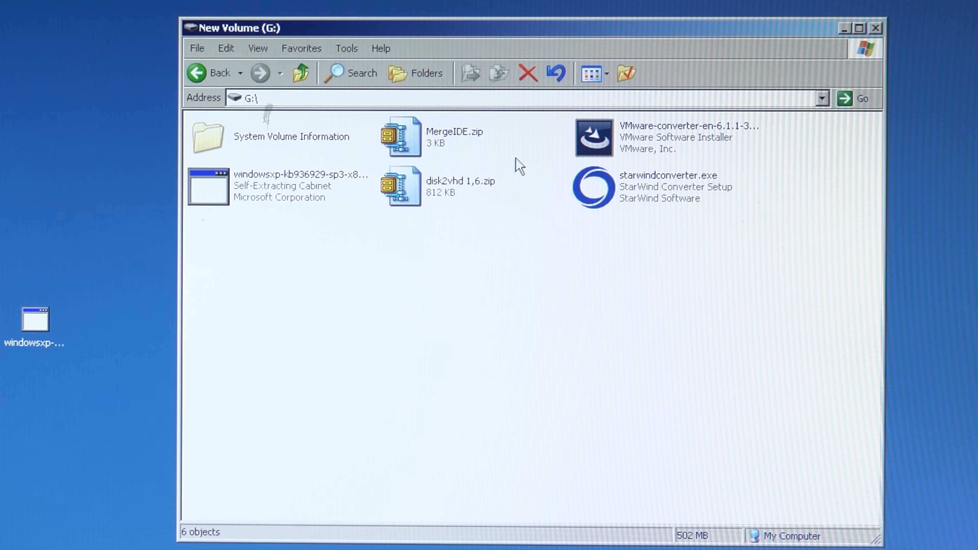
click(650, 142)
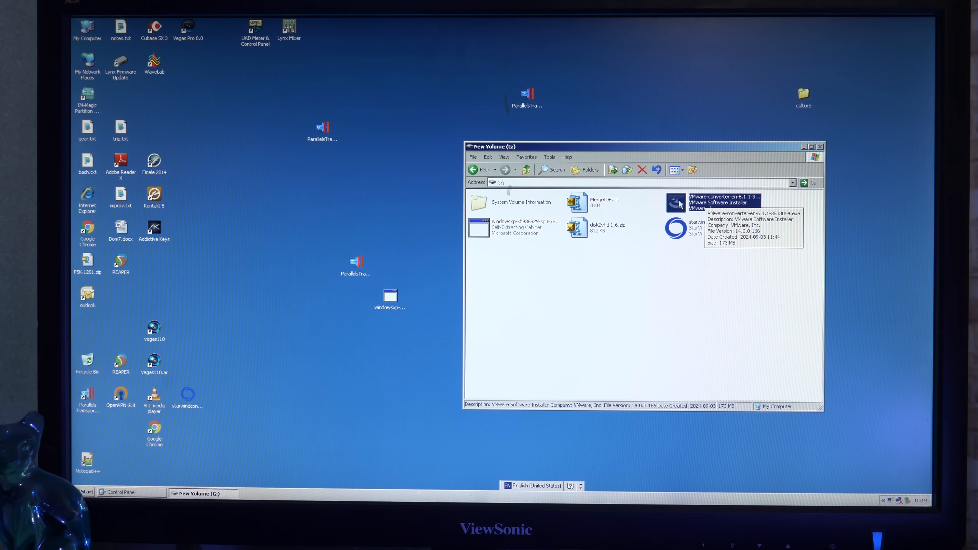
drag(679, 205, 393, 190)
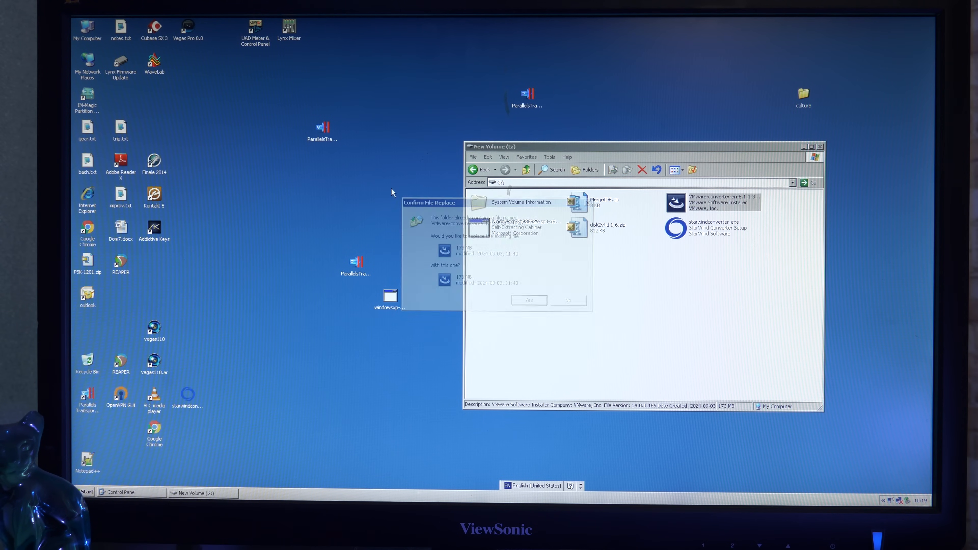
click(557, 301)
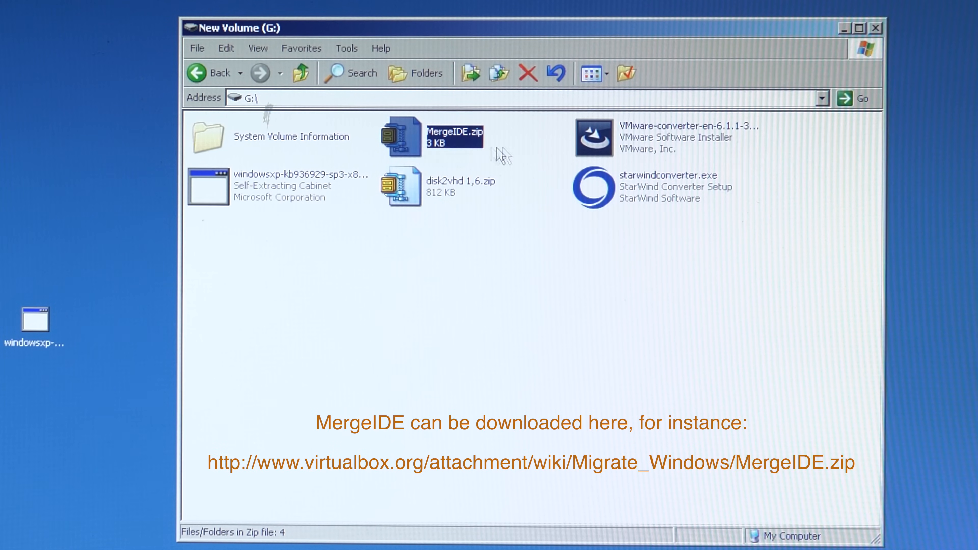
Copy MergeIDE.zip to the desktop and unpack it with WinZip into C:\downloads\mergeIDE.
drag(402, 132, 35, 127)
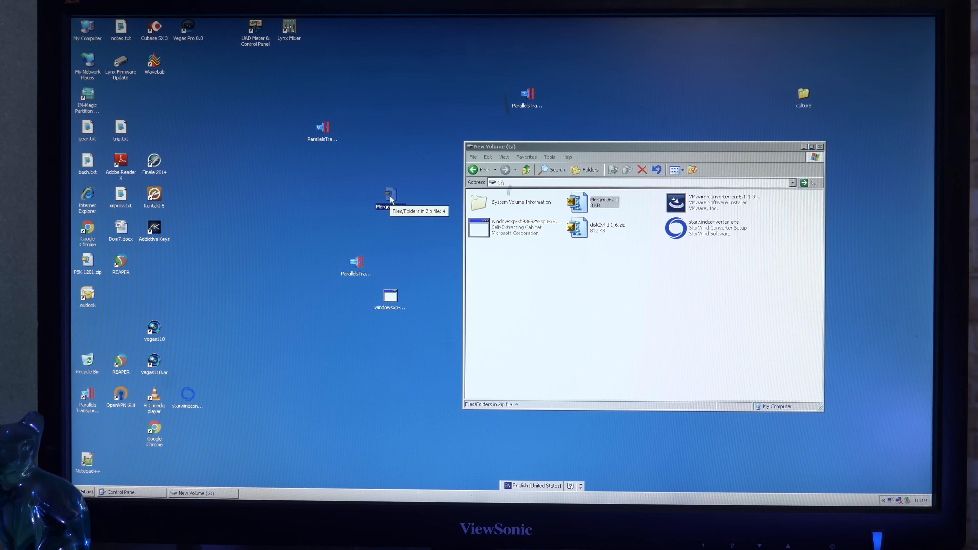
double_click(35, 126)
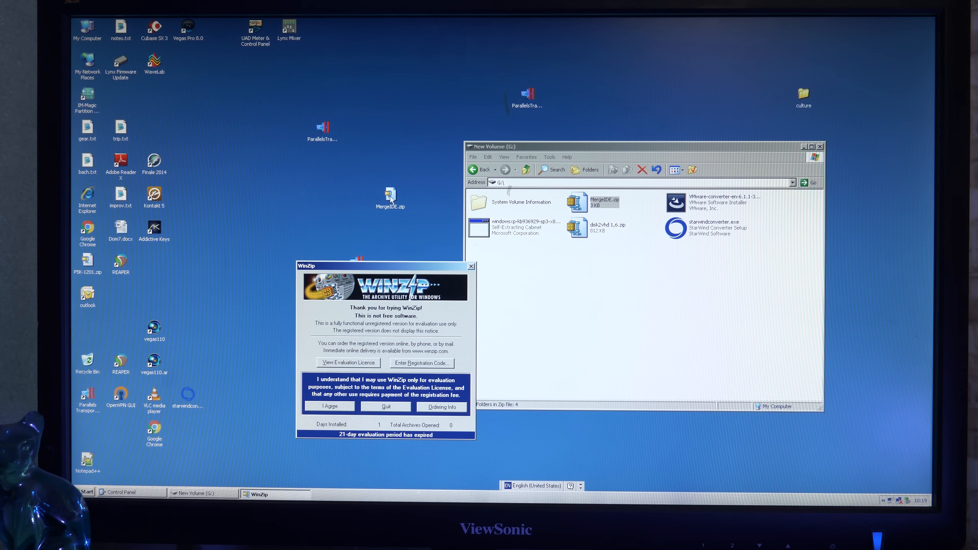
click(343, 409)
click(194, 49)
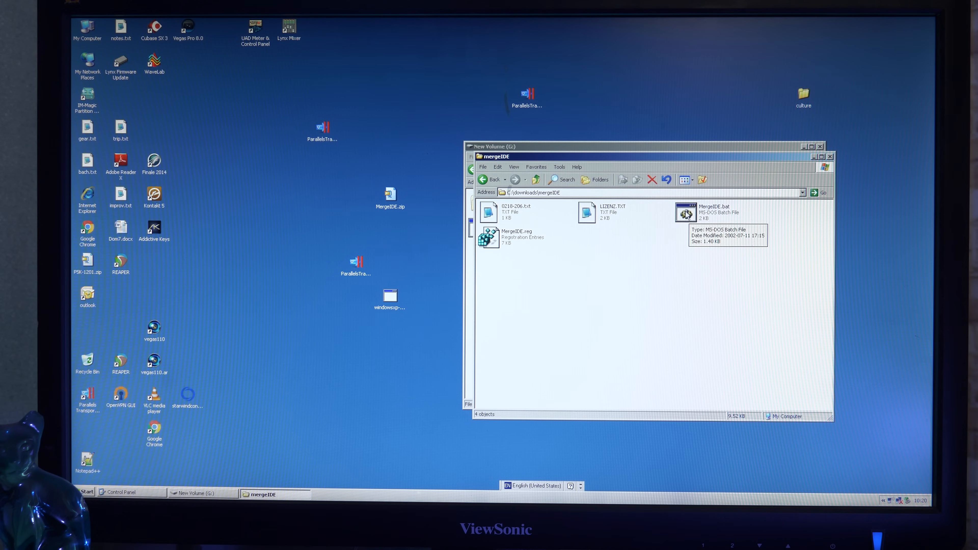
In Notepad, add a 'pause' line after set ctdir= in MergeIDE.bat, then save and close it.
double_click(686, 214)
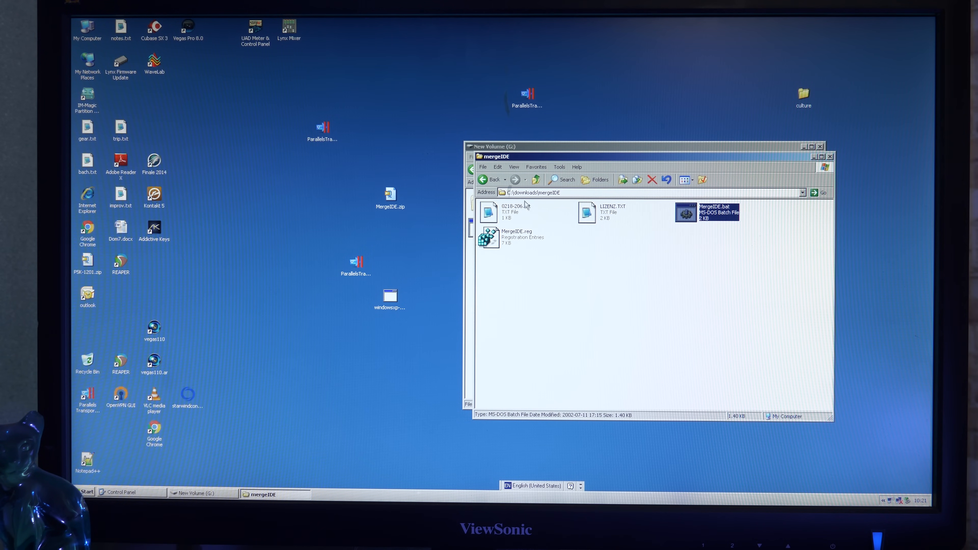
right_click(687, 216)
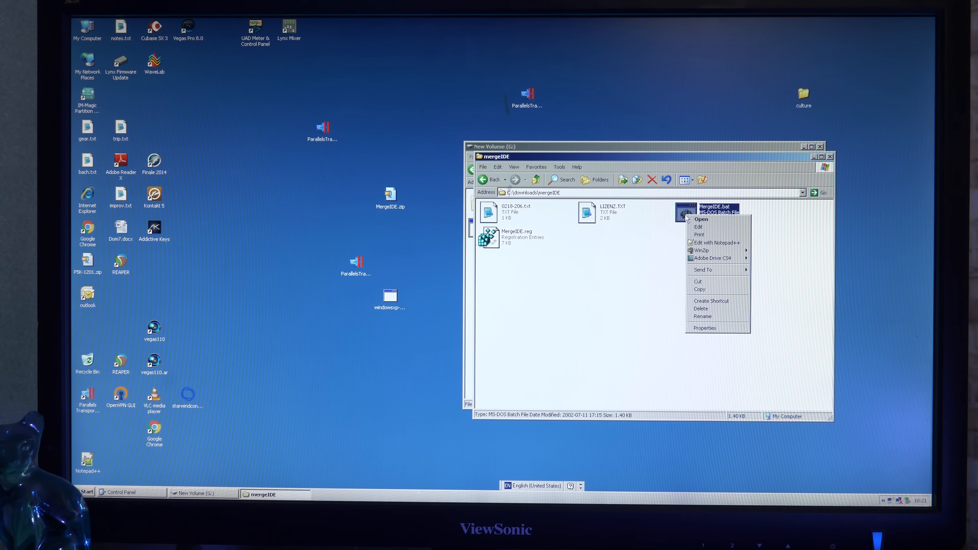
click(698, 228)
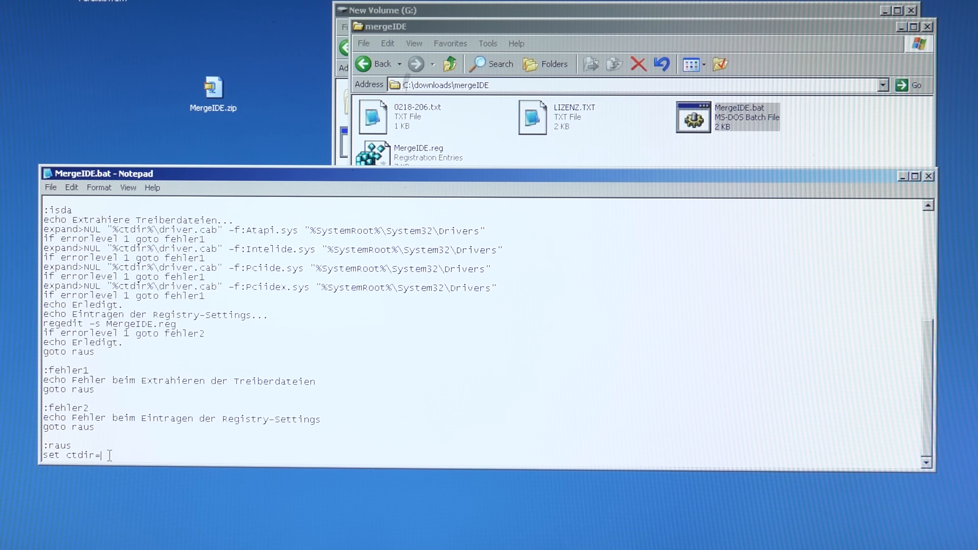
key(Return)
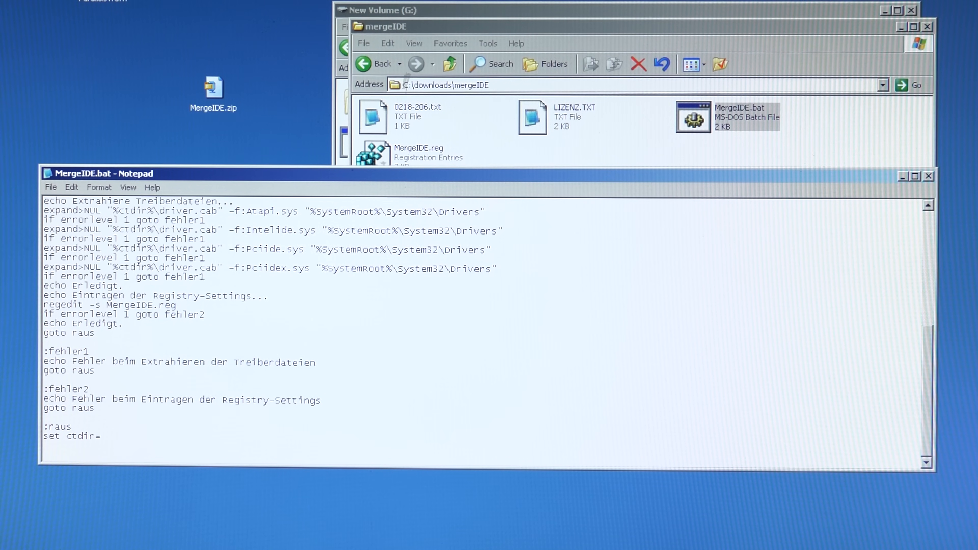
text(pause)
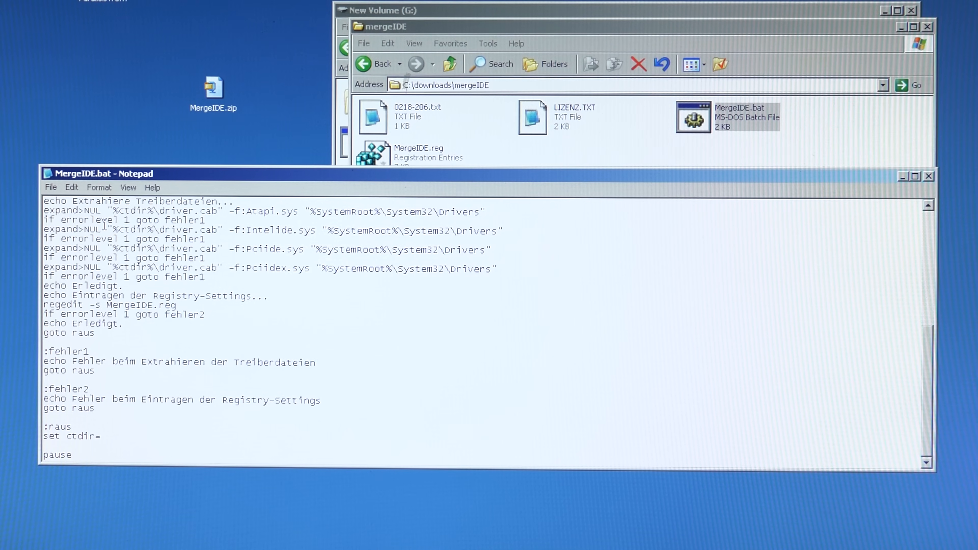
click(50, 187)
click(62, 223)
click(928, 176)
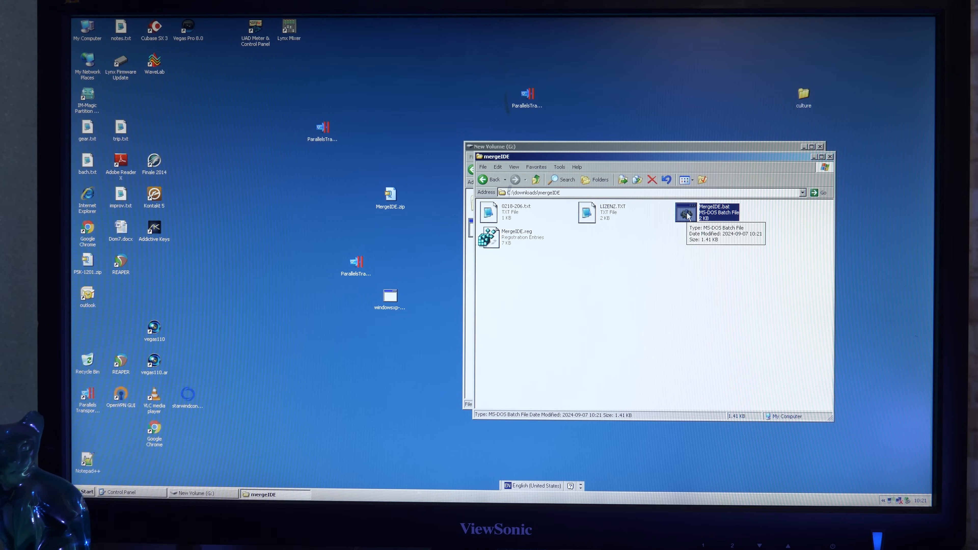
Run the edited MergeIDE.bat and dismiss the console after the driver and registry steps finish.
double_click(688, 215)
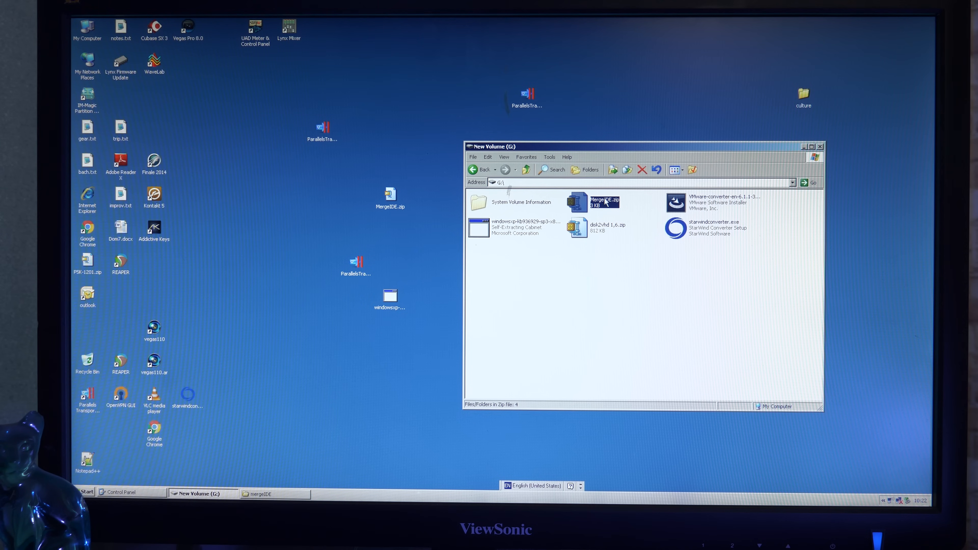
click(582, 204)
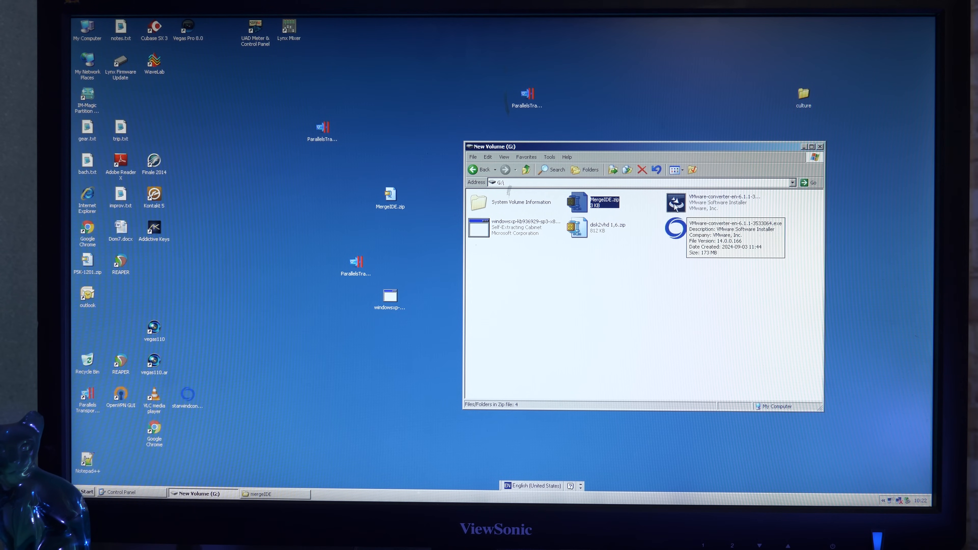
Minimize the G: drive window and launch the VMware-converter-en-6.1.1-3533064.exe installer from the desktop.
click(804, 147)
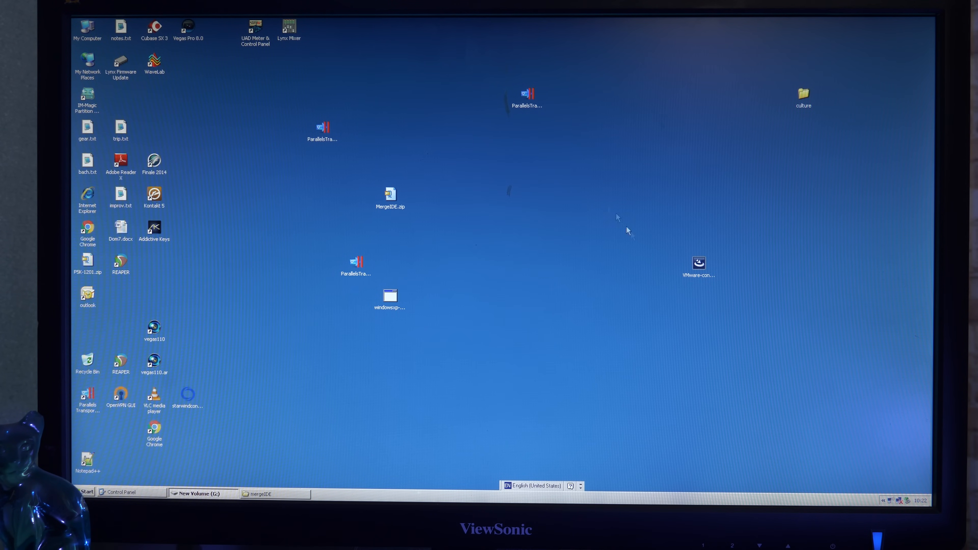
click(701, 263)
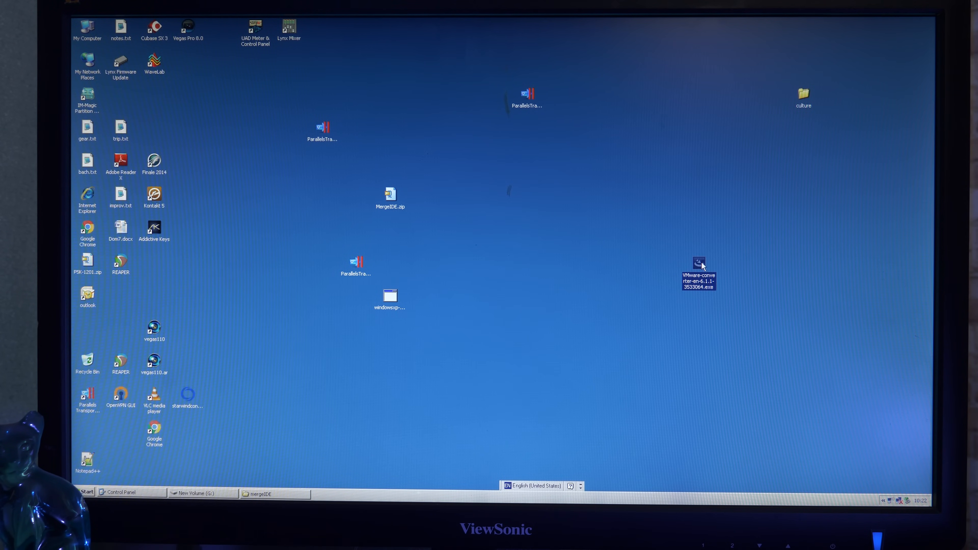
mouse_move(708, 287)
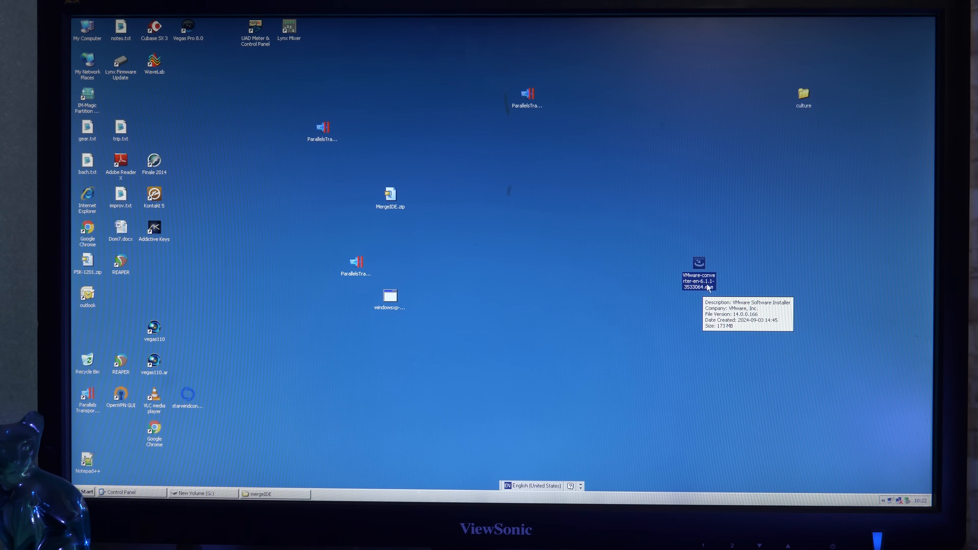
click(667, 292)
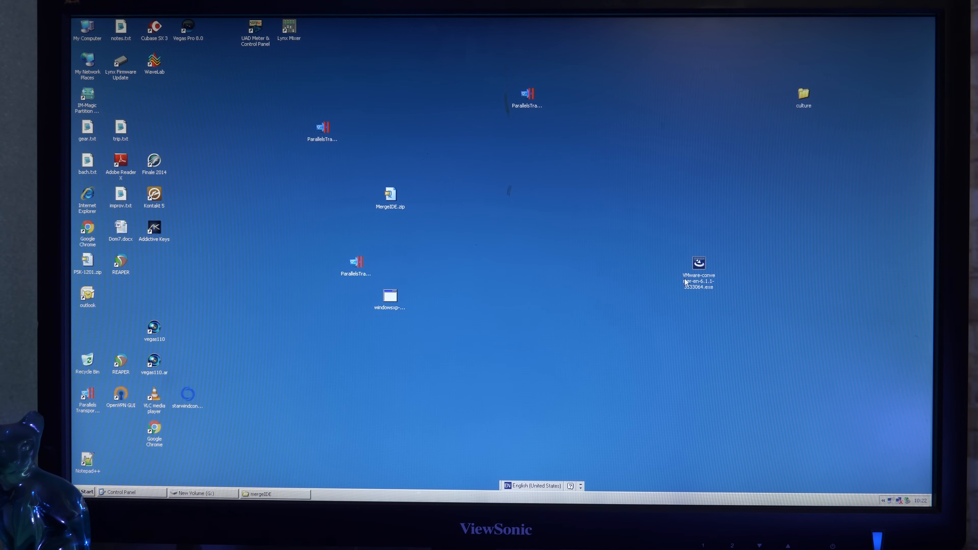
mouse_move(700, 266)
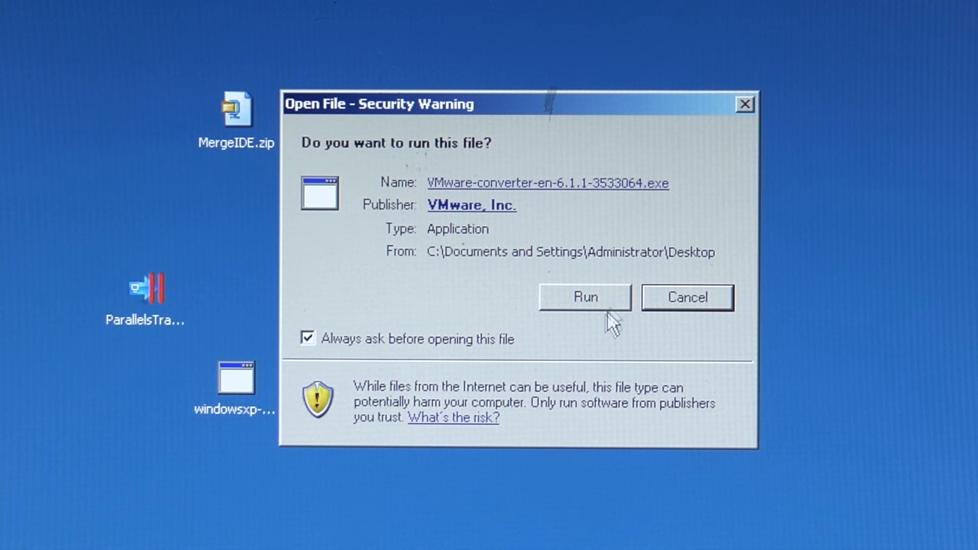
Allow the converter installer to run, accept the patent and license agreements, and keep the default folder.
click(581, 299)
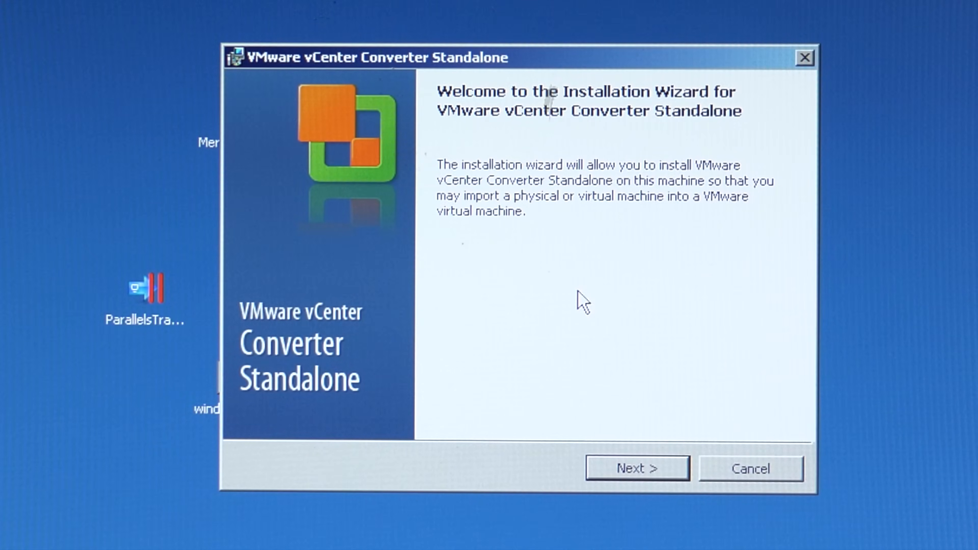
click(618, 468)
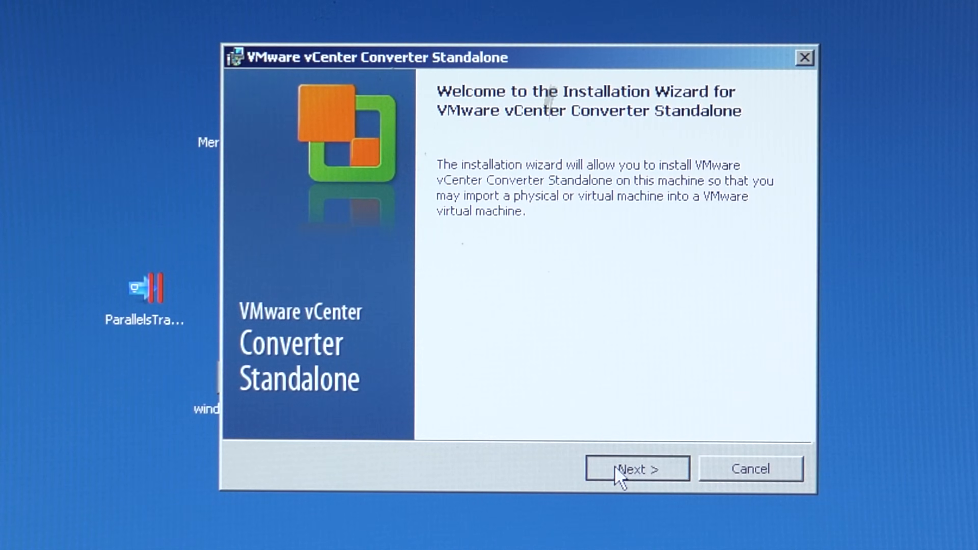
click(616, 468)
click(378, 381)
click(620, 468)
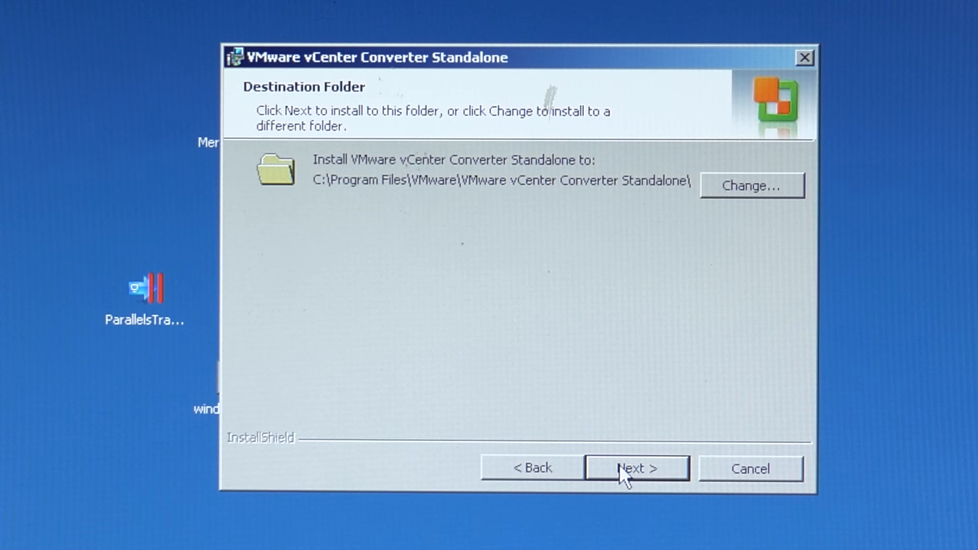
click(620, 470)
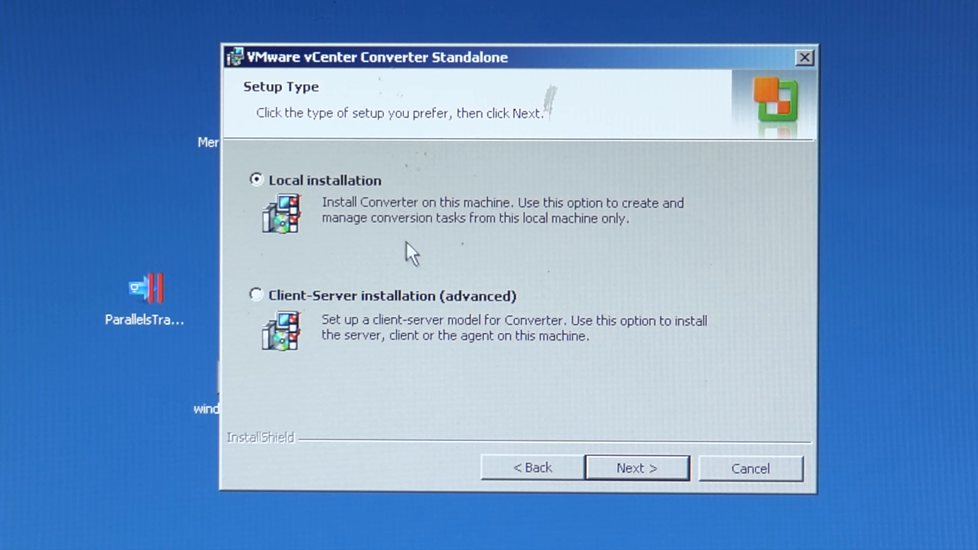
Choose Local installation, opt out of CEIP, install, and finish to launch the converter client.
click(257, 181)
click(627, 469)
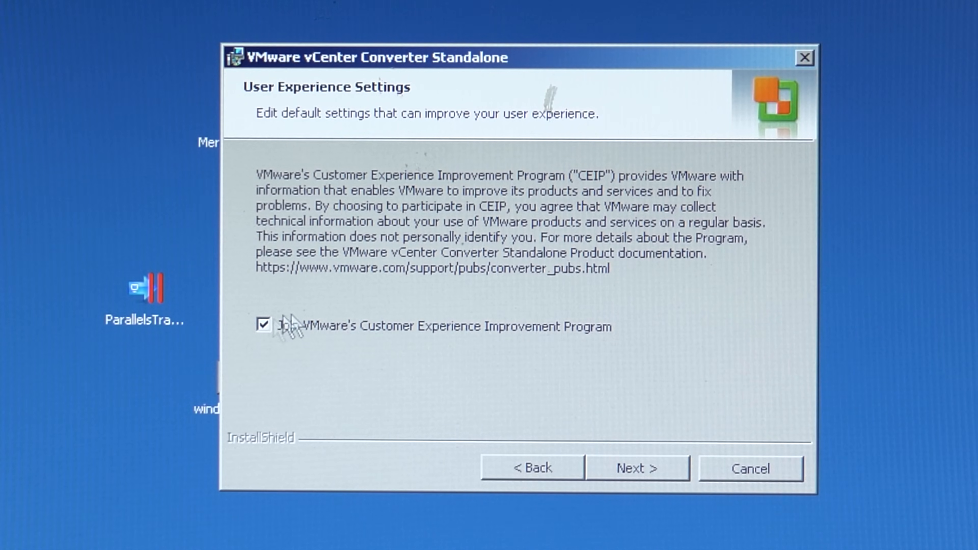
click(263, 325)
click(639, 471)
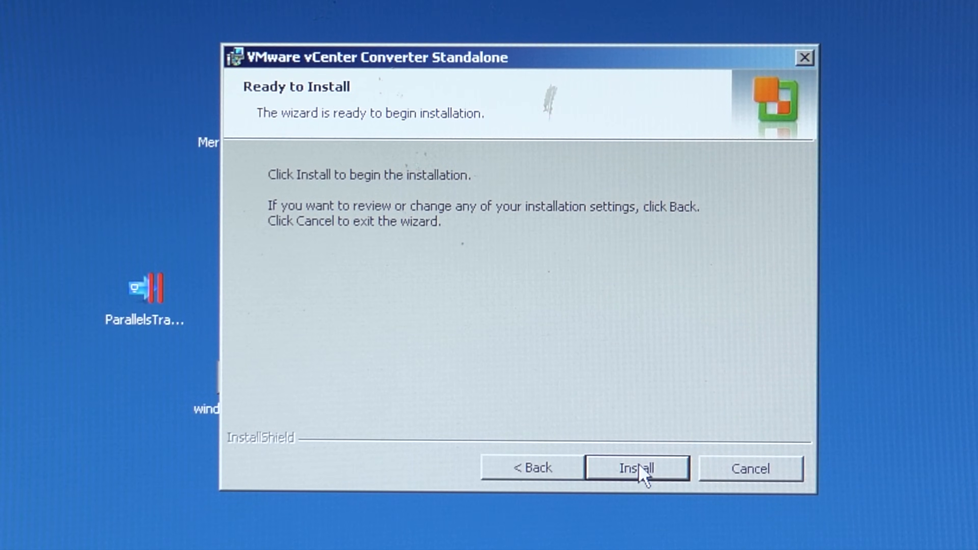
click(641, 471)
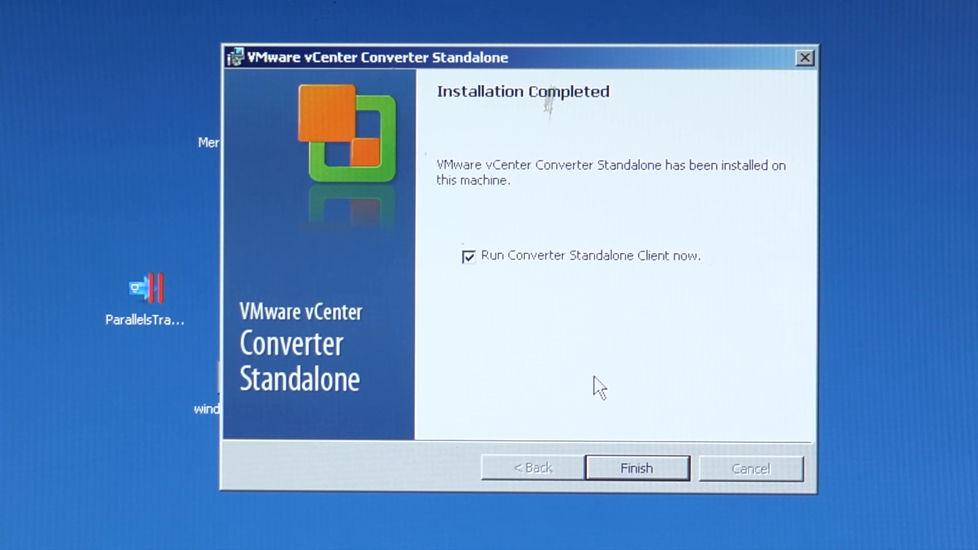
click(638, 468)
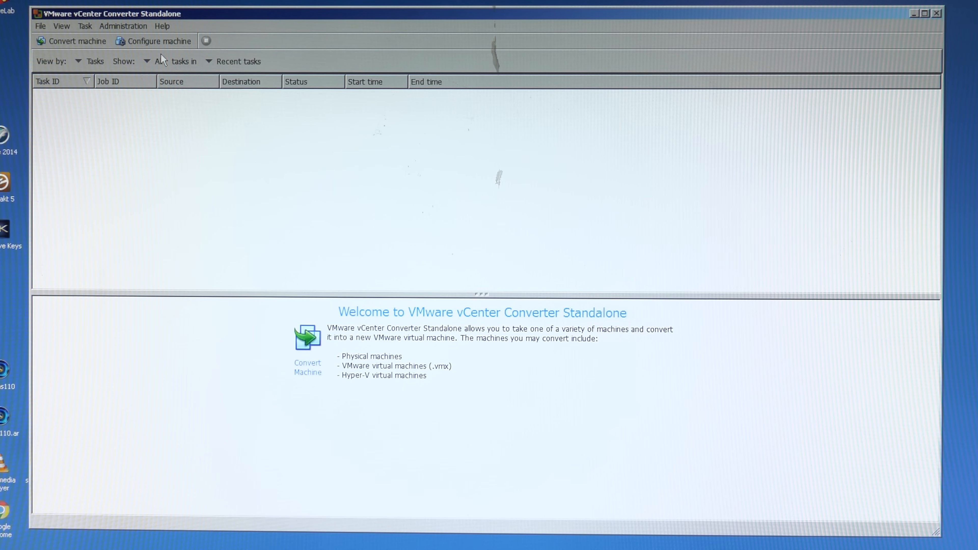
Start a machine conversion with the powered-on 'This local machine' as source, then advance to Destination.
click(71, 42)
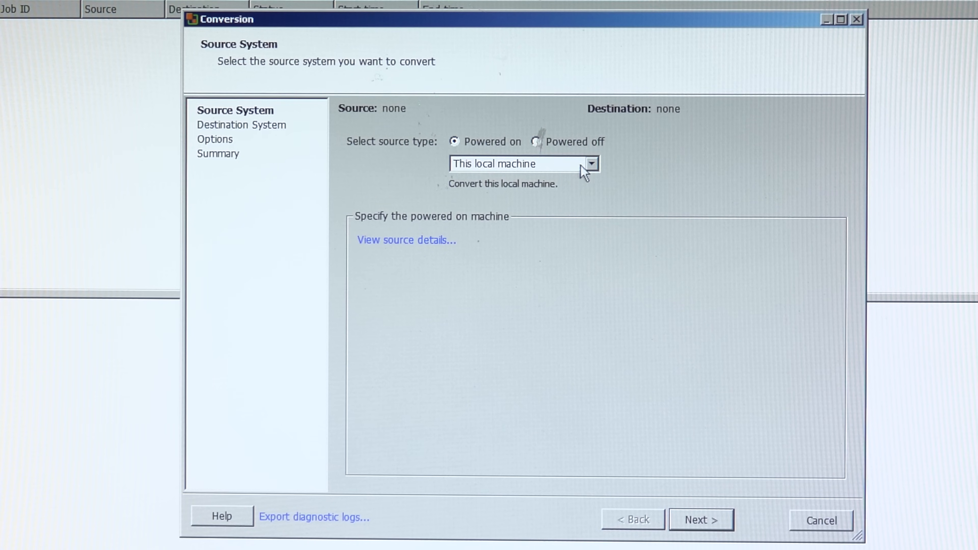
click(592, 165)
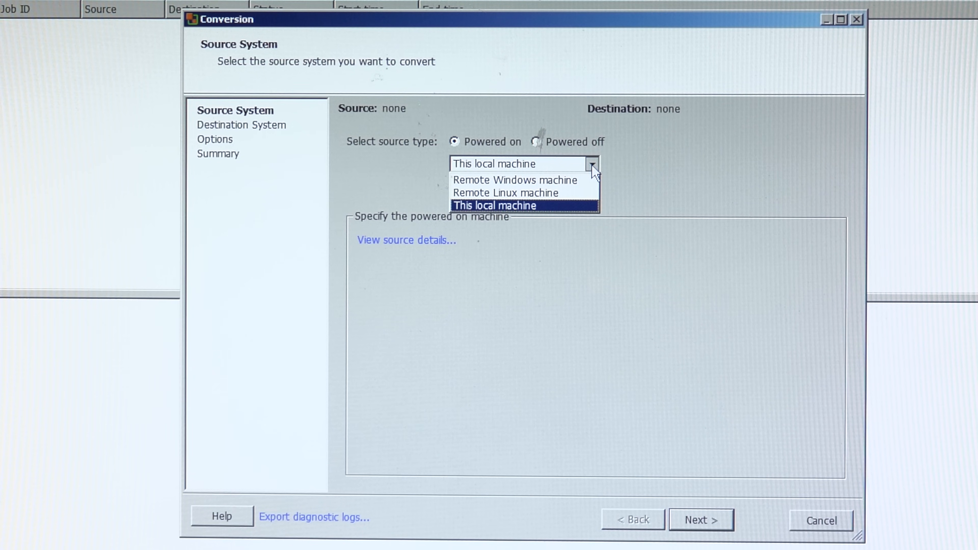
click(508, 205)
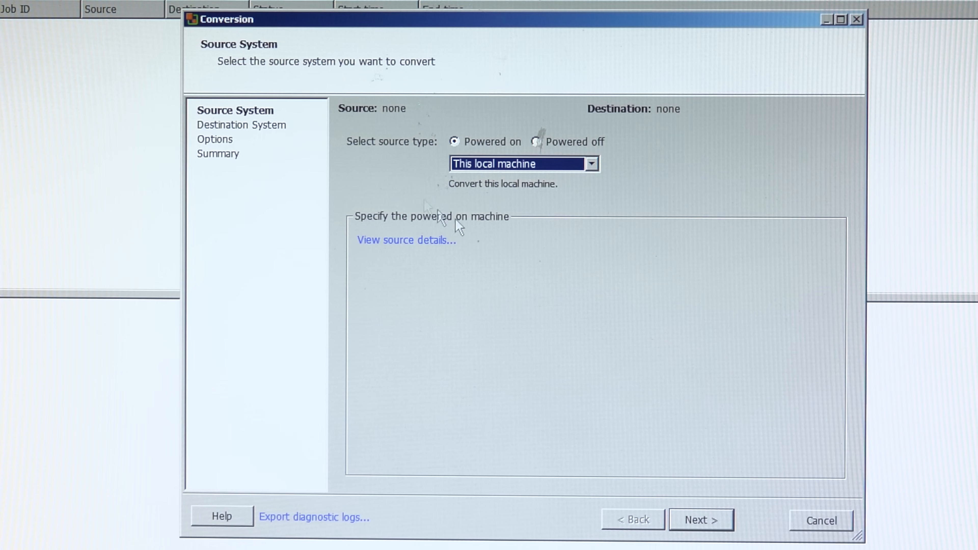
click(701, 522)
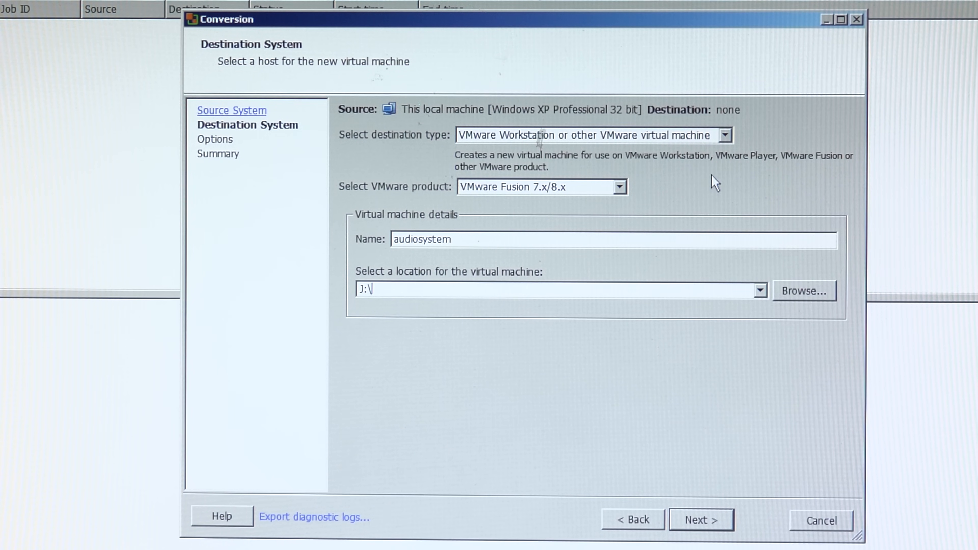
Set the destination to a VMware Workstation or other VMware virtual machine for VMware Fusion 7.x/8.x.
click(725, 135)
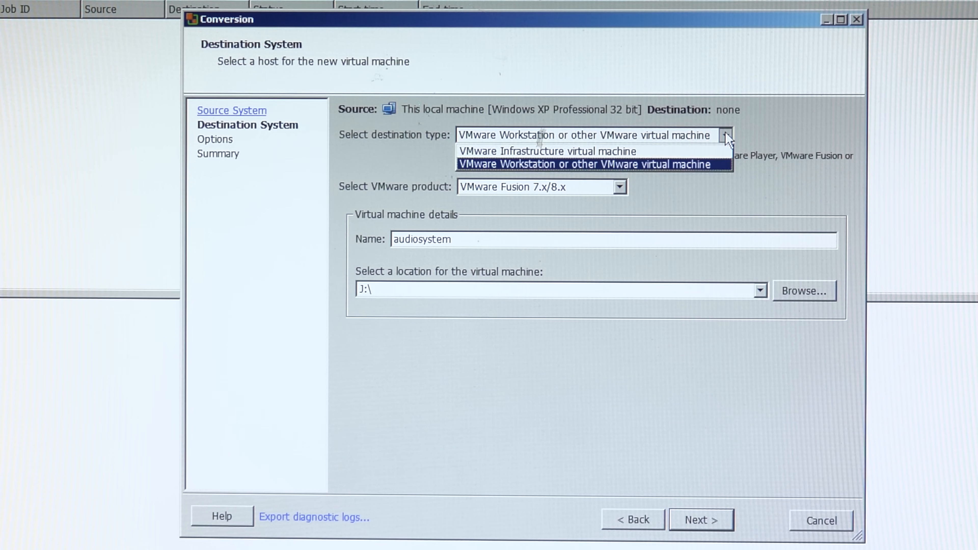
click(632, 164)
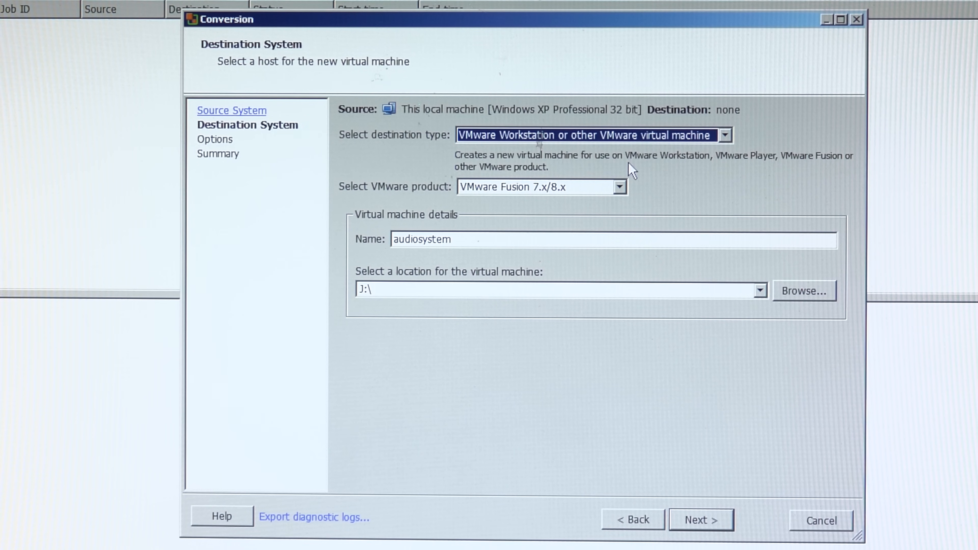
click(620, 188)
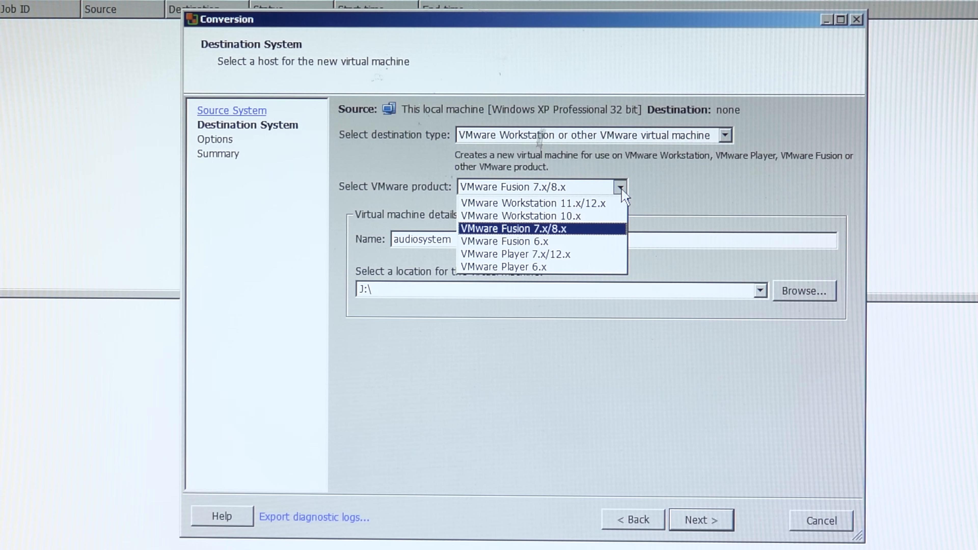
click(551, 231)
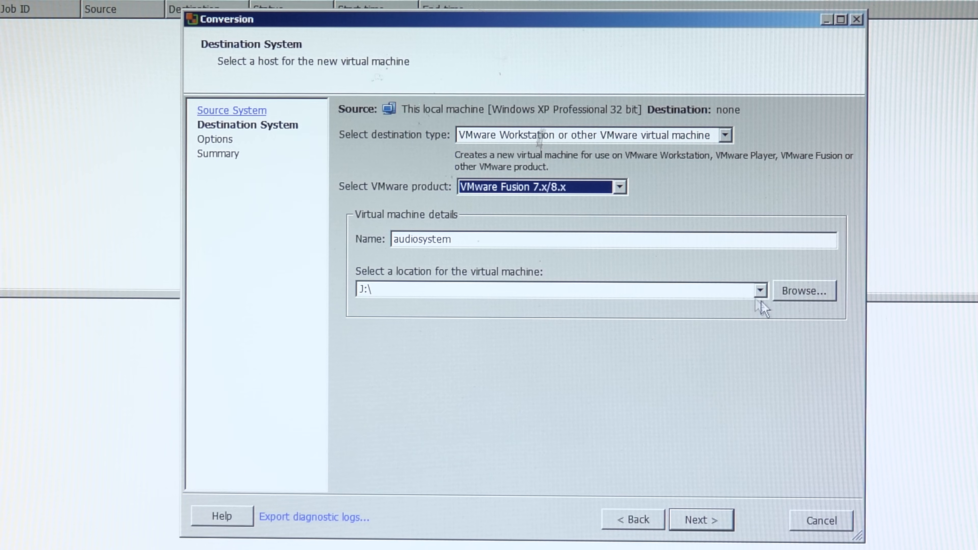
Store the new virtual machine on T9USB (H:), advance to Options, and open My Computer.
click(798, 292)
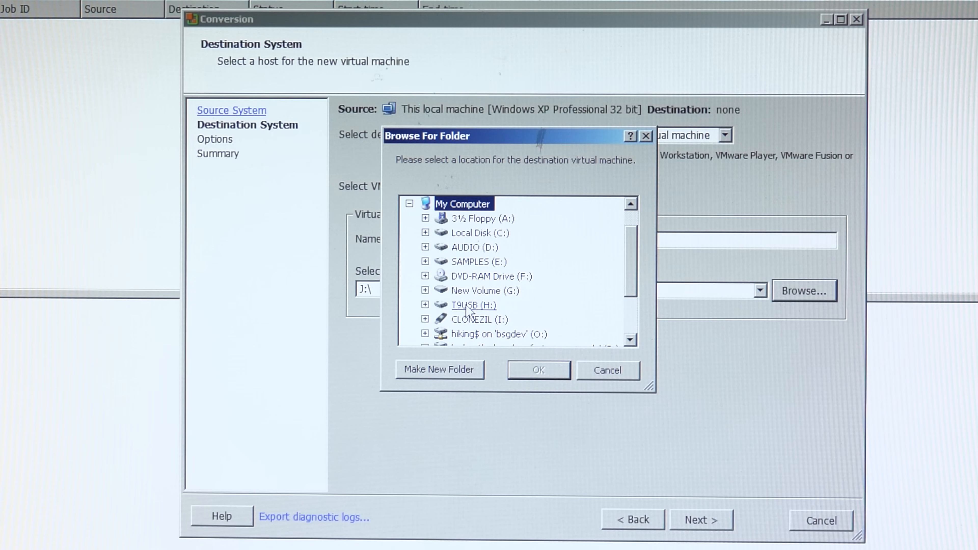
double_click(468, 306)
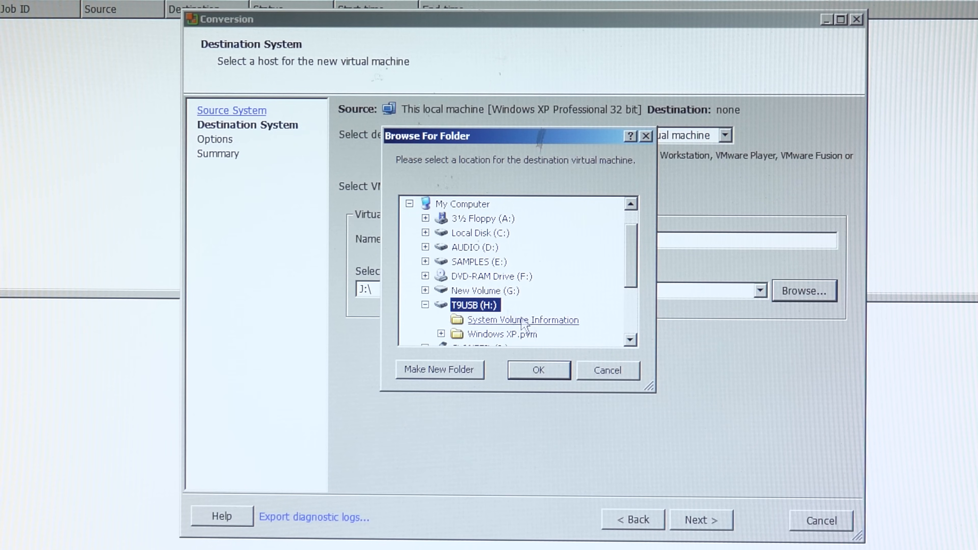
click(539, 370)
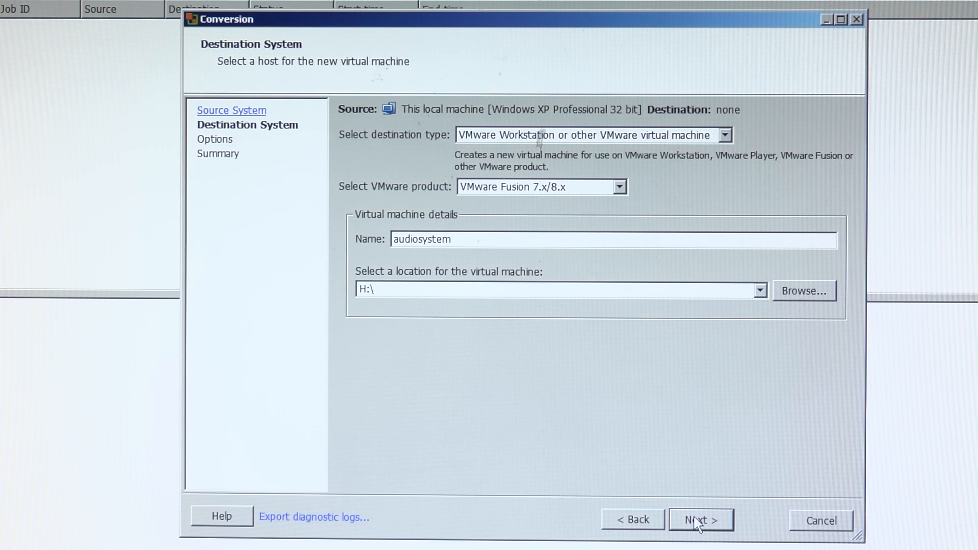
click(697, 522)
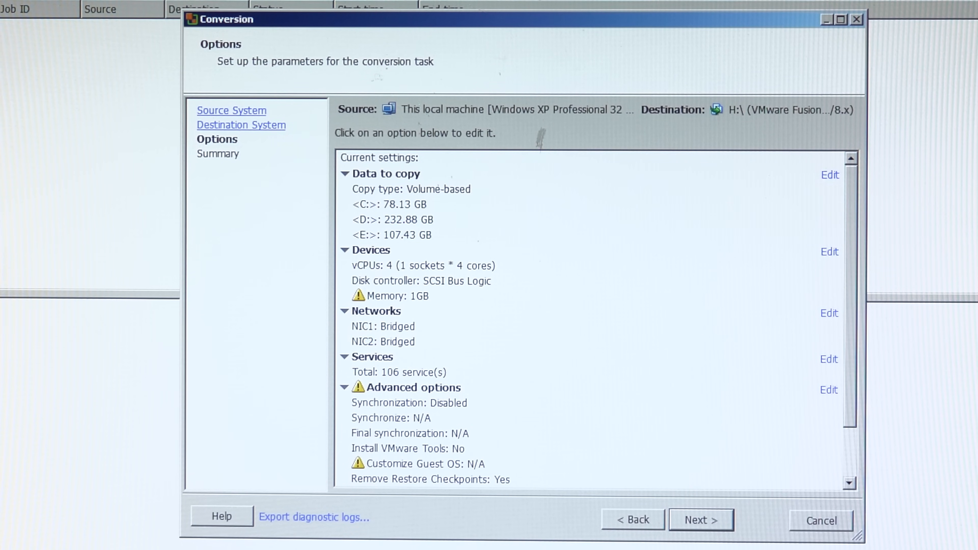
key(super+e)
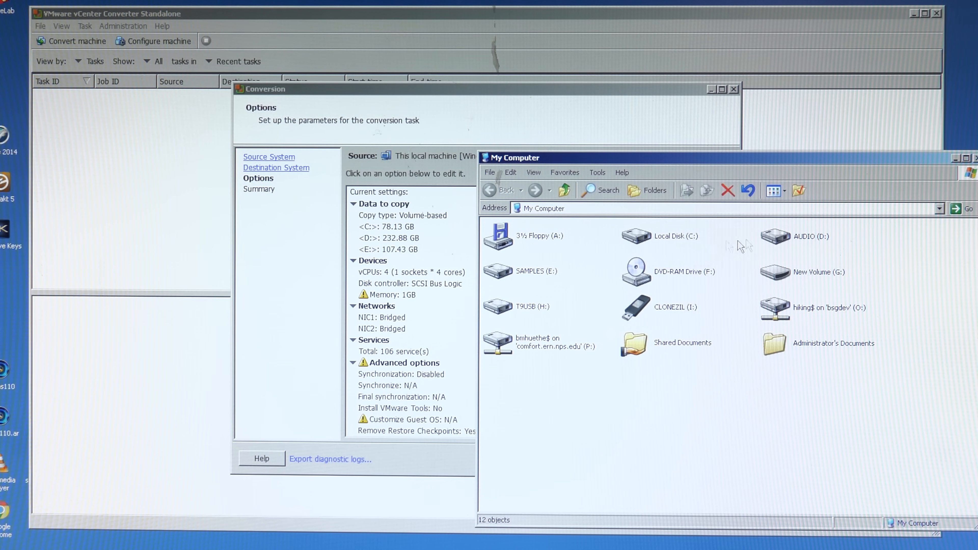
mouse_move(776, 238)
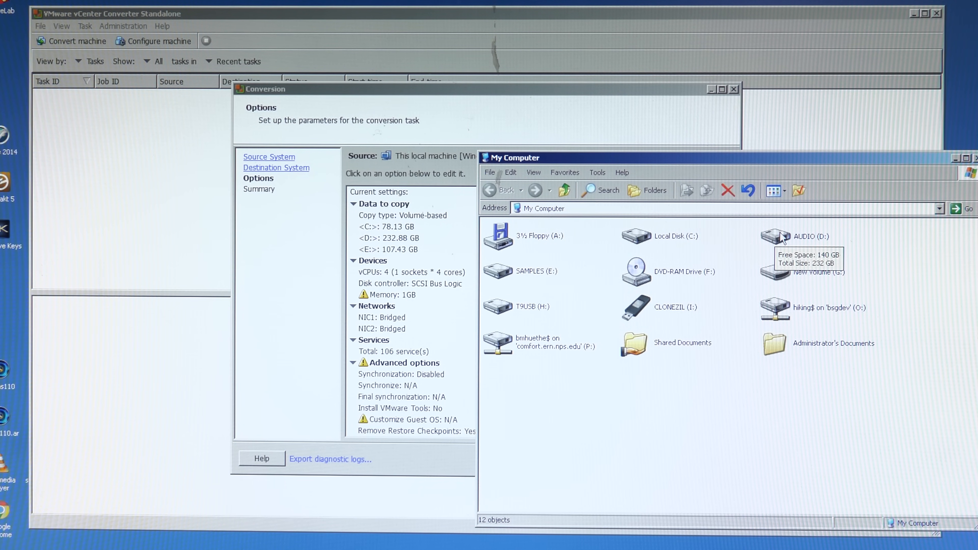
click(782, 237)
click(510, 274)
mouse_move(658, 239)
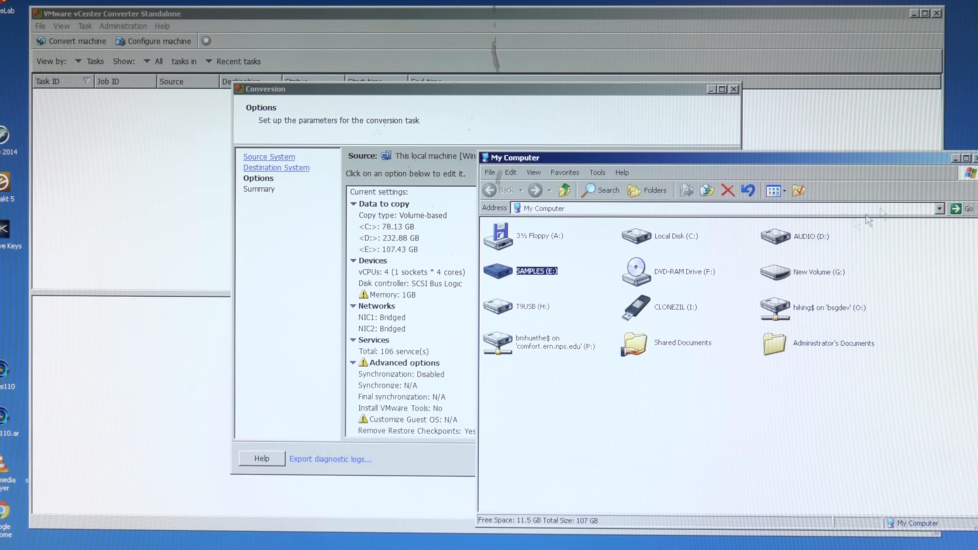
Review the volumes to copy without changing them, then advance to the Summary of conversion parameters.
click(955, 157)
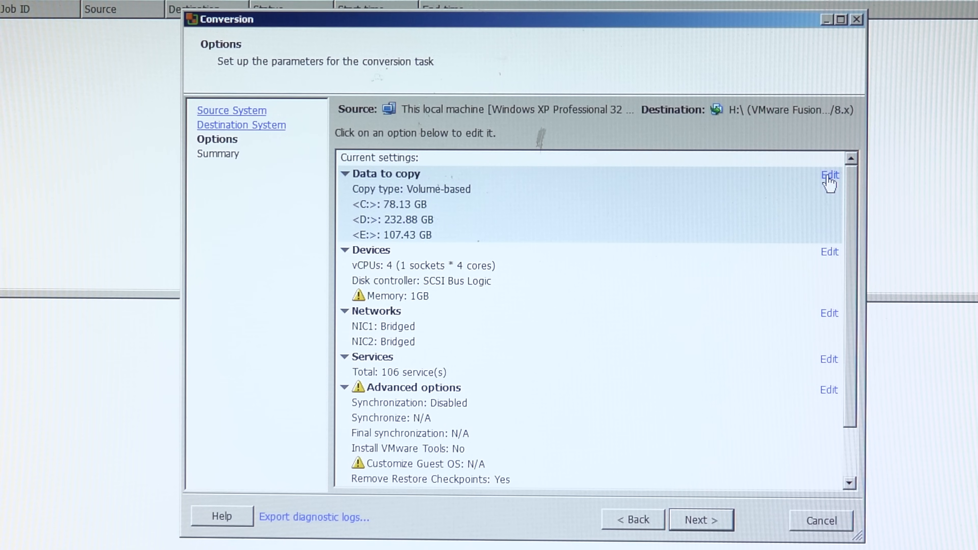
click(828, 176)
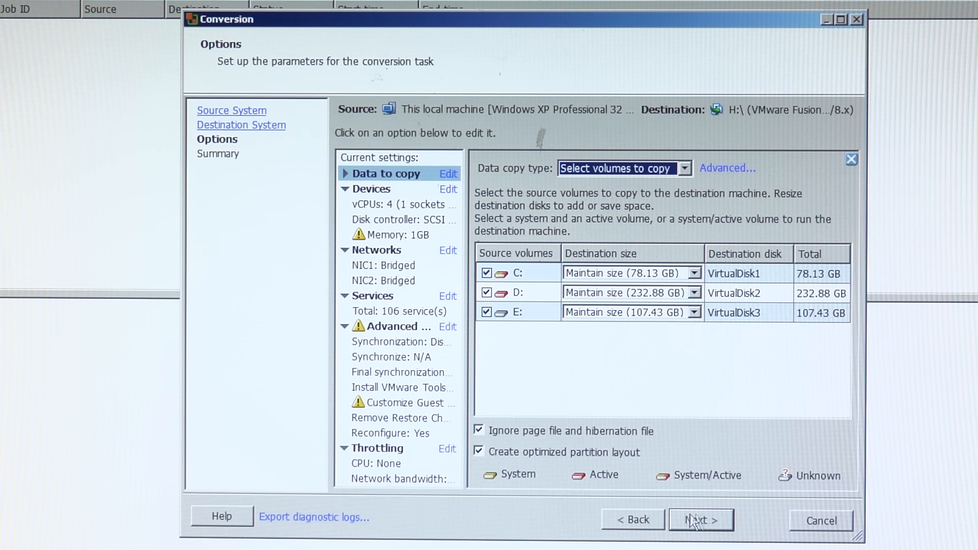
key(Escape)
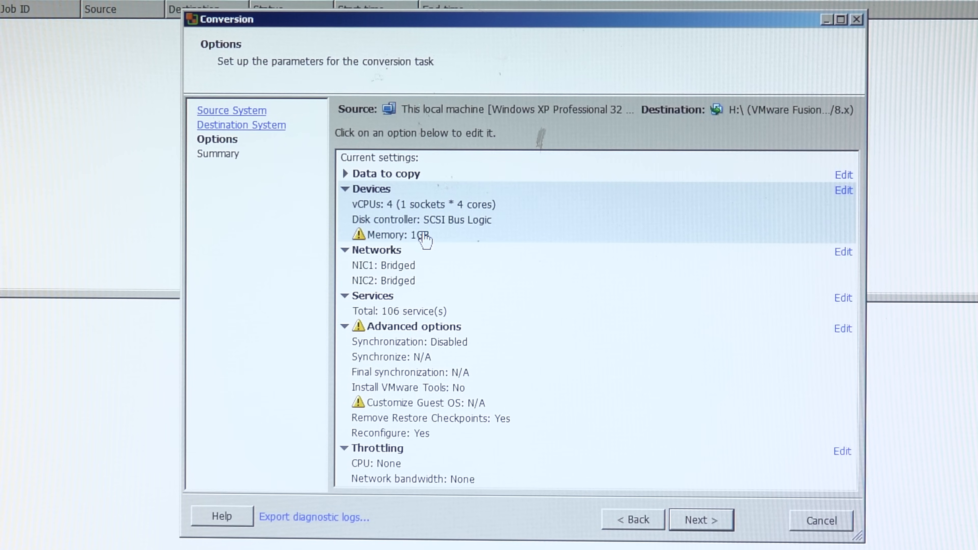
drag(521, 297, 535, 303)
click(397, 262)
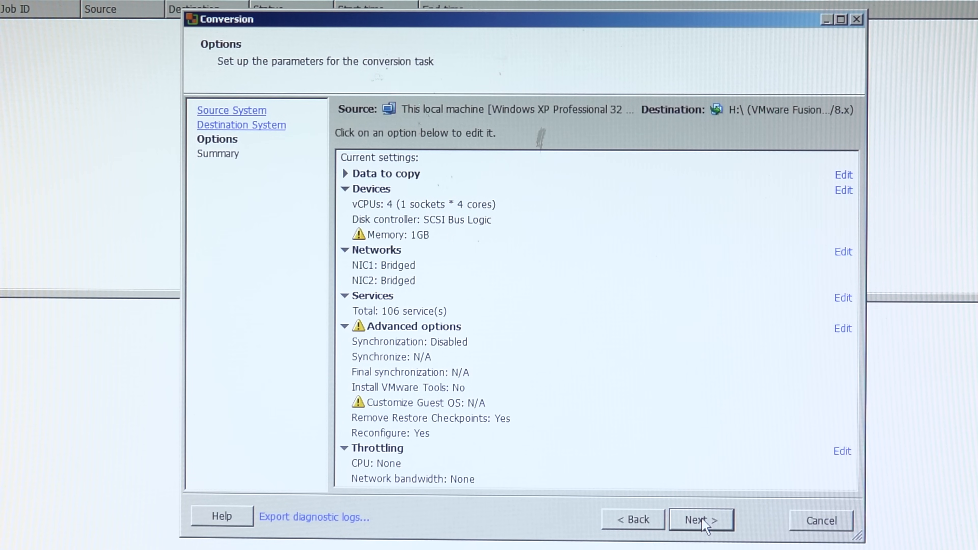
click(705, 524)
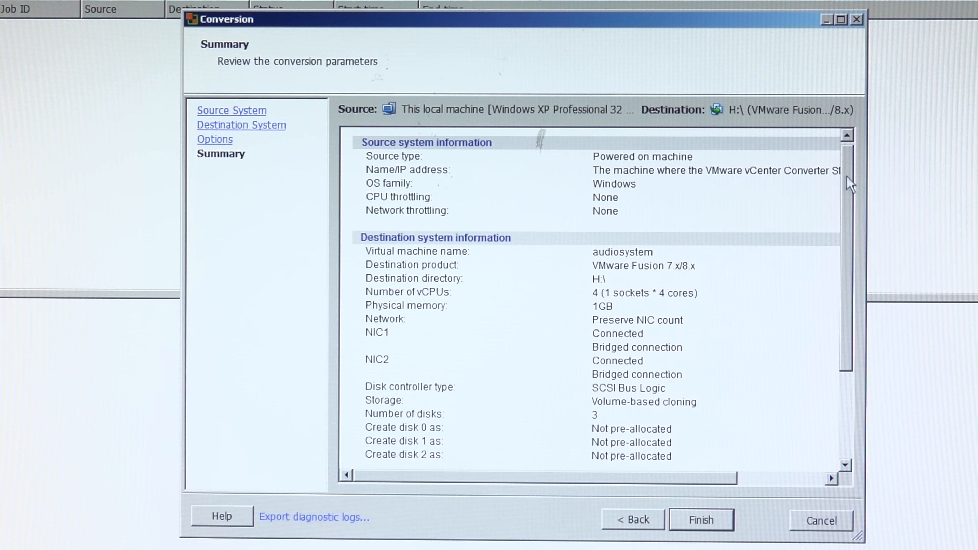
Review the audiosystem Summary and finish the wizard so the conversion runs to Completed.
drag(848, 184, 843, 237)
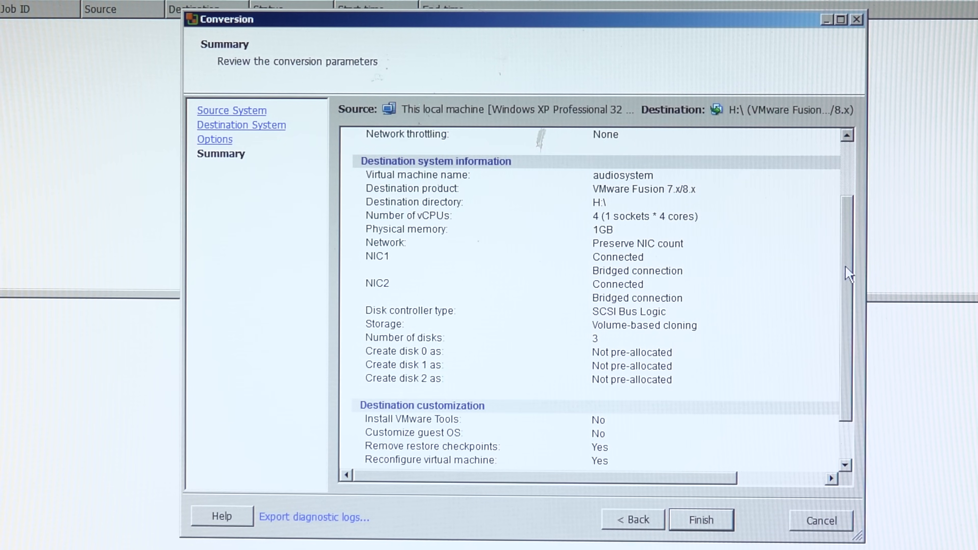
scroll(849, 274, down, 3)
click(703, 521)
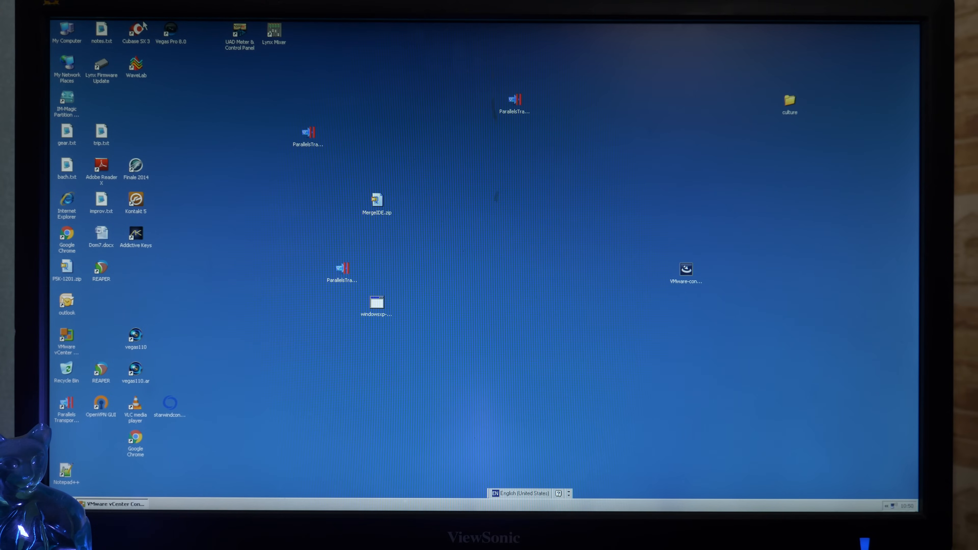
Open the audiosystem folder on the T9USB (H:) drive from My Computer.
double_click(66, 30)
double_click(505, 290)
mouse_move(504, 253)
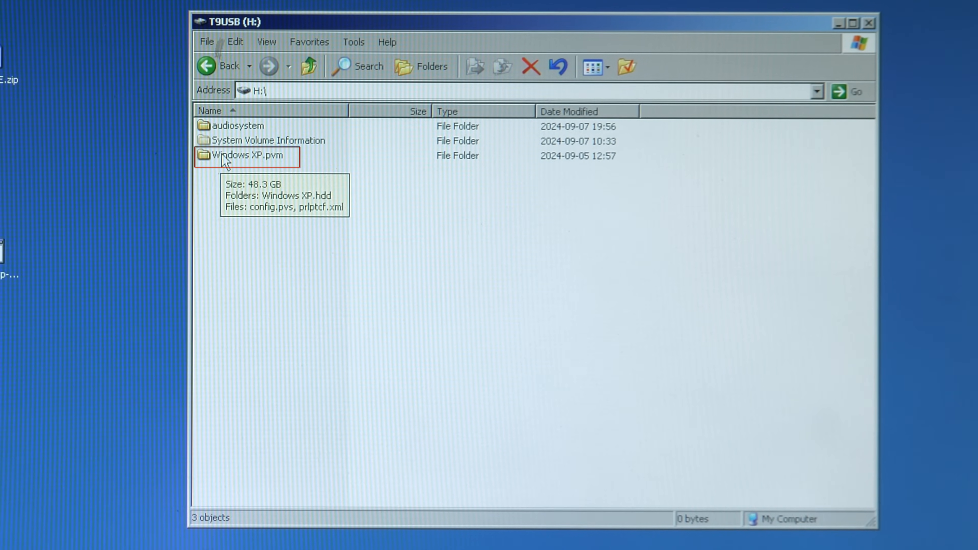
mouse_move(227, 130)
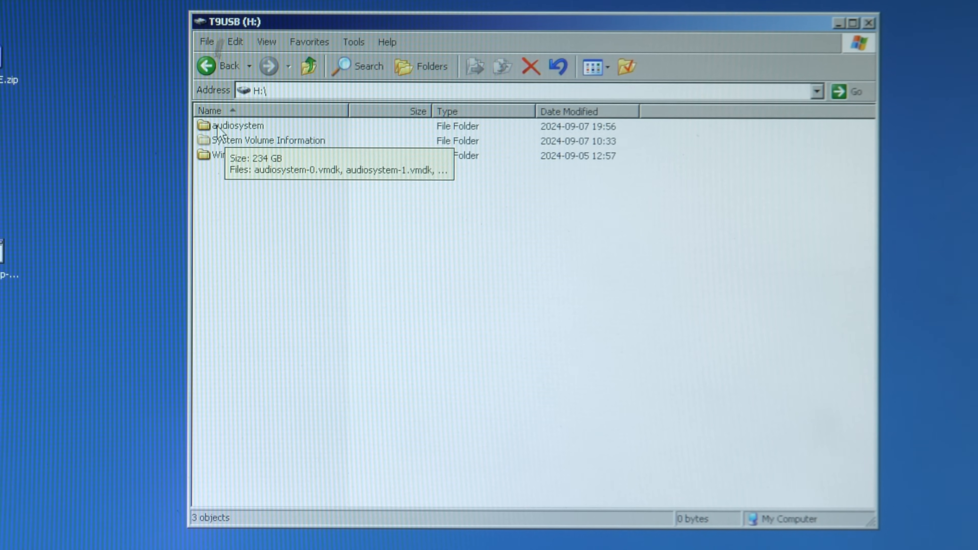
double_click(217, 128)
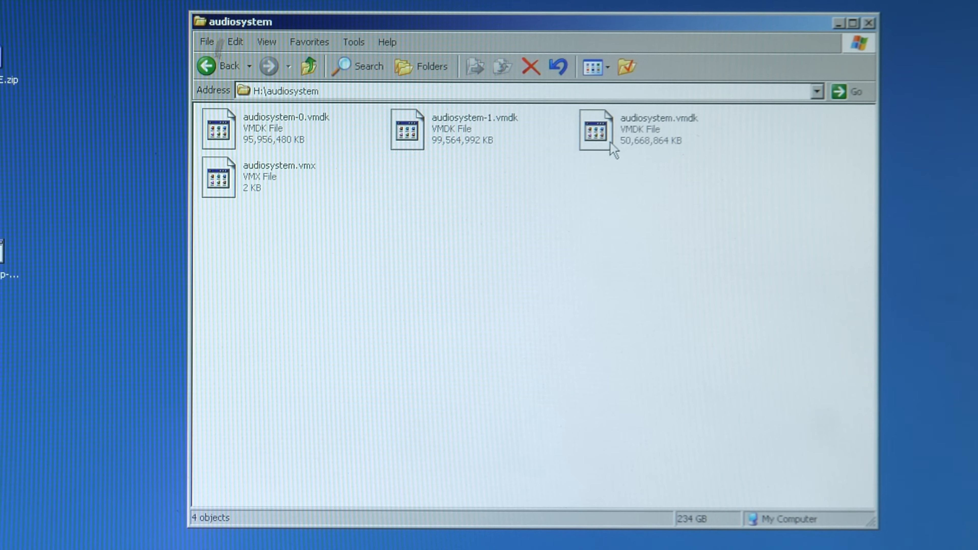
Select audiosystem.vmdk, audiosystem-1.vmdk, audiosystem-0.vmdk and audiosystem.vmx one by one.
mouse_move(599, 136)
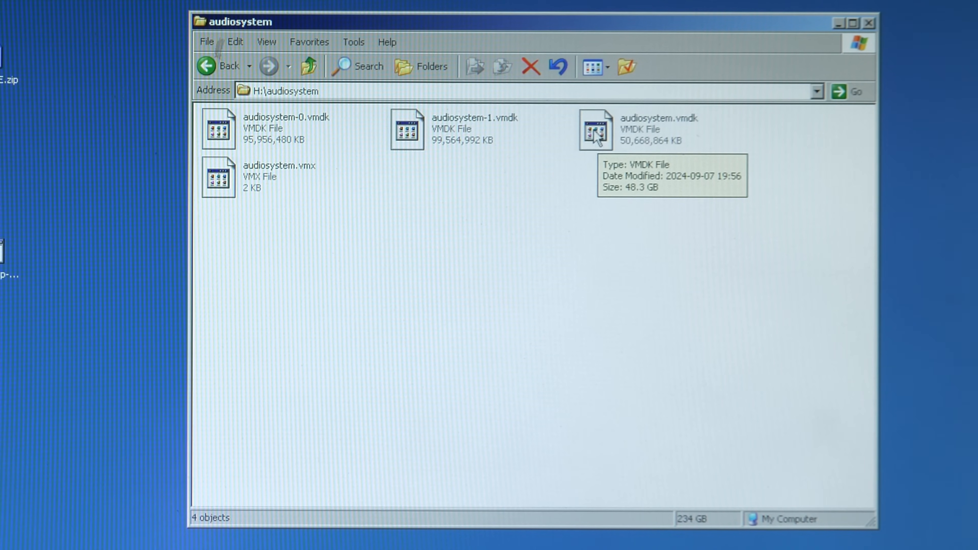
click(595, 137)
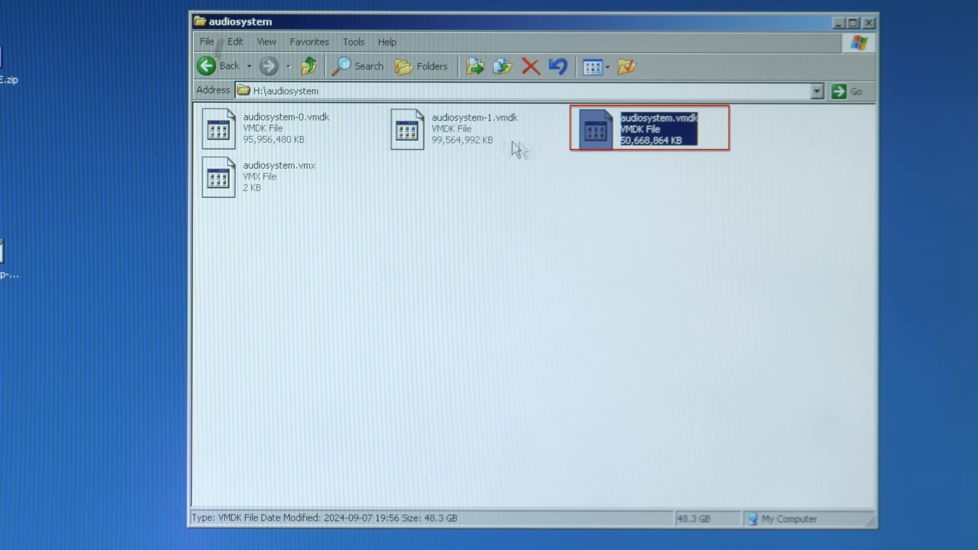
click(437, 143)
click(222, 126)
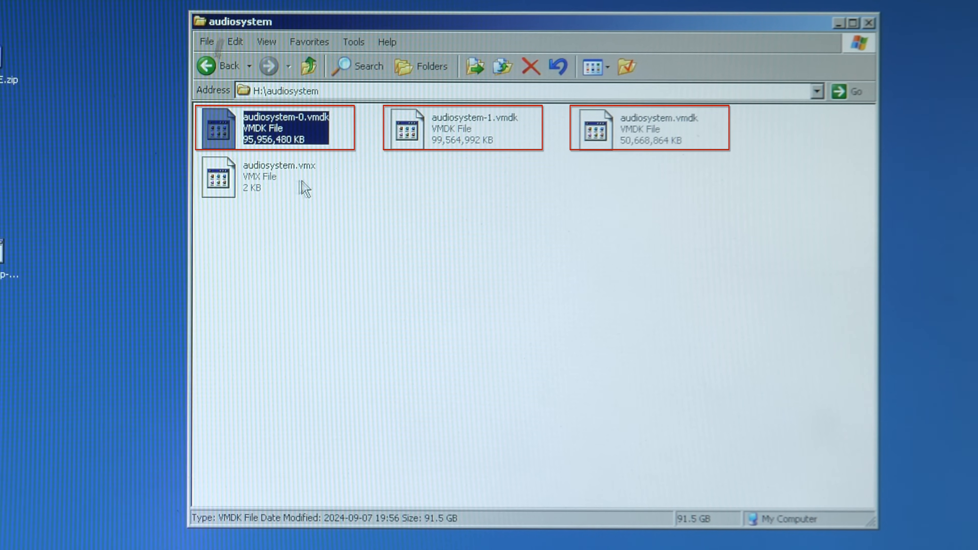
click(312, 178)
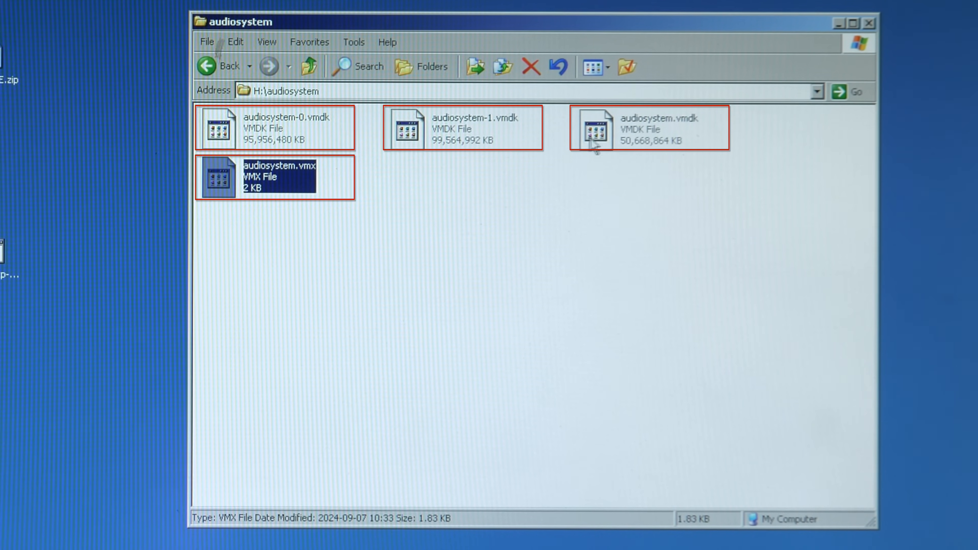
mouse_move(277, 124)
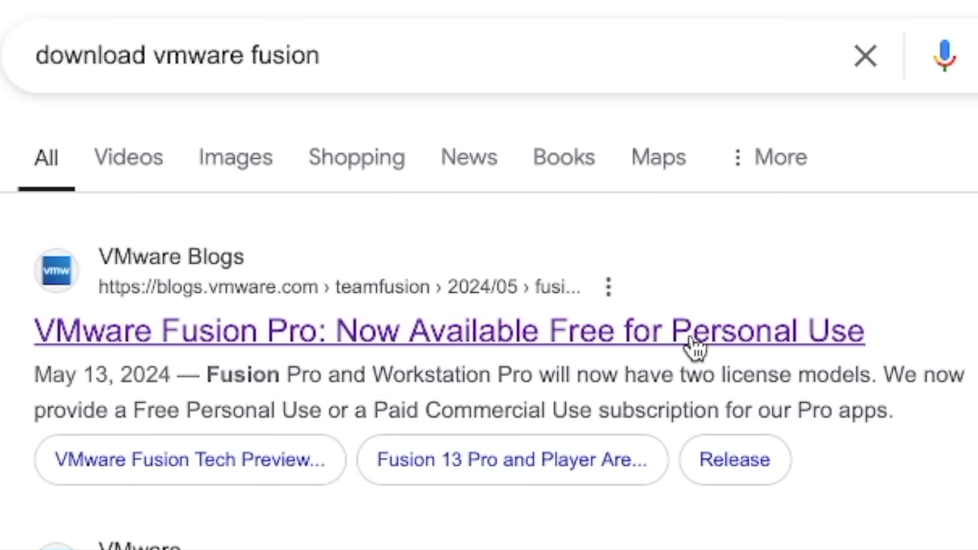
Open the Fusion Pro free-for-personal-use blog post and follow its VMware Fusion Pro Download link.
click(483, 341)
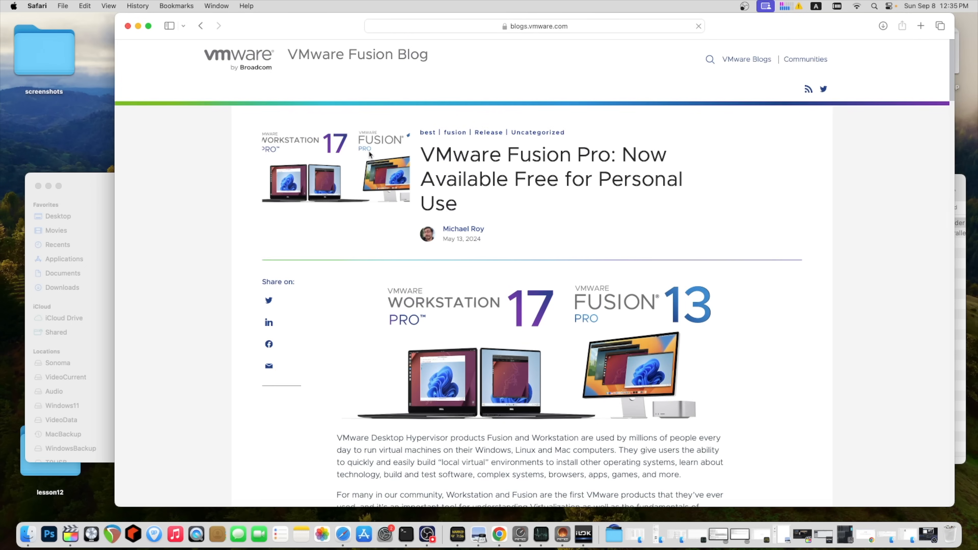
drag(950, 61, 945, 174)
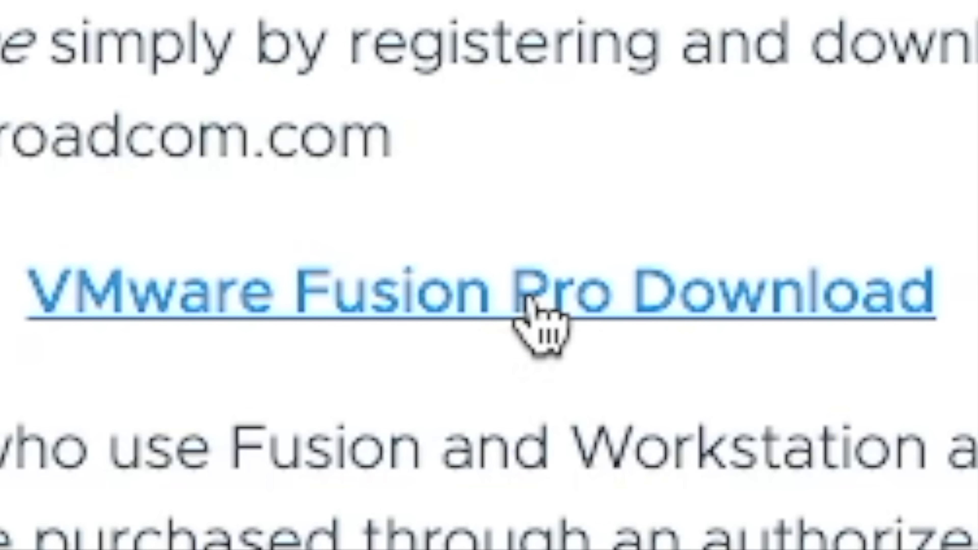
click(528, 304)
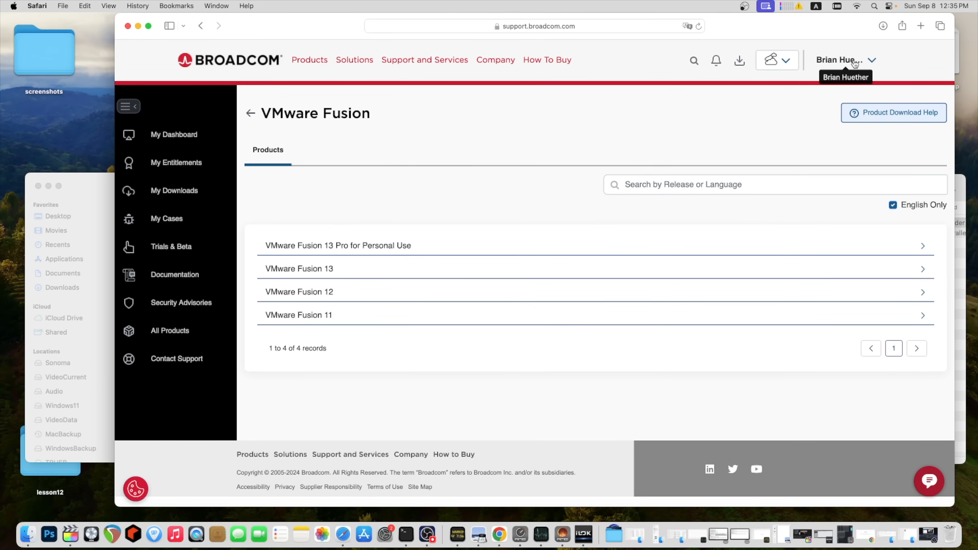
Go to the VMware Fusion product downloads under VMware Cloud Foundation.
click(787, 64)
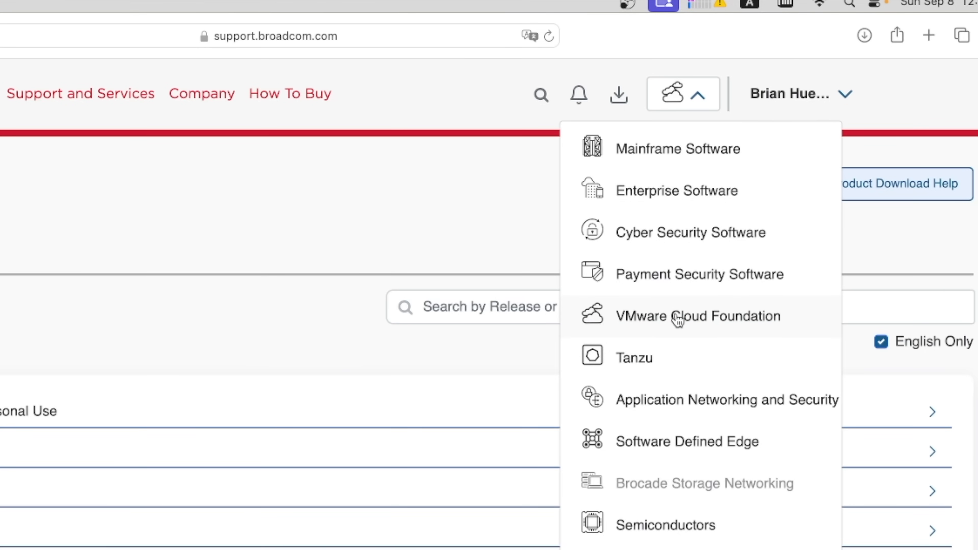
click(651, 319)
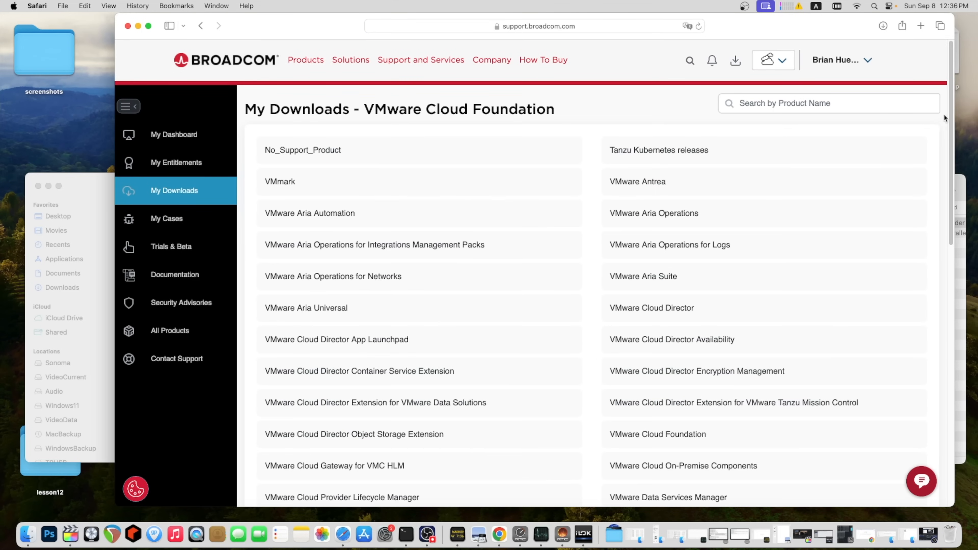
drag(948, 112, 949, 167)
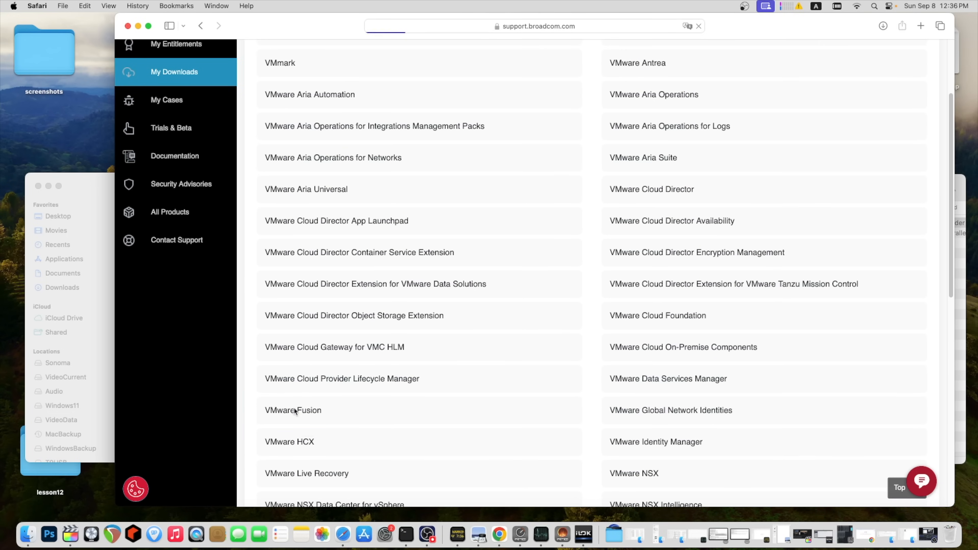
click(294, 409)
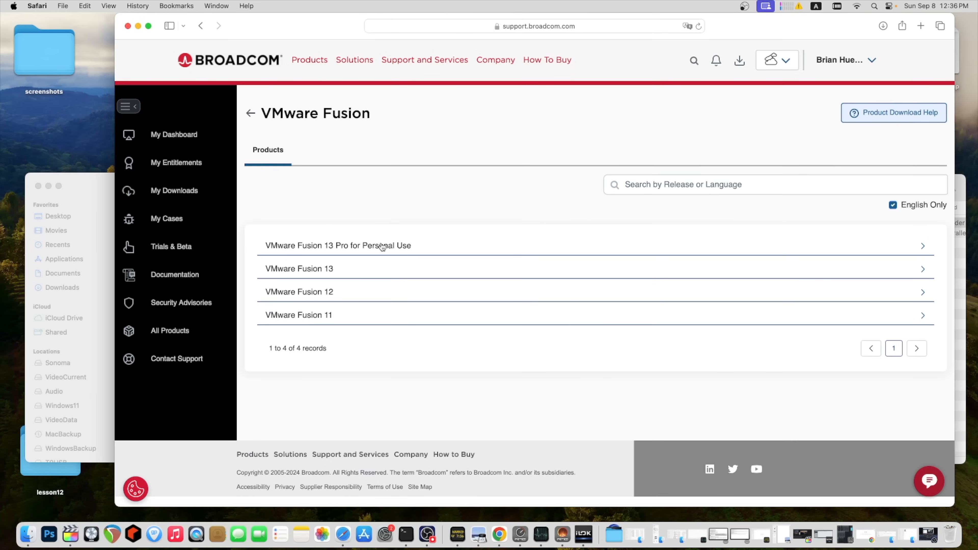
Download the Fusion 13 Pro for Personal Use 13.6 disk image and check its progress.
click(382, 247)
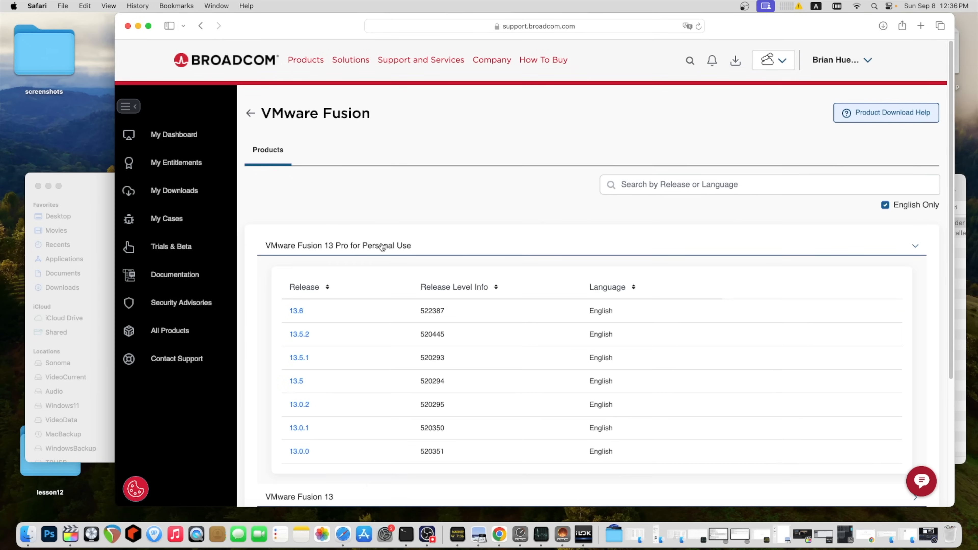
click(298, 310)
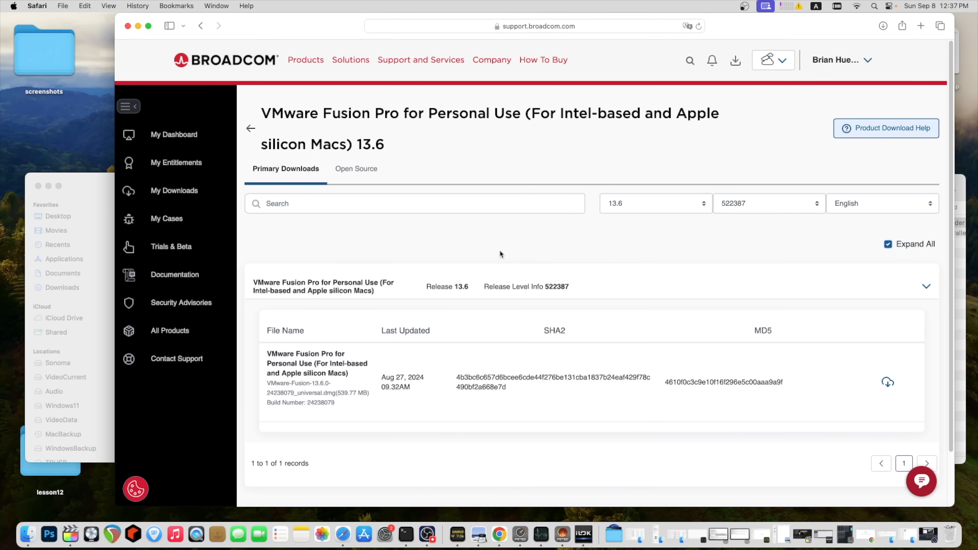
click(888, 382)
click(883, 26)
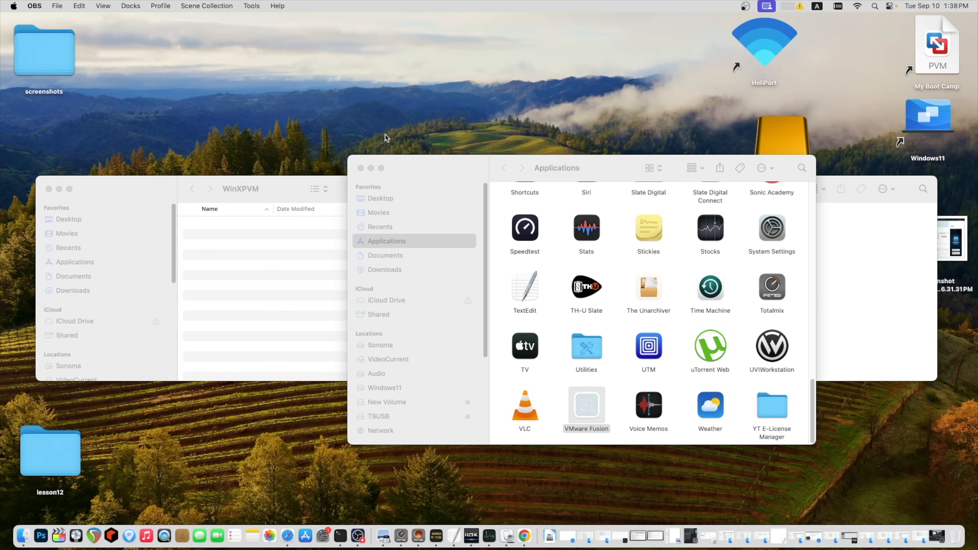
Drag the audiosystem folder from T9USB into WinXPVM and expand it to list its files.
click(391, 240)
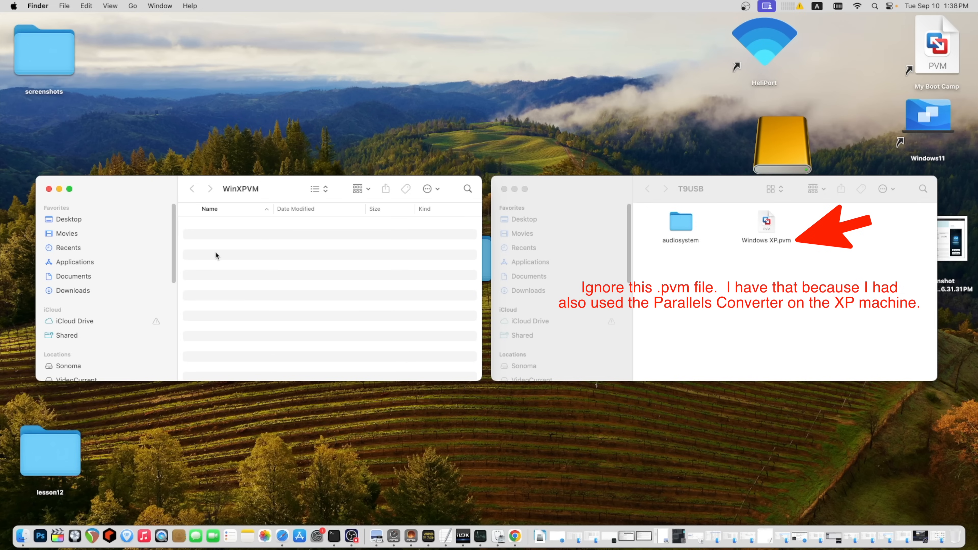
click(679, 223)
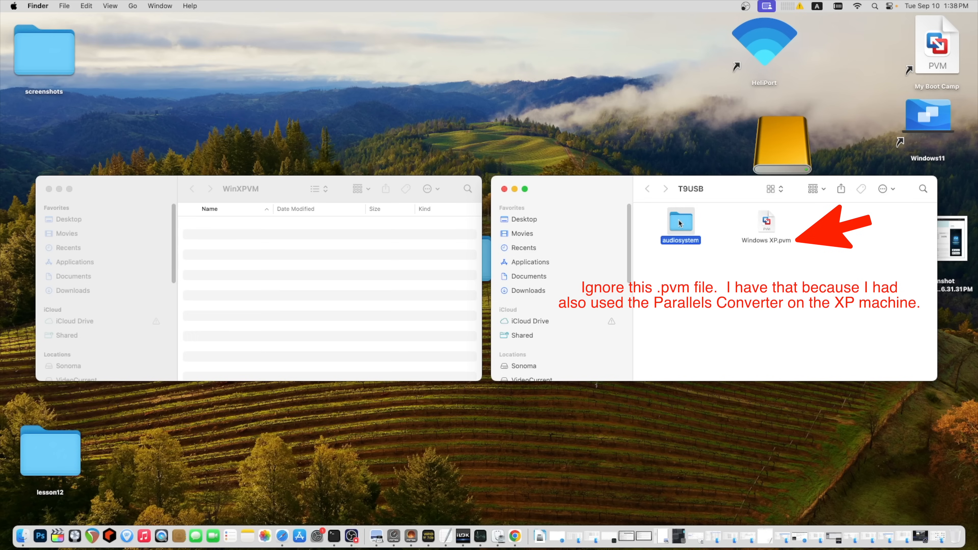
mouse_move(680, 220)
mouse_down()
mouse_move(338, 257)
mouse_move(292, 252)
mouse_up()
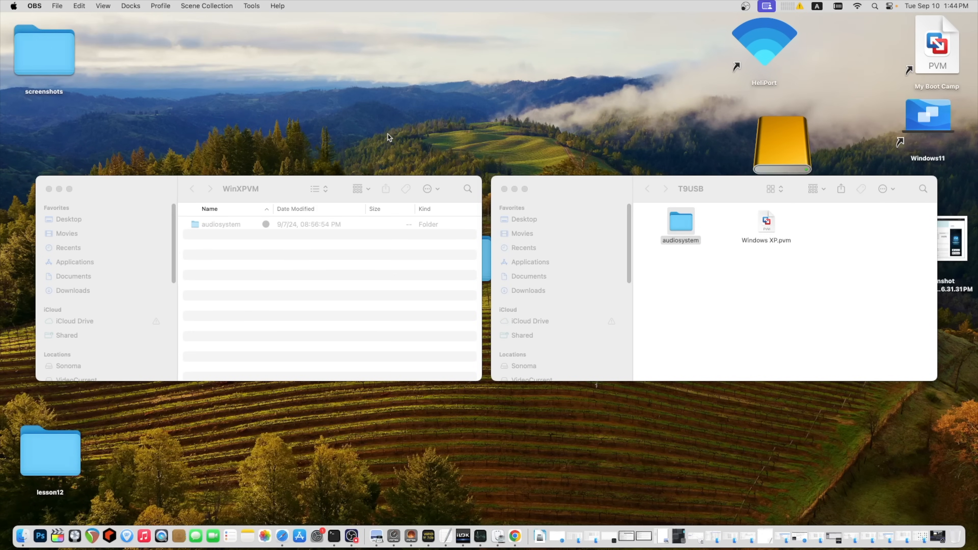
click(187, 224)
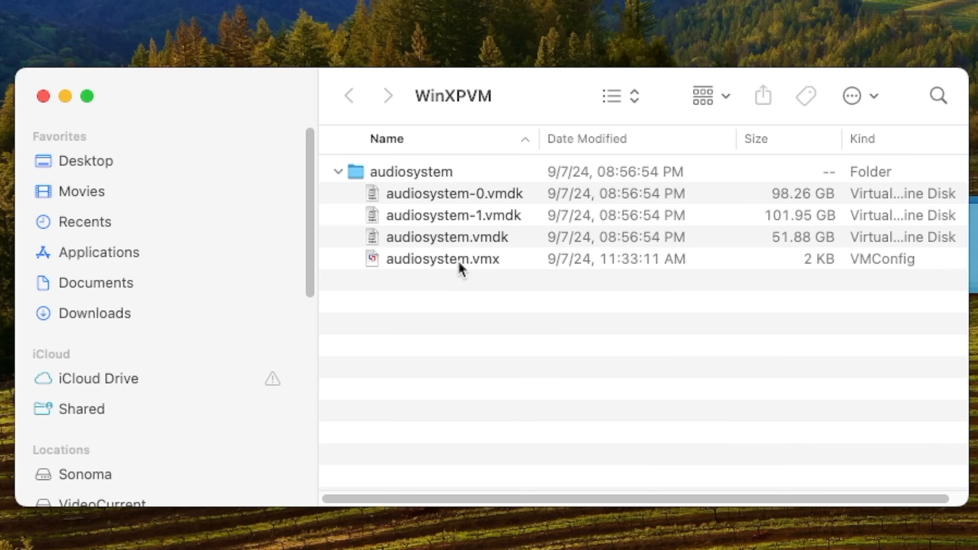
Open audiosystem.vmx in VMware Fusion.
click(446, 261)
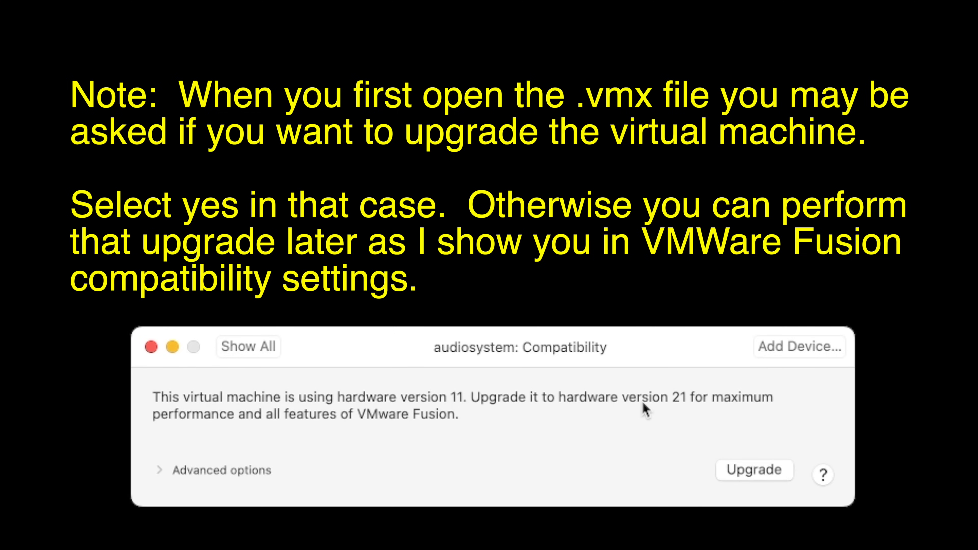
Upgrade audiosystem to hardware version 21, power it on, and dismiss the side-channel and serial0 notices.
click(747, 469)
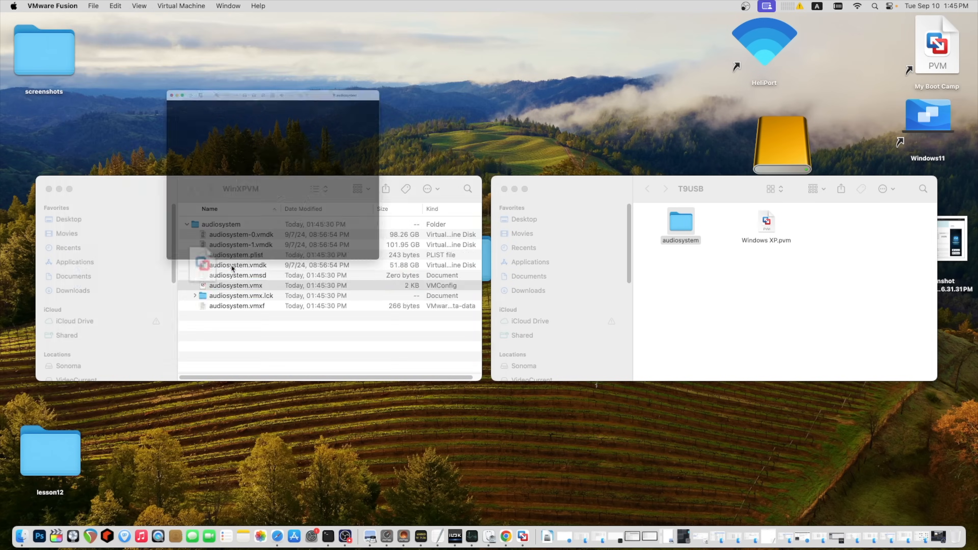
click(260, 193)
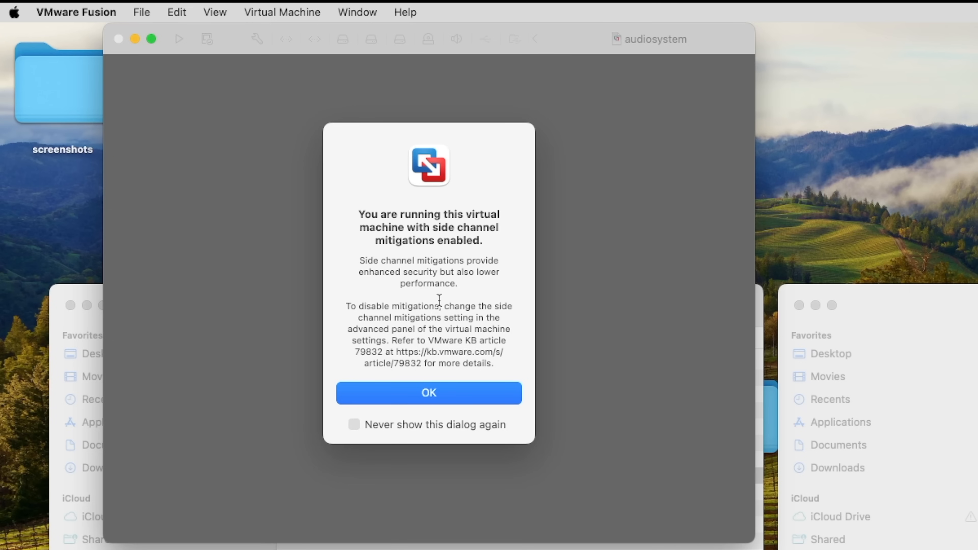
click(430, 394)
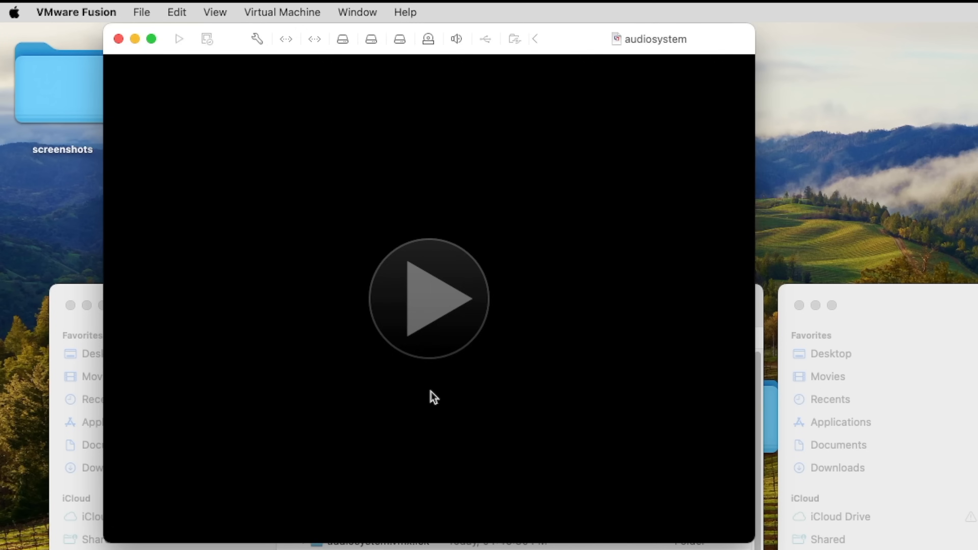
click(445, 175)
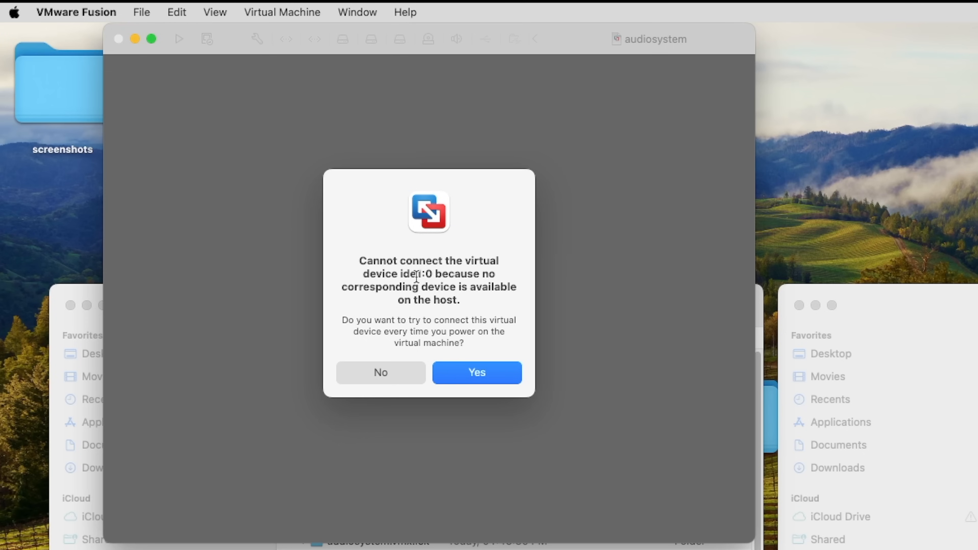
Answer Yes to retry ide1:0 at every power-on and close the disconnected-device notification.
click(477, 373)
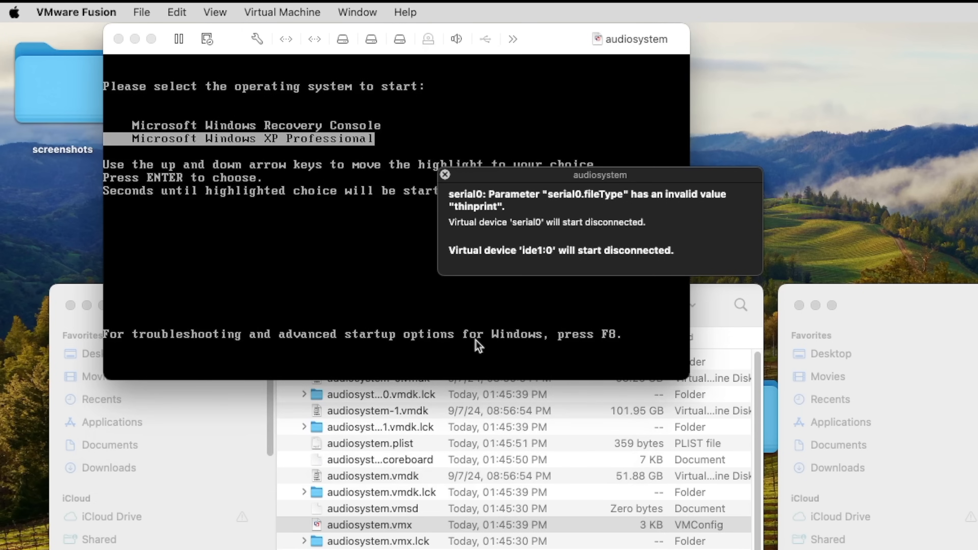
click(445, 175)
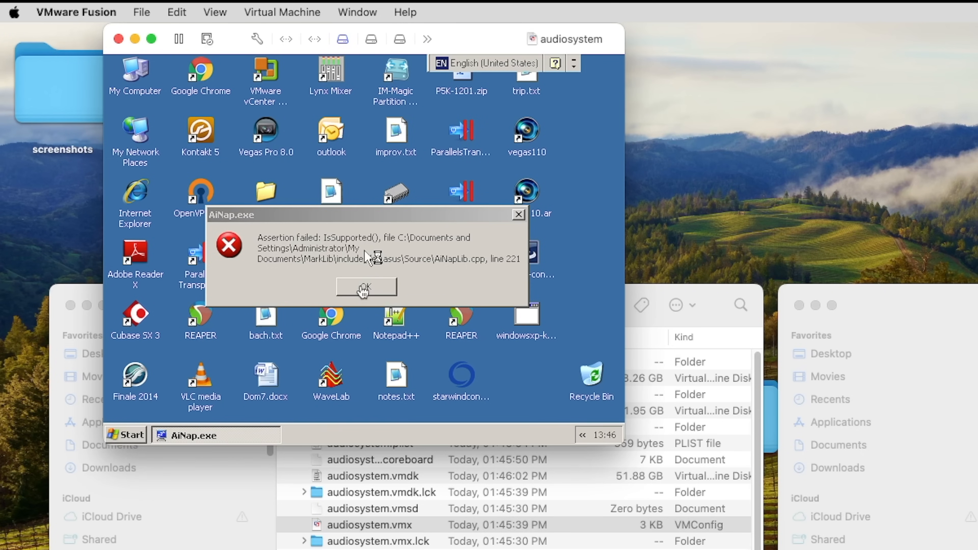
Close the AiNap.exe assertion error and acknowledge the Abnormal program termination message.
click(364, 290)
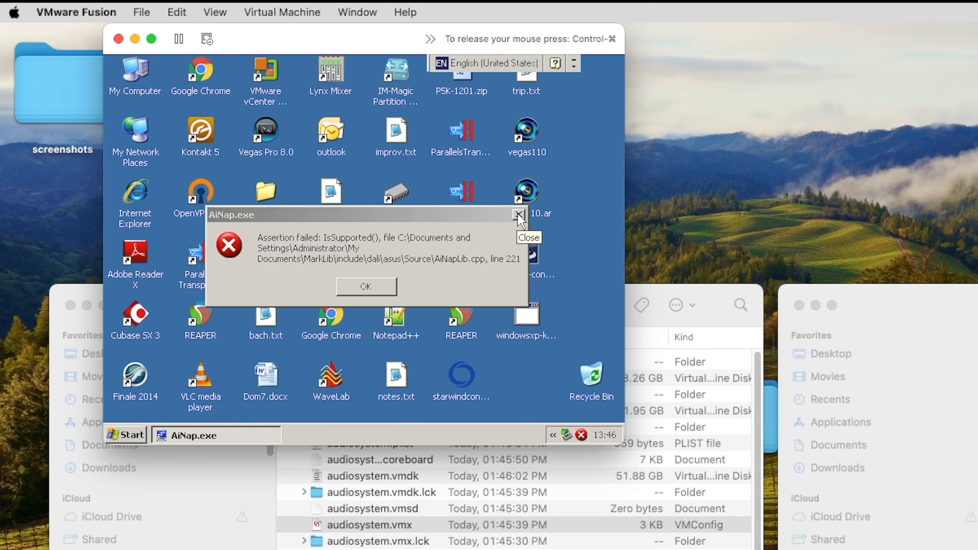
click(518, 215)
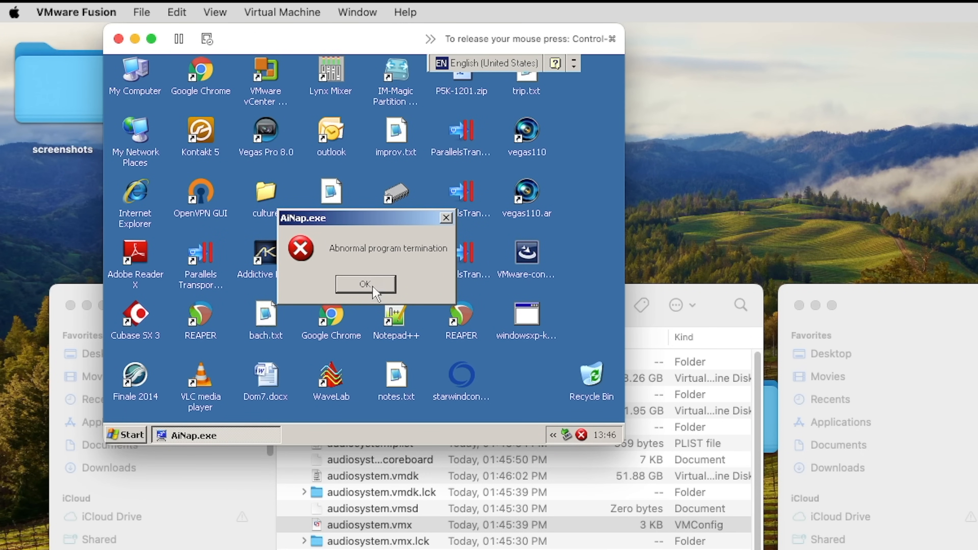
click(365, 286)
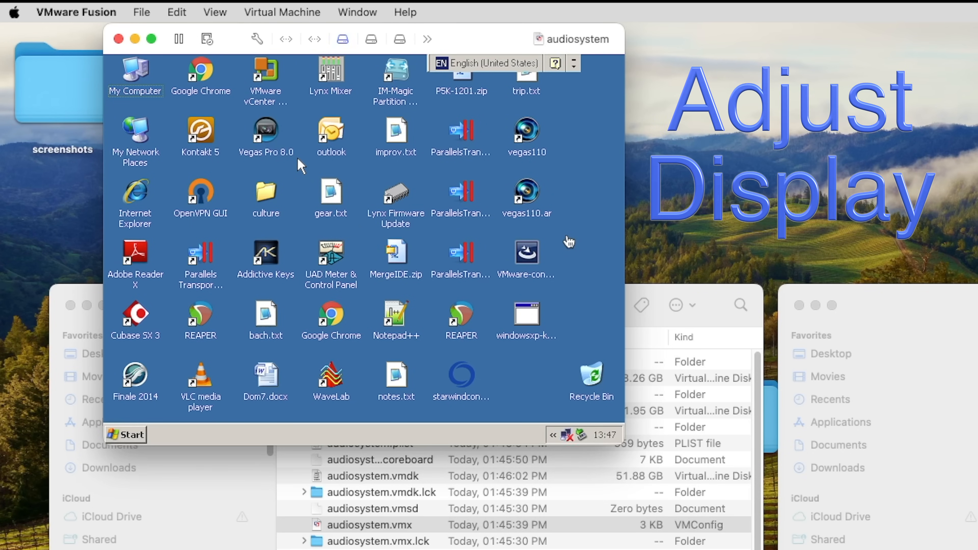
Set the XP guest screen resolution to 1920 by 1080 in Display Properties and keep it.
click(569, 241)
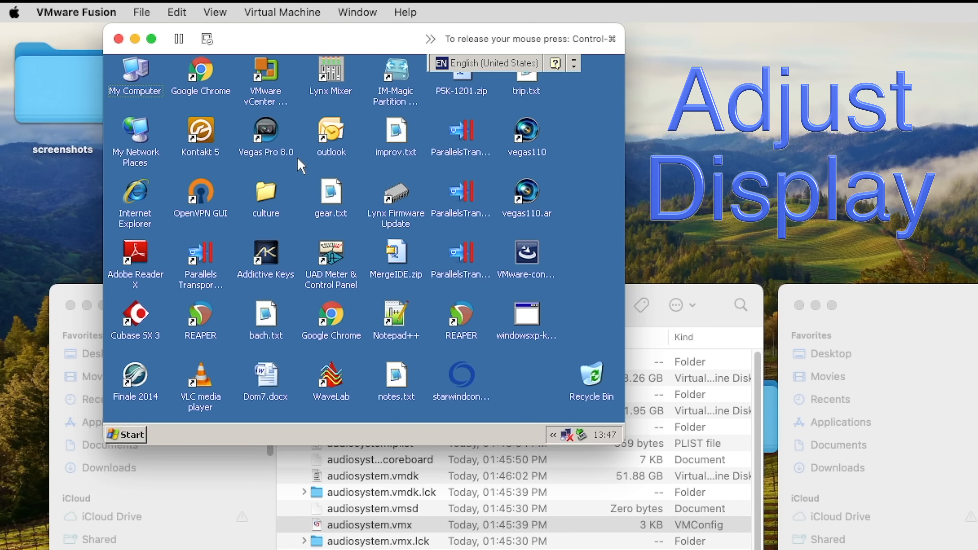
right_click(443, 226)
click(482, 336)
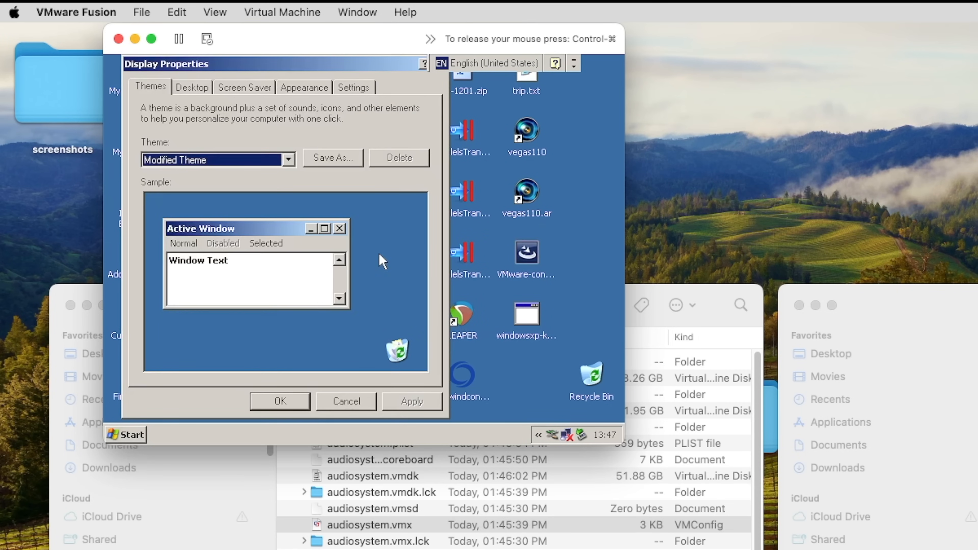
click(354, 87)
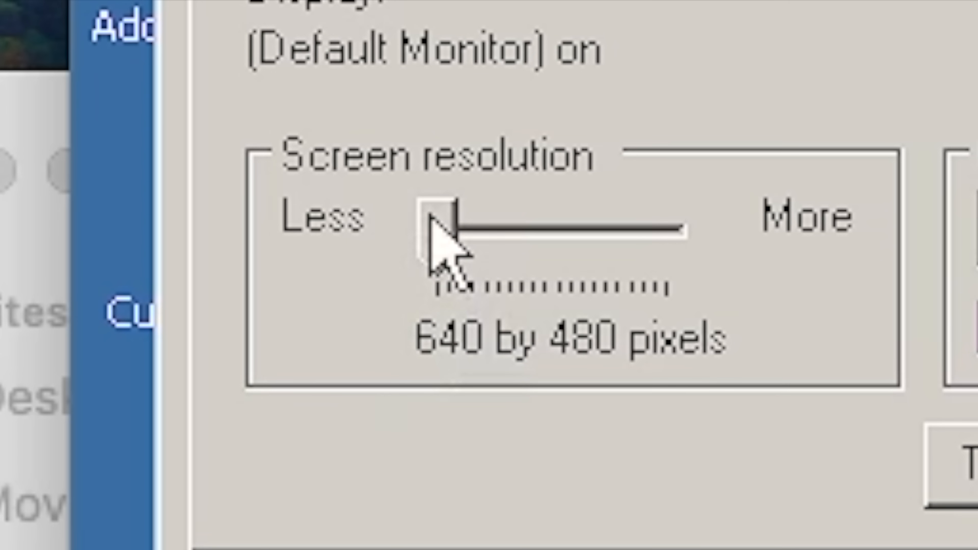
drag(435, 219, 597, 219)
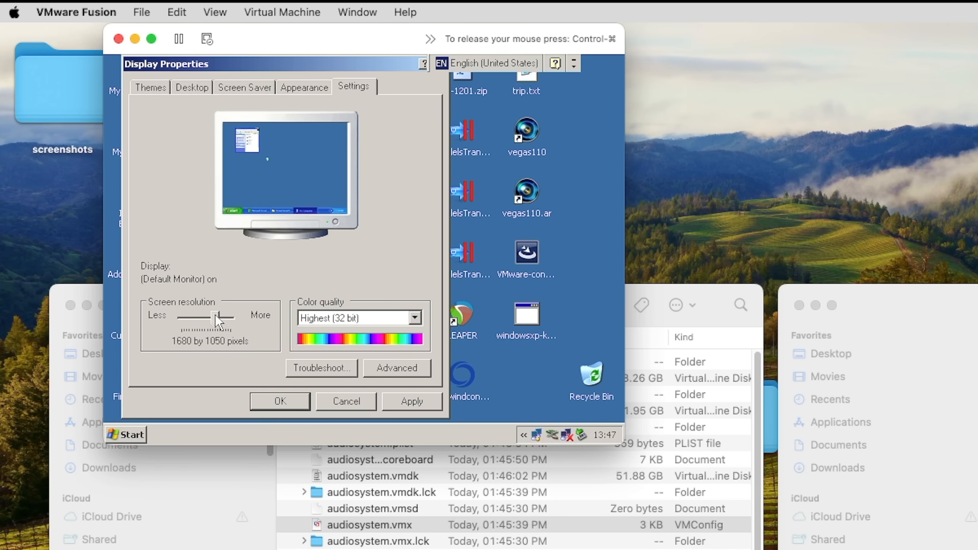
drag(217, 315, 225, 317)
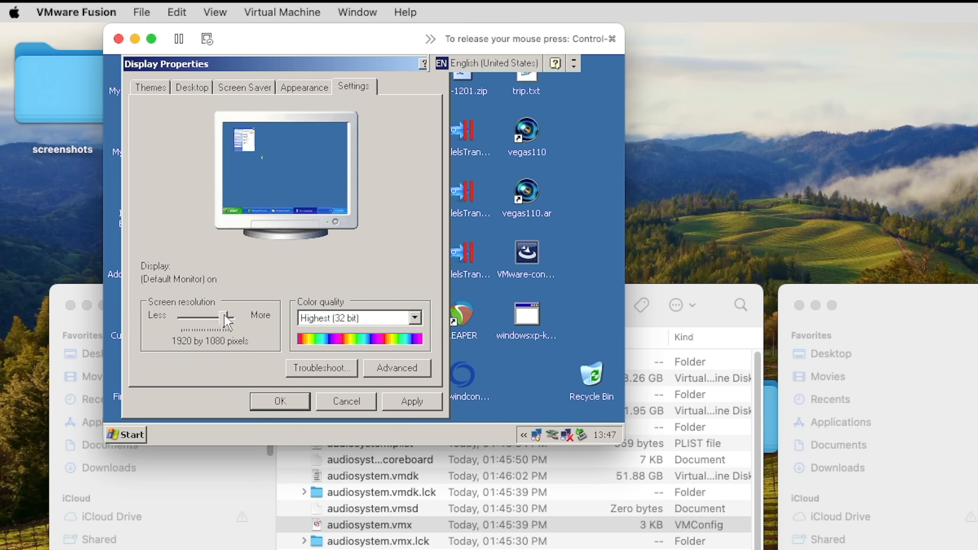
click(397, 401)
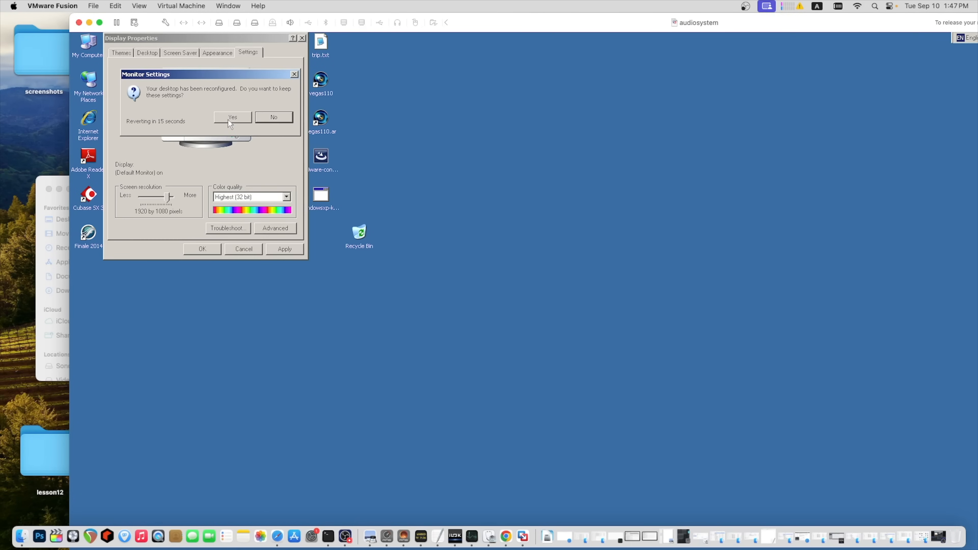
click(228, 118)
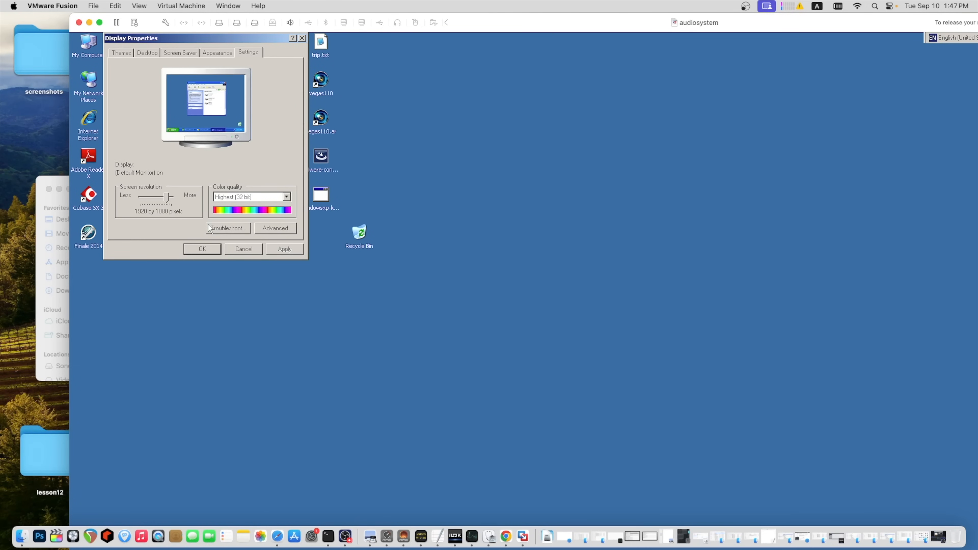
click(202, 249)
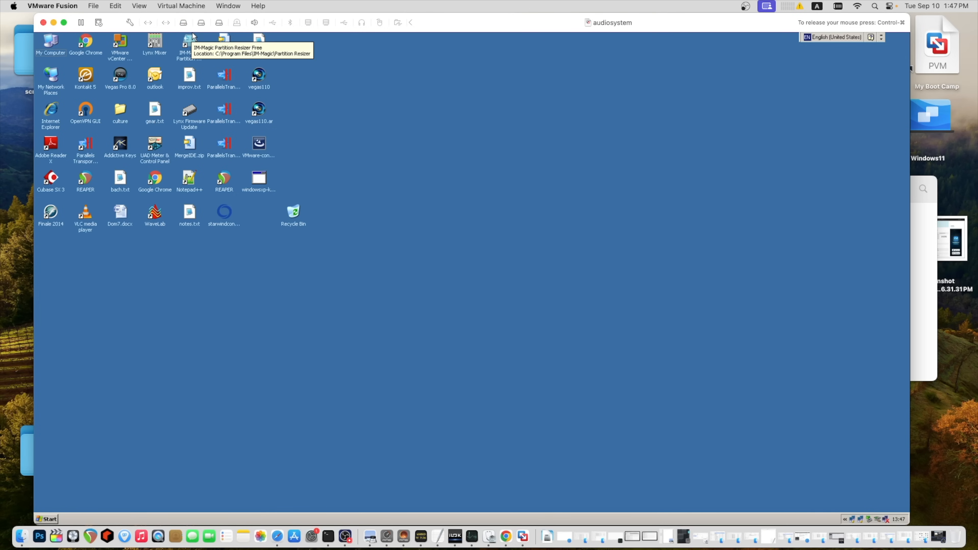
Request Install VMware Tools, copy the winPreVista.iso link from the legacy notice, and dismiss it.
click(196, 7)
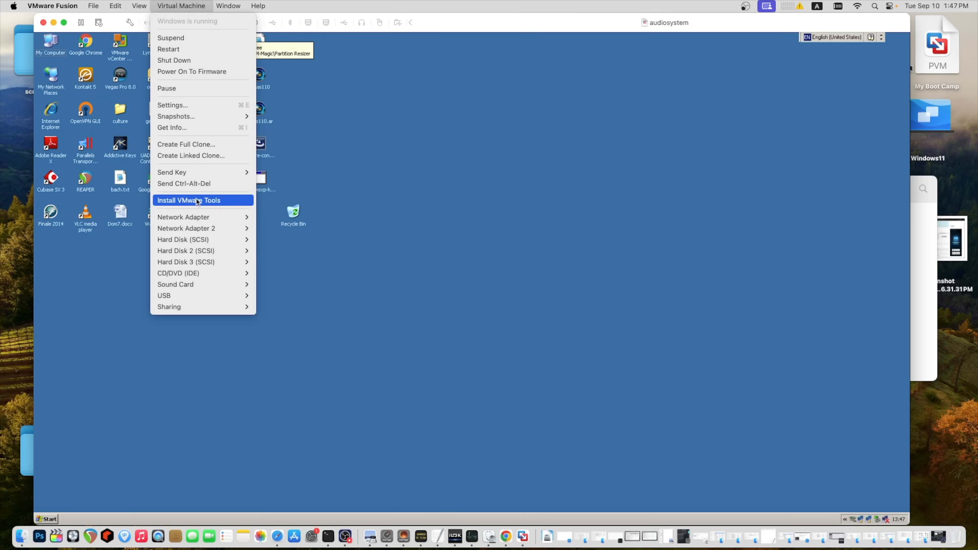
click(397, 181)
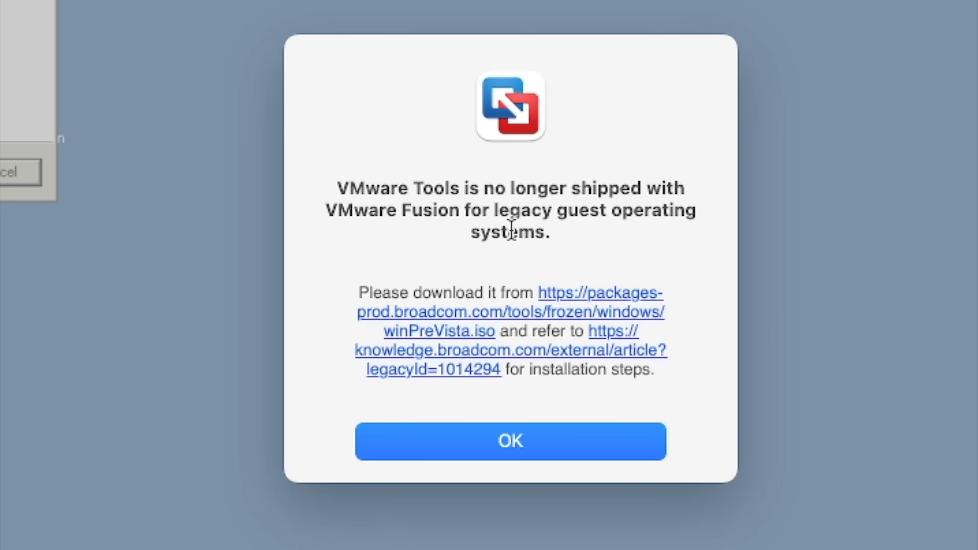
right_click(617, 295)
click(677, 382)
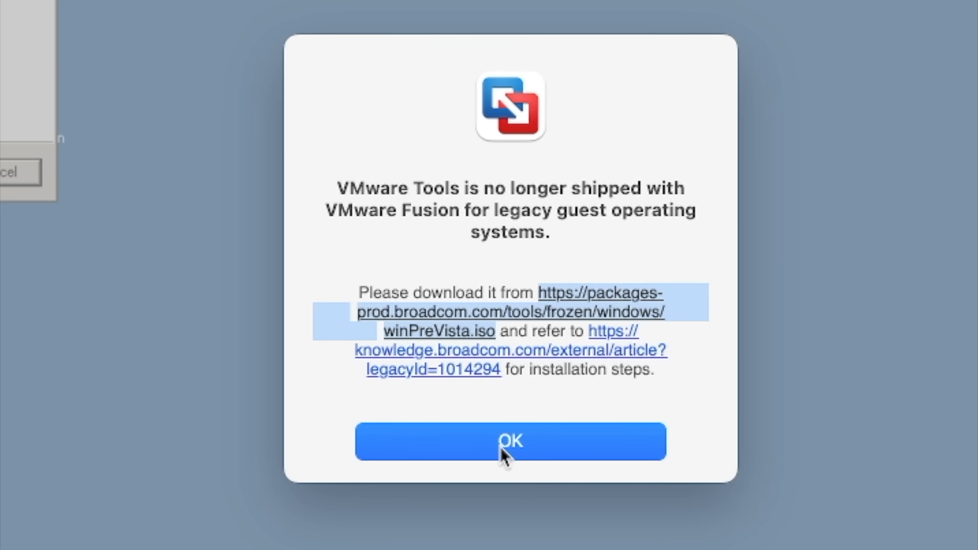
click(507, 451)
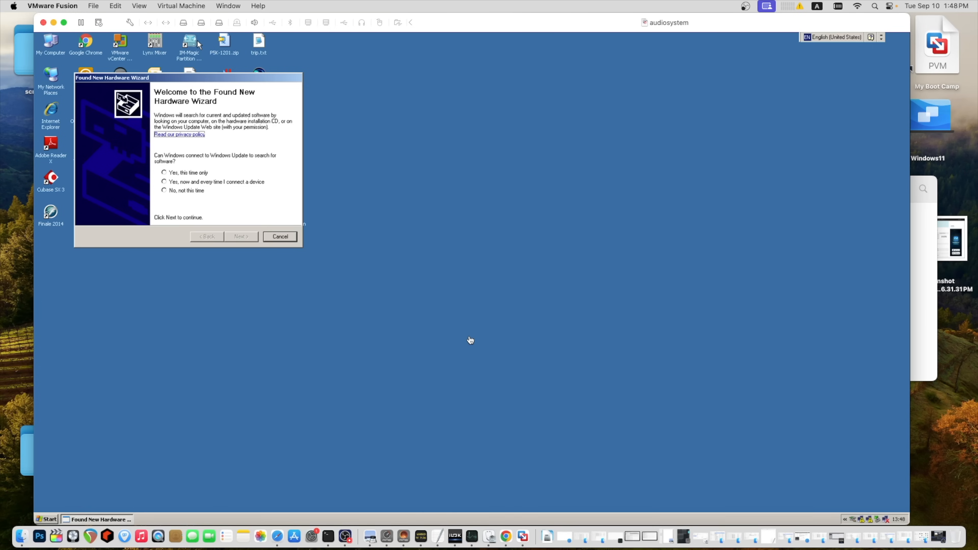
Download winPreVista.iso by pasting the Broadcom link into Safari, then minimize Safari.
click(277, 537)
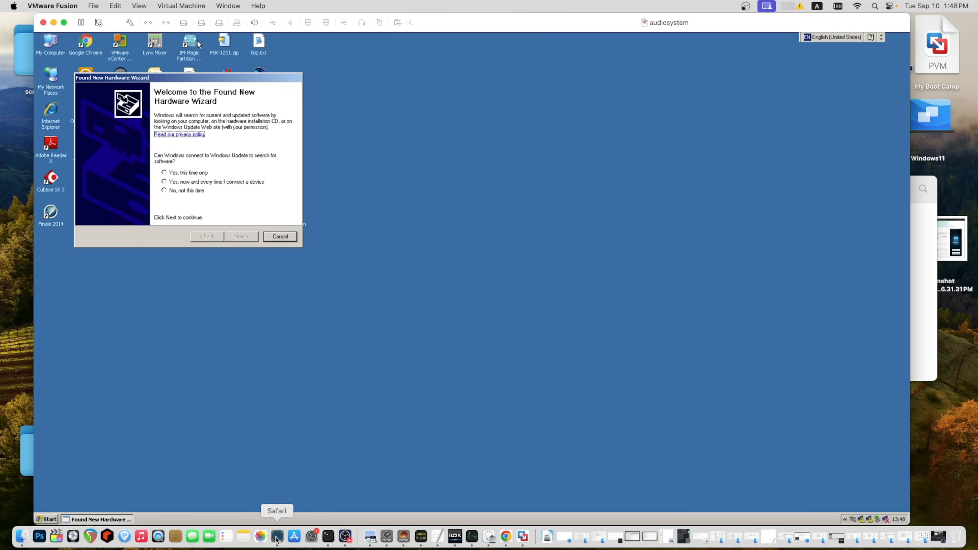
key(super+v)
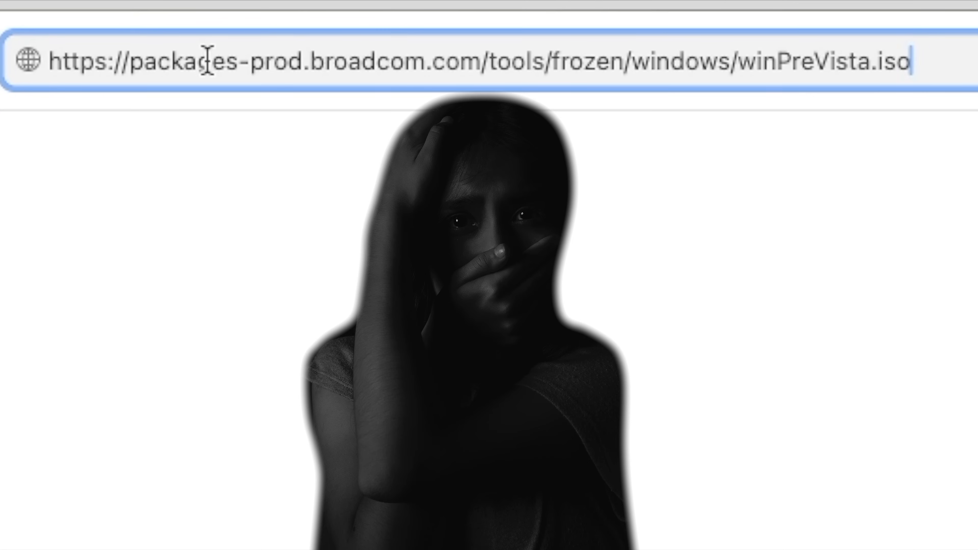
key(Return)
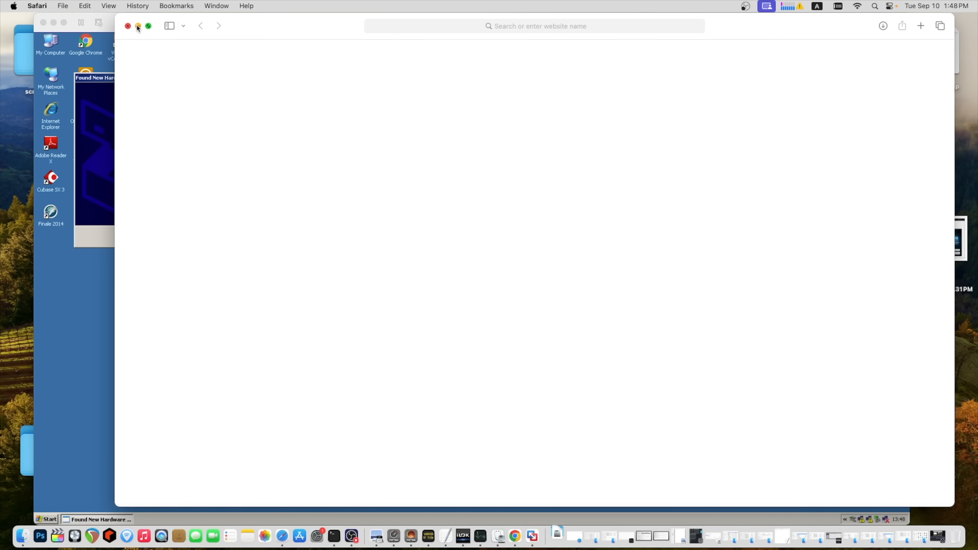
click(139, 25)
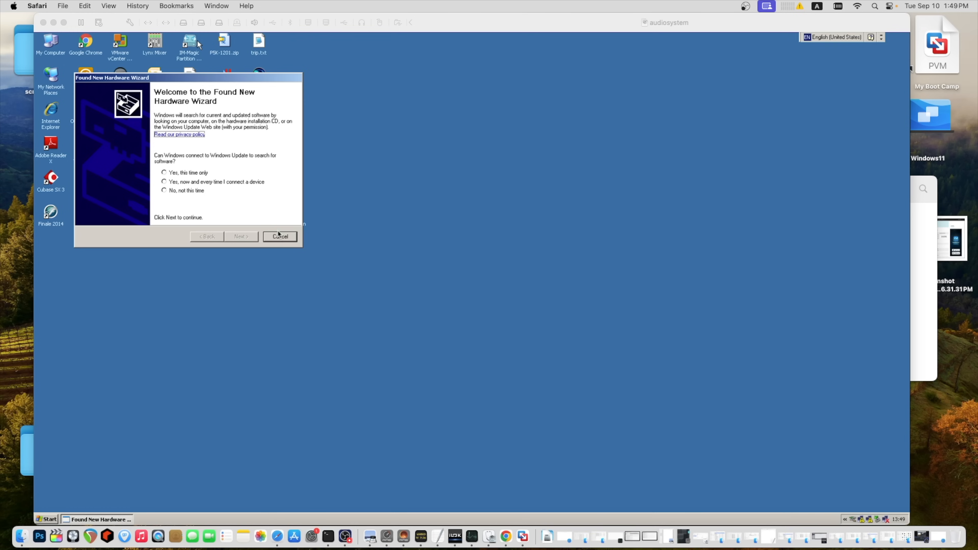
click(279, 238)
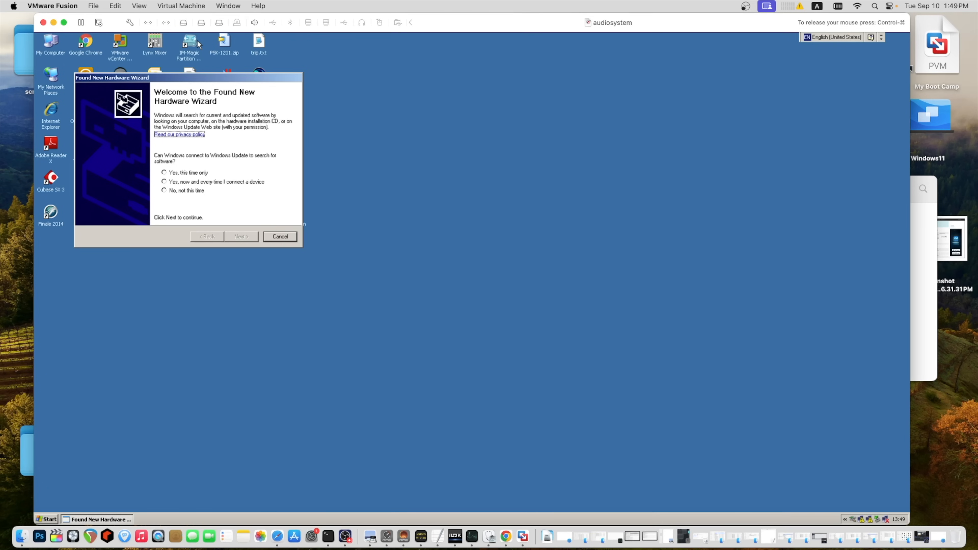
Cancel the XP hardware wizard, browse the mounted VMware Tools disk in Finder, and decline the restart.
click(281, 236)
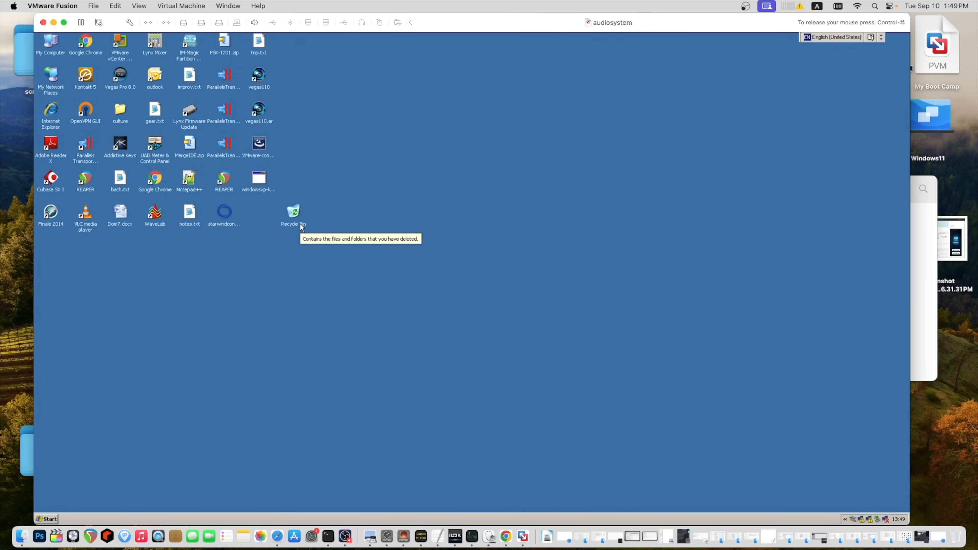
key(ctrl+super)
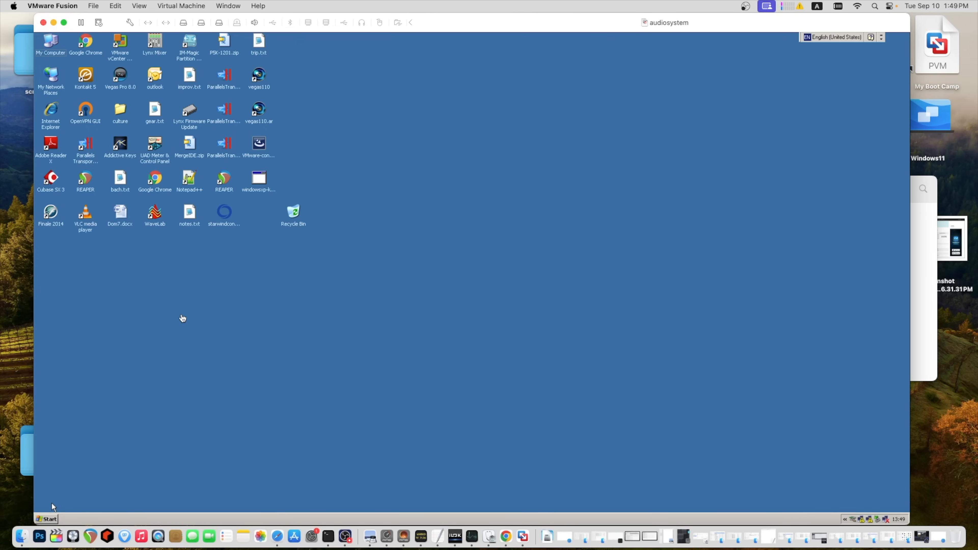
click(22, 536)
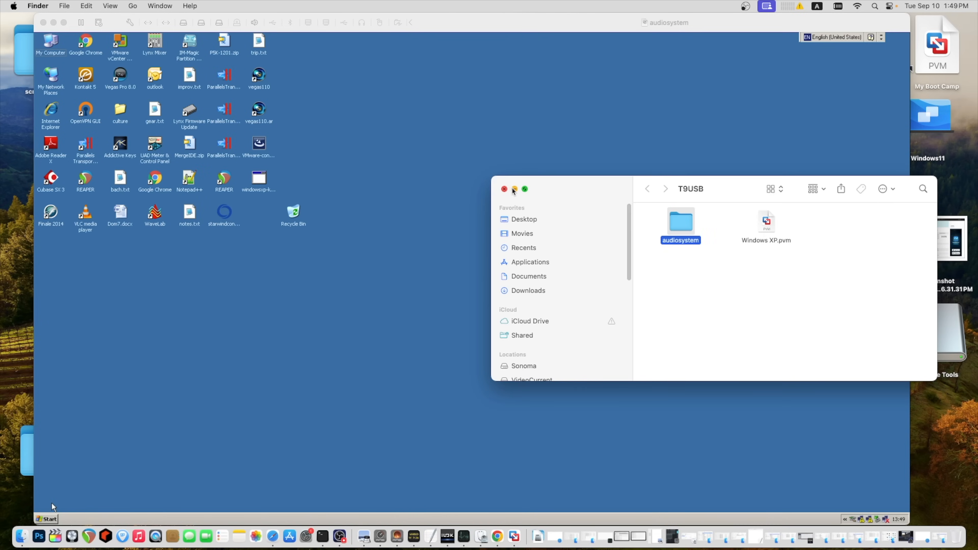
key(super+m)
click(946, 331)
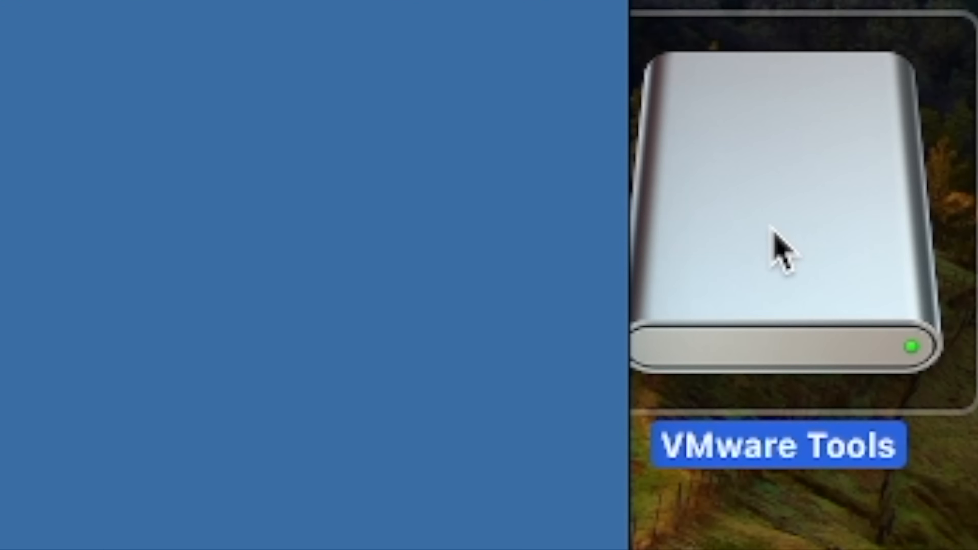
double_click(775, 233)
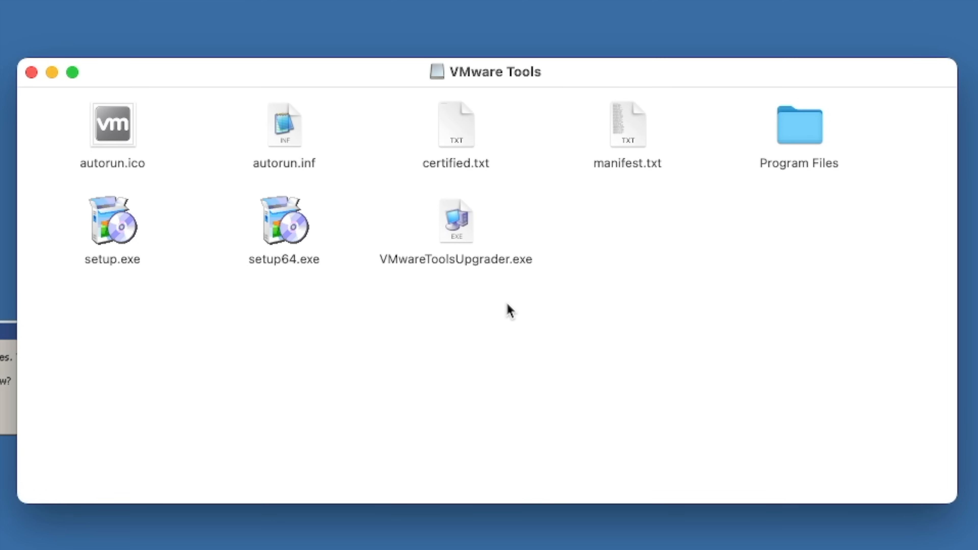
click(52, 72)
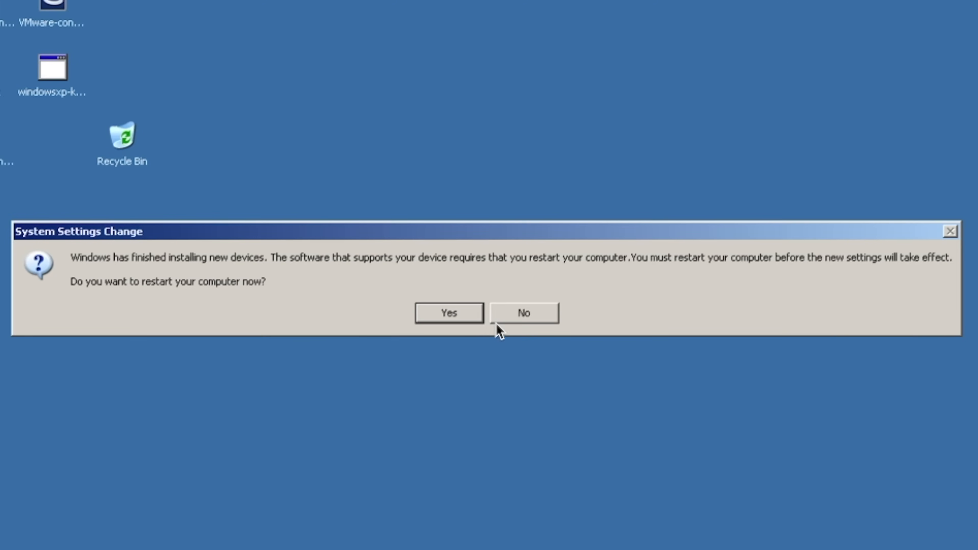
click(523, 315)
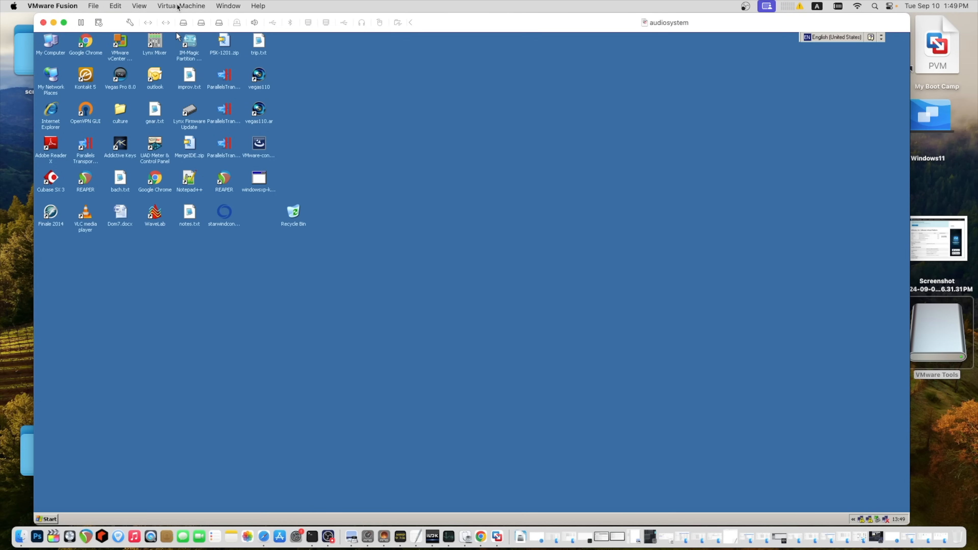
Set winPreVista.iso as the CD/DVD (IDE) disc image and connect the drive to the guest.
click(178, 6)
mouse_move(204, 274)
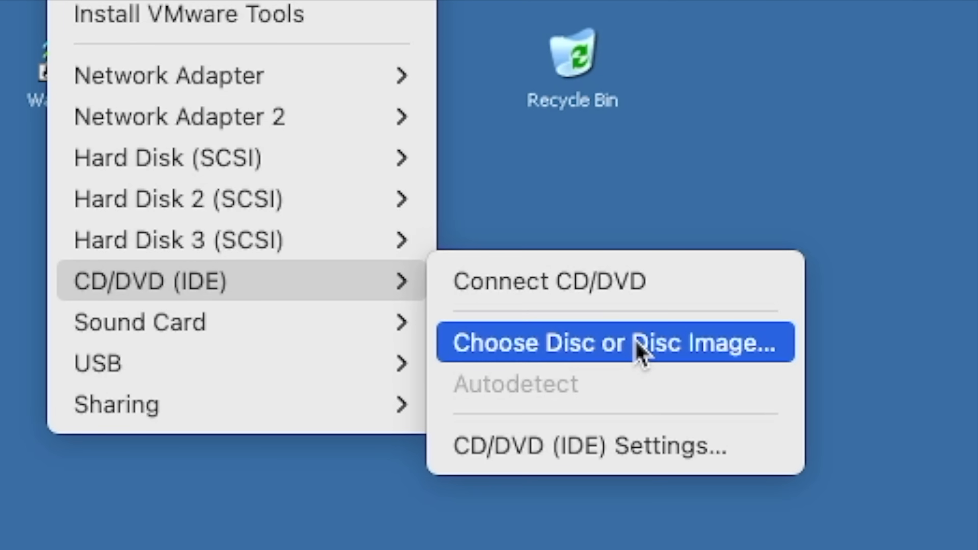
click(637, 349)
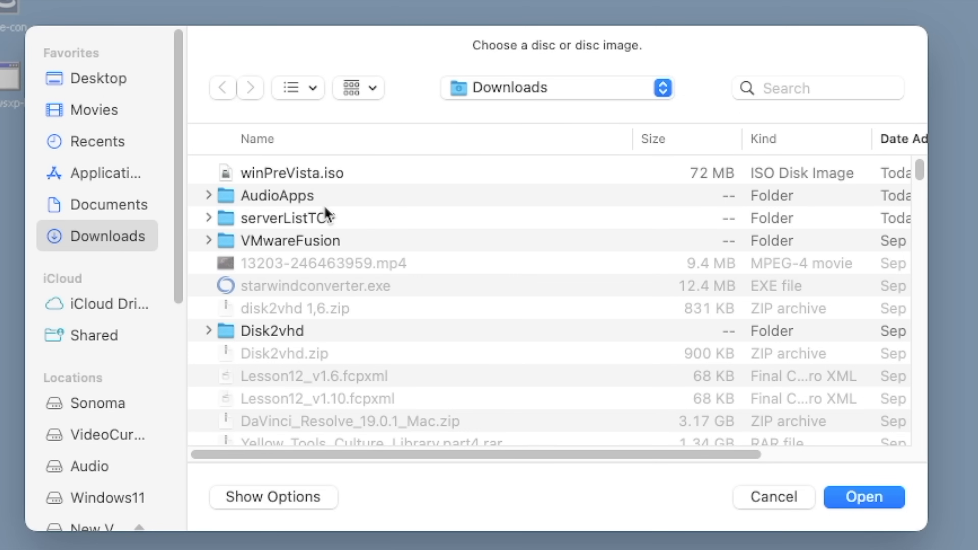
click(292, 175)
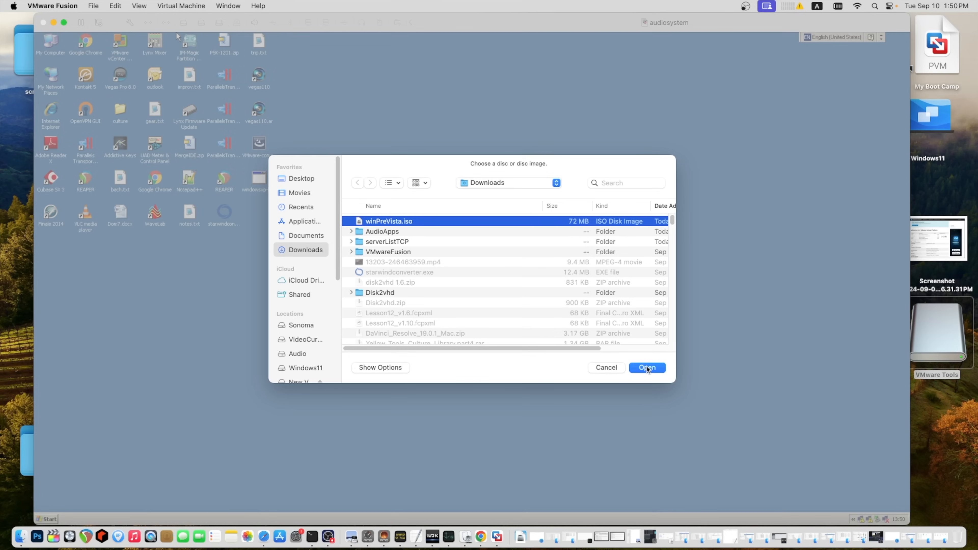
click(647, 368)
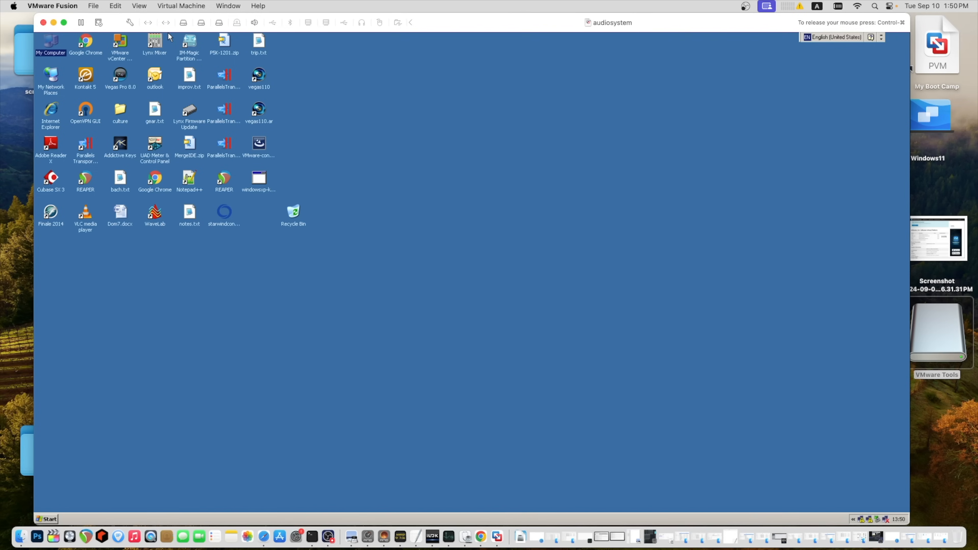
click(182, 6)
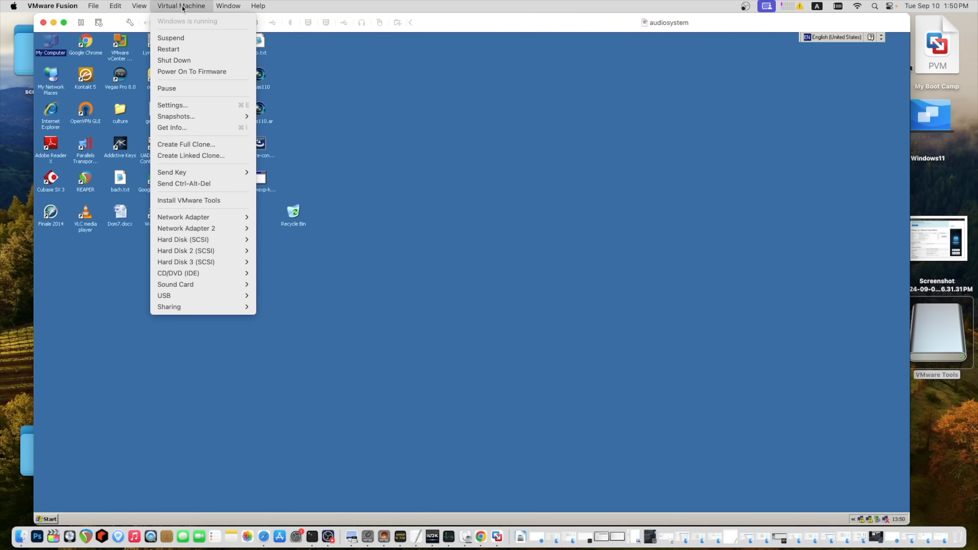
mouse_move(206, 274)
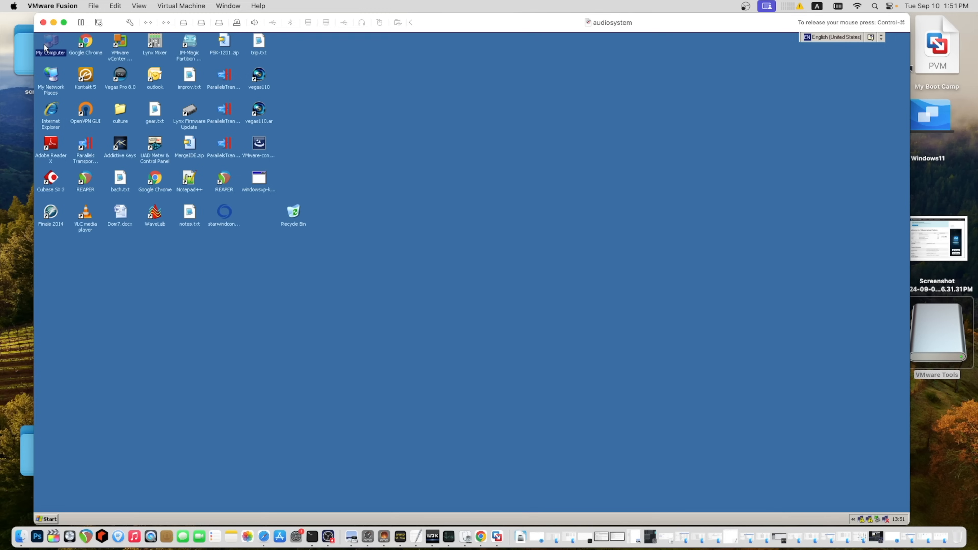
click(537, 284)
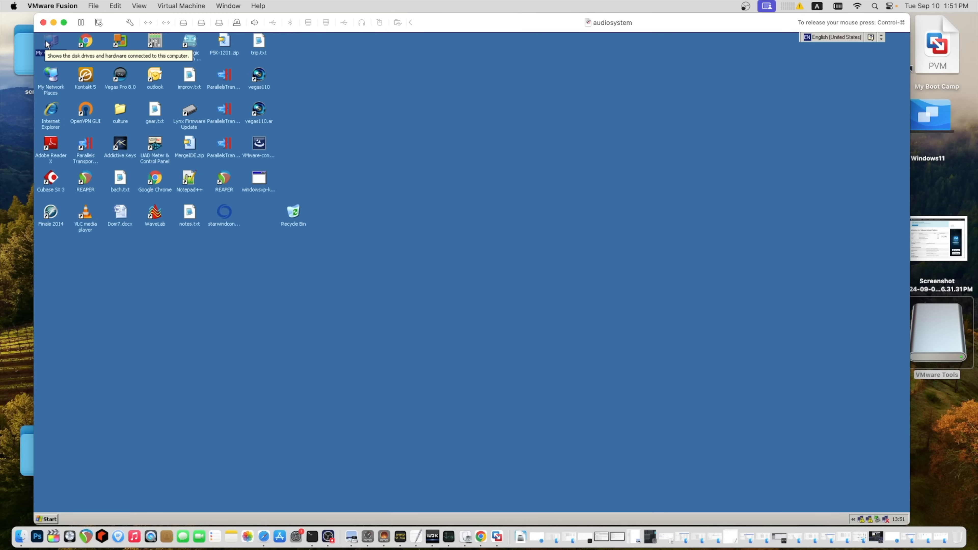
Launch the VMware Tools installer from the guest's VMware Tools (F:) drive in My Computer.
double_click(50, 42)
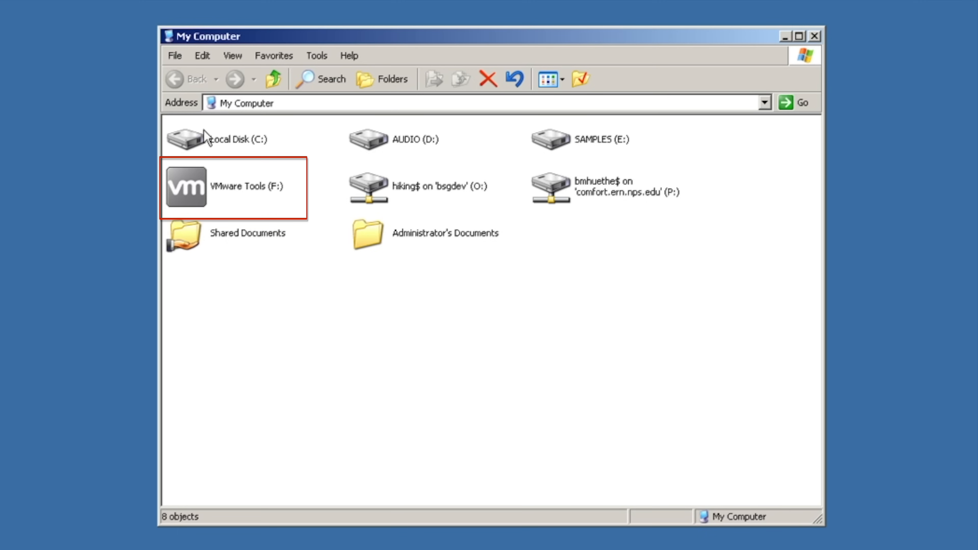
double_click(191, 192)
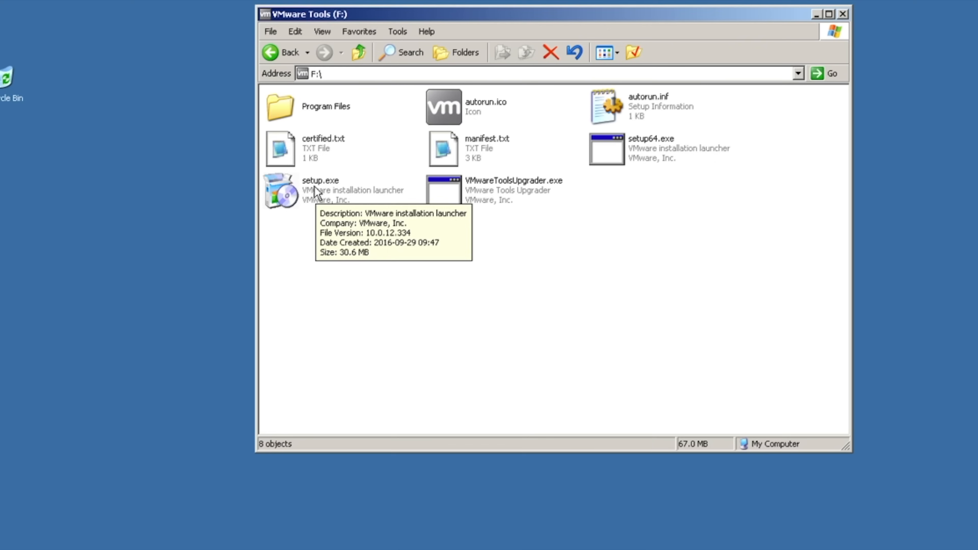
double_click(224, 231)
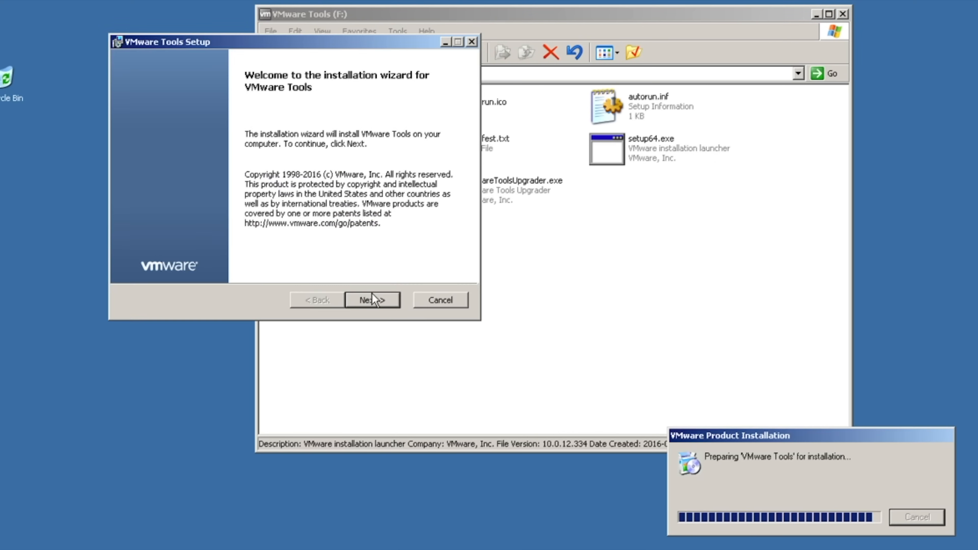
Install VMware Tools with the Typical setup, postpone the restart, and close the drive window.
click(372, 299)
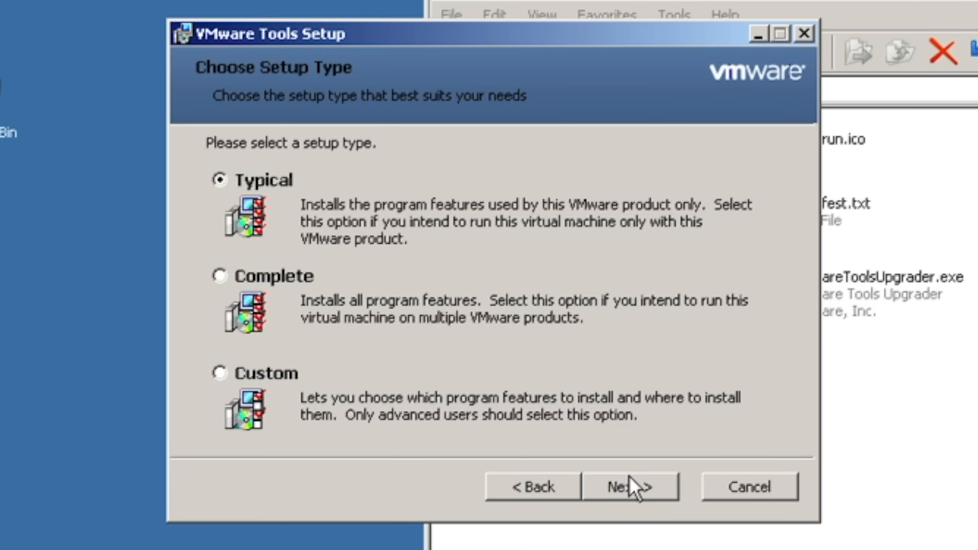
click(373, 300)
click(630, 487)
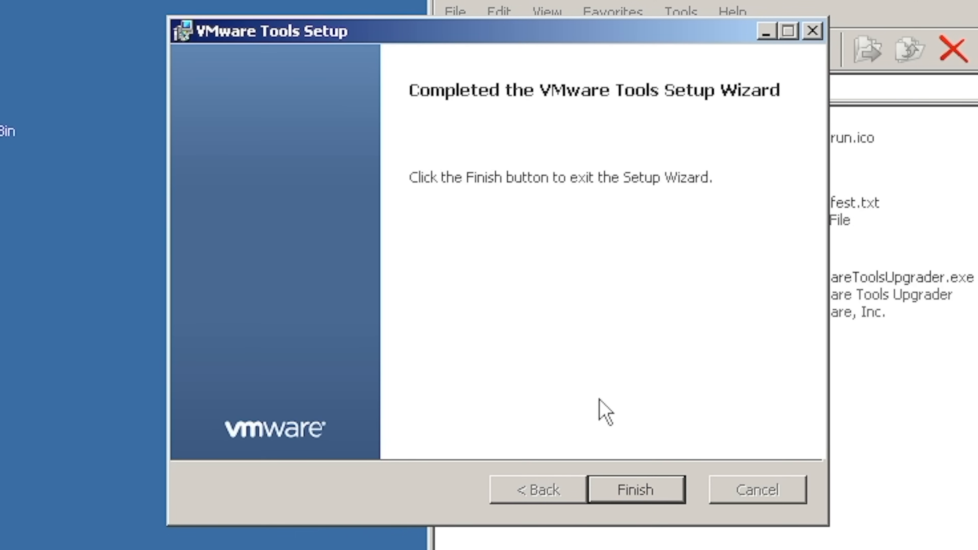
click(635, 489)
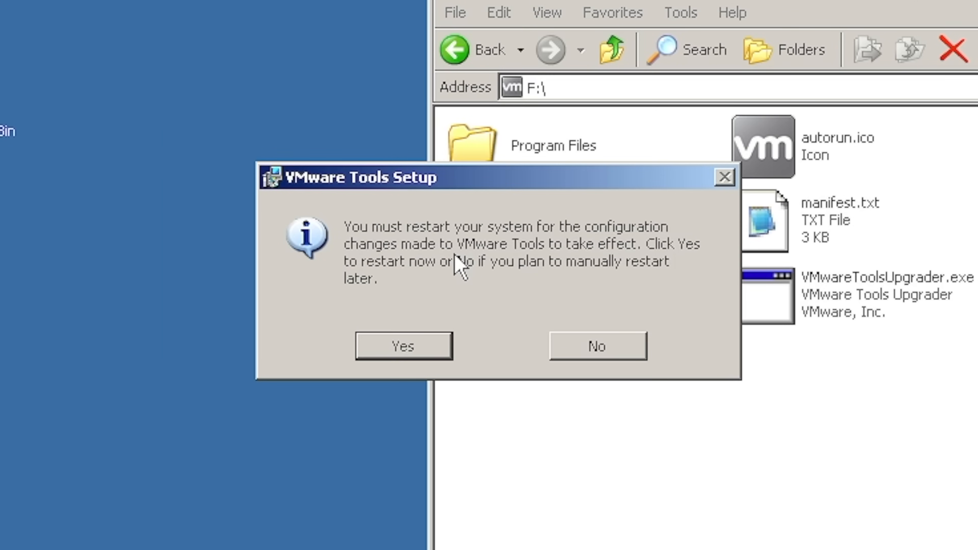
click(597, 347)
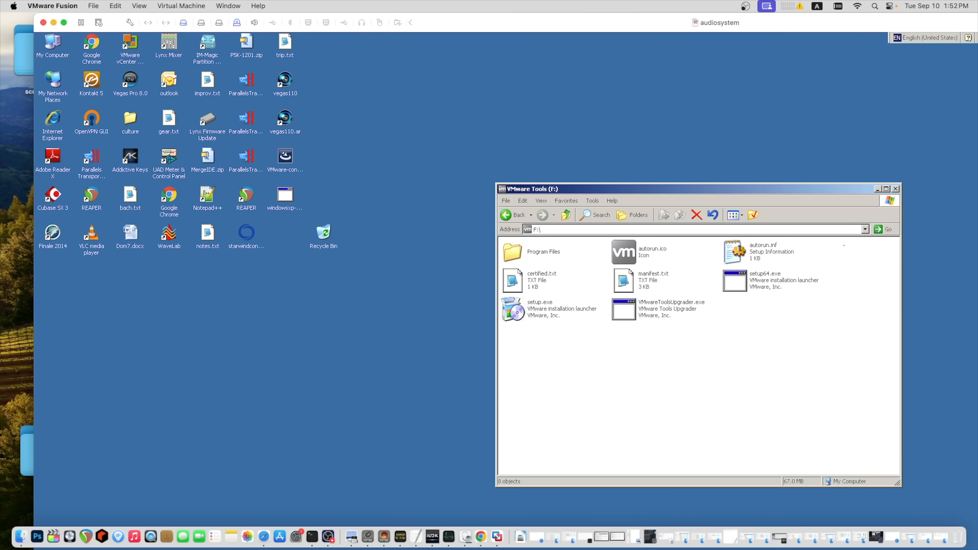
click(896, 188)
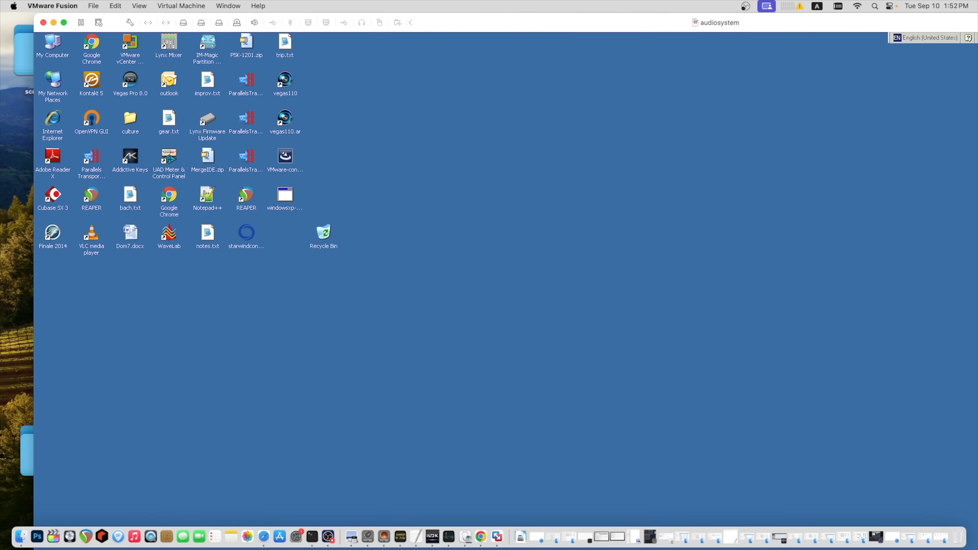
Maximize the VM window and open the guest's Control Panel from Start > Settings.
double_click(477, 26)
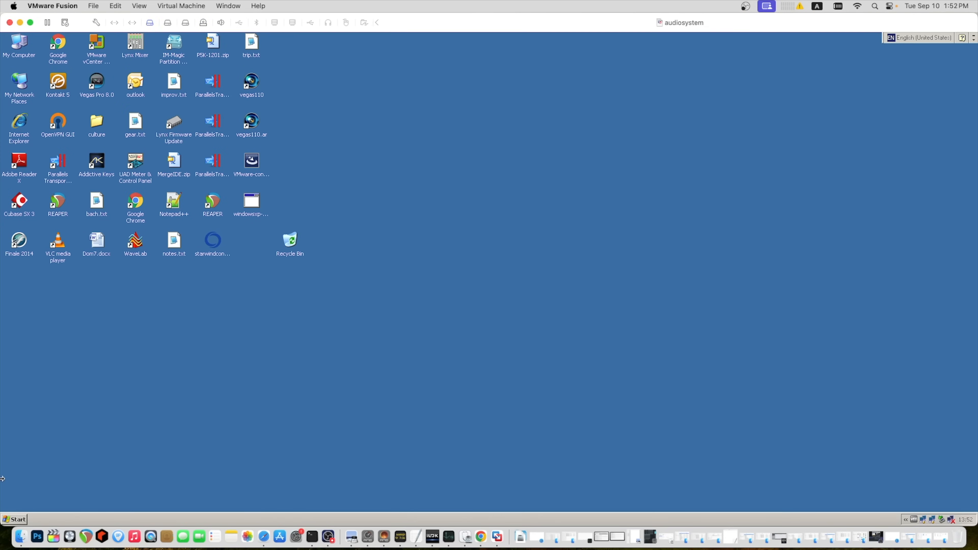
click(15, 520)
mouse_move(50, 419)
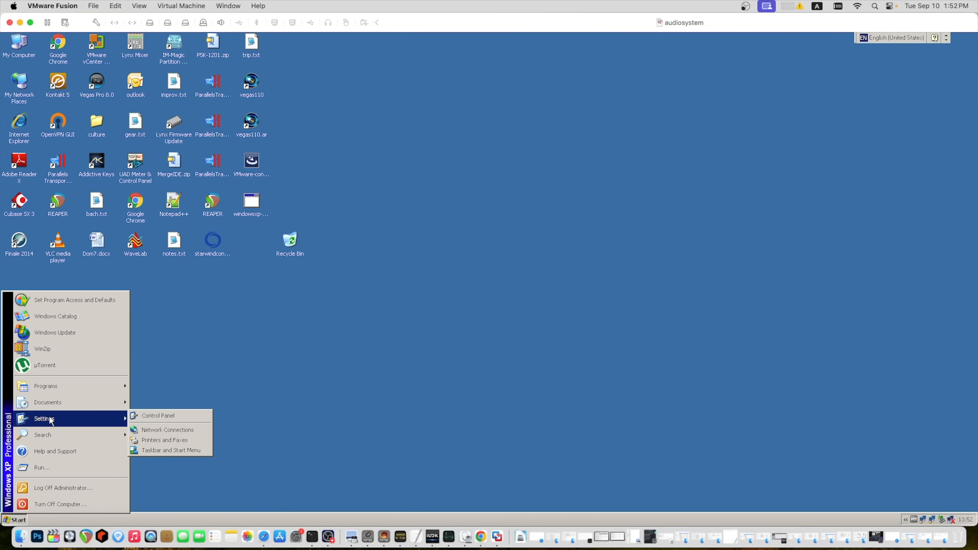
click(154, 416)
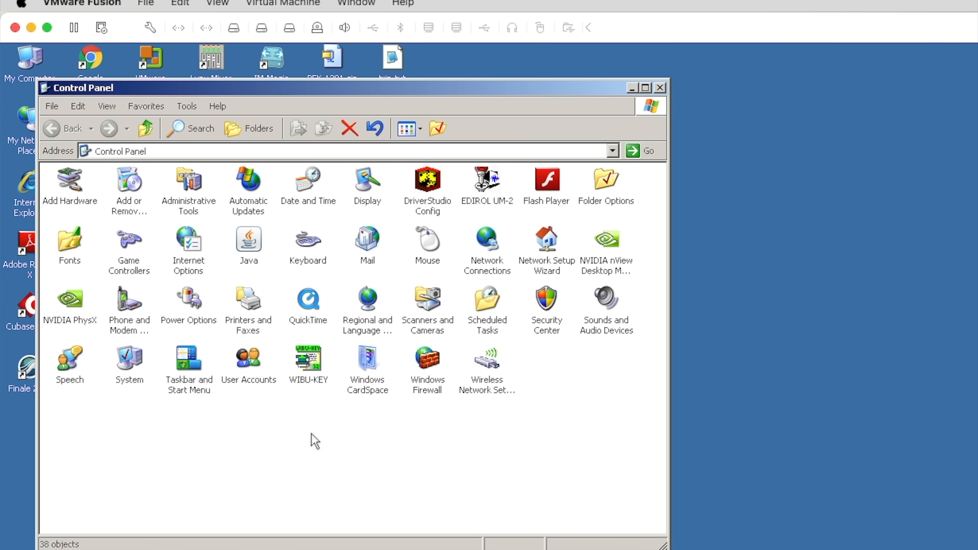
Remove AI Suite through Add or Remove Programs, confirming with OK.
double_click(129, 185)
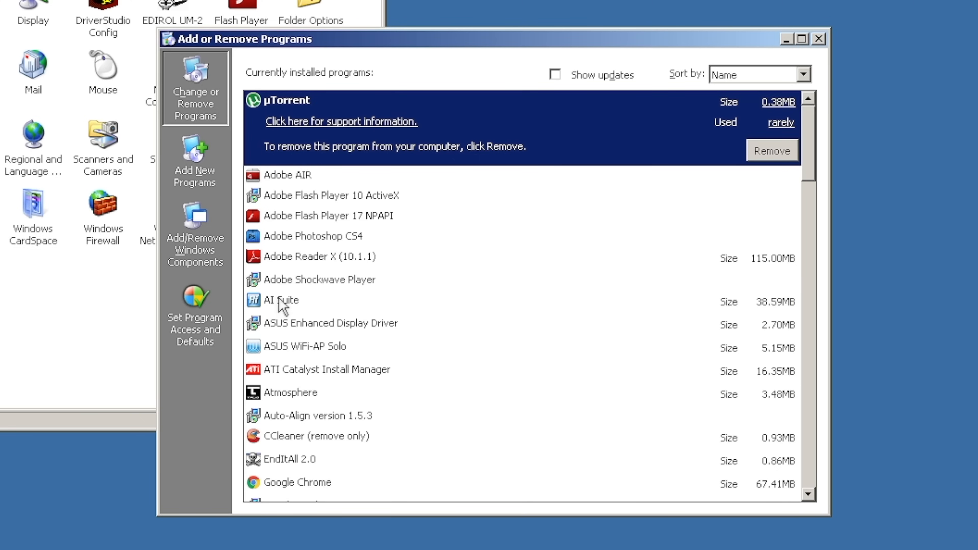
click(283, 302)
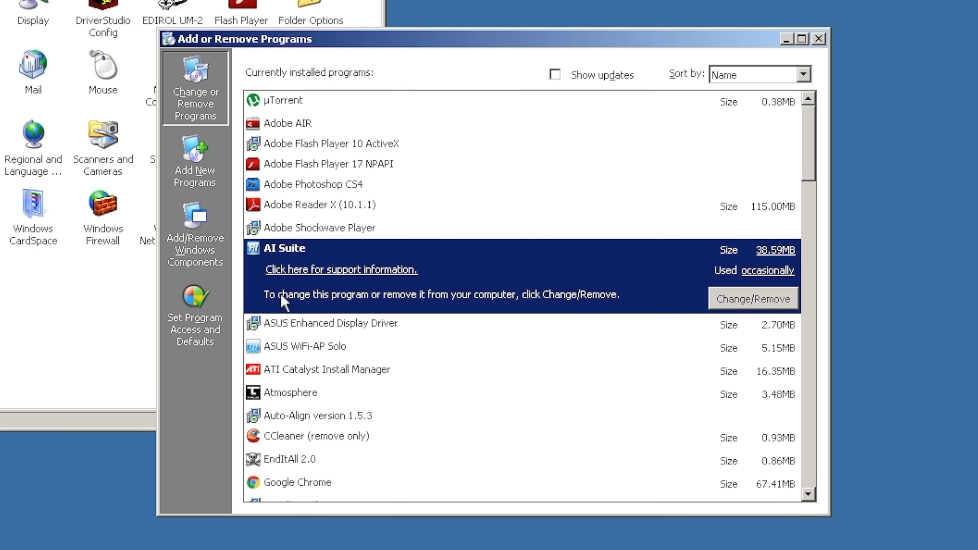
click(726, 300)
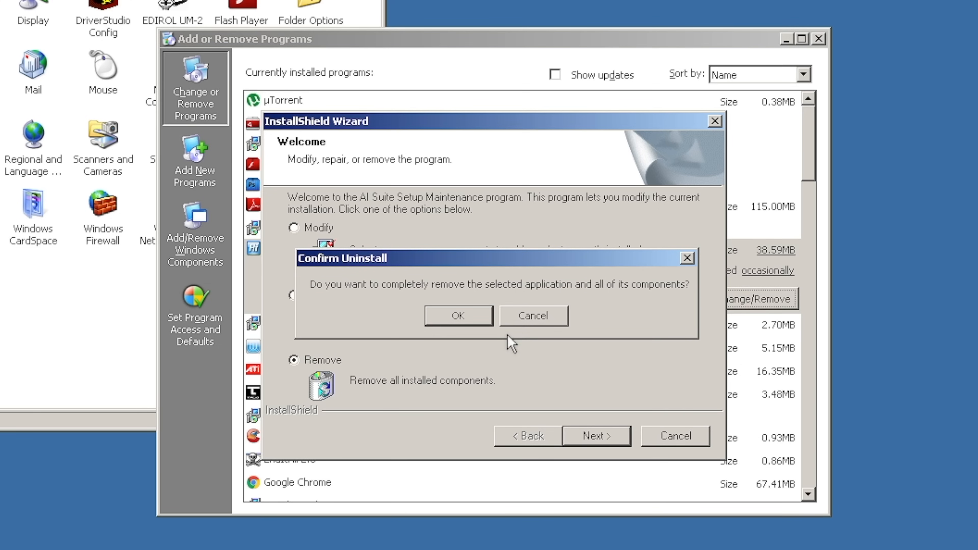
click(459, 319)
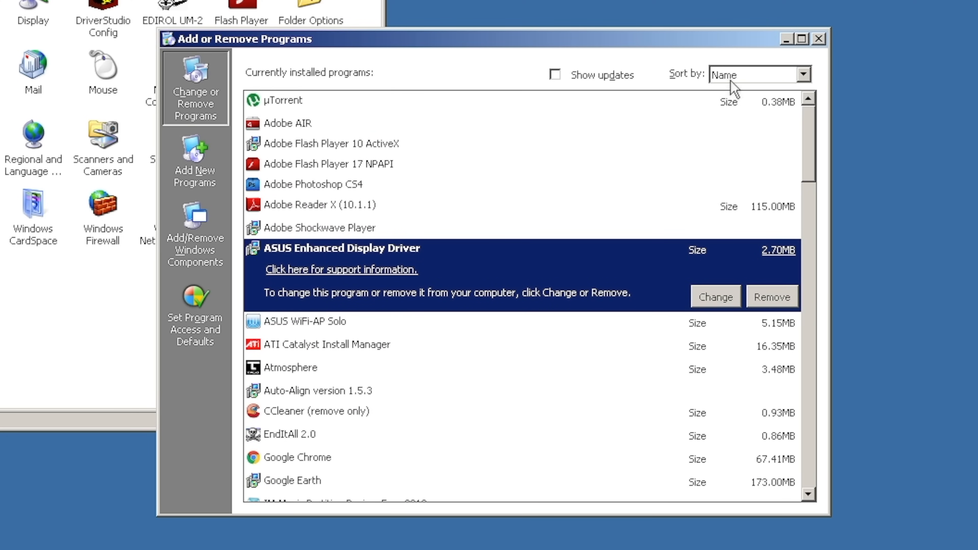
click(819, 38)
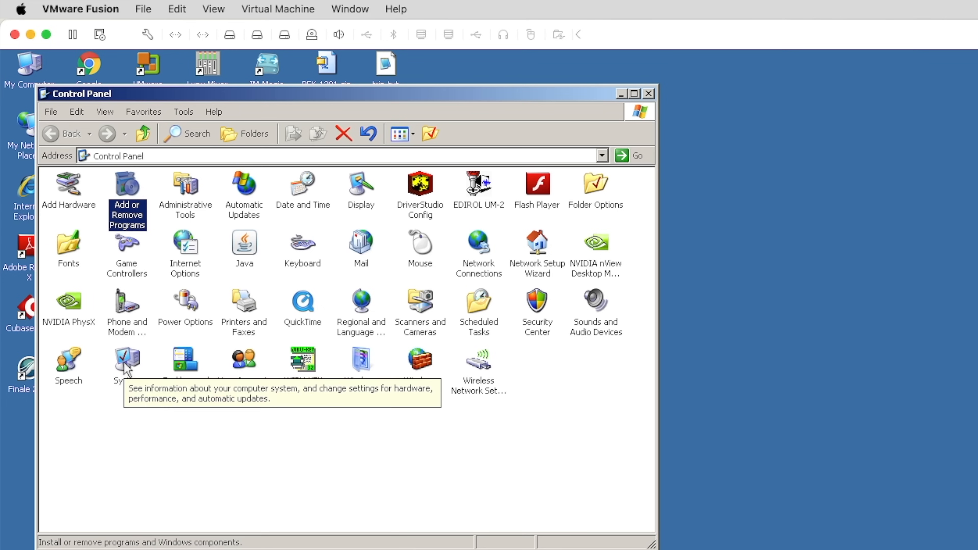
Inspect the System devices list in Device Manager via System > Hardware, then close it.
double_click(125, 365)
click(363, 199)
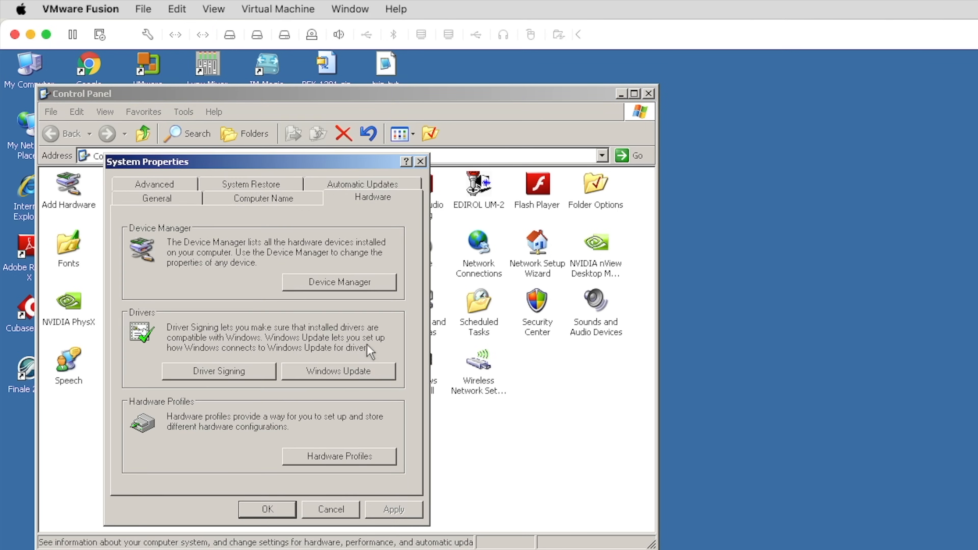
click(343, 283)
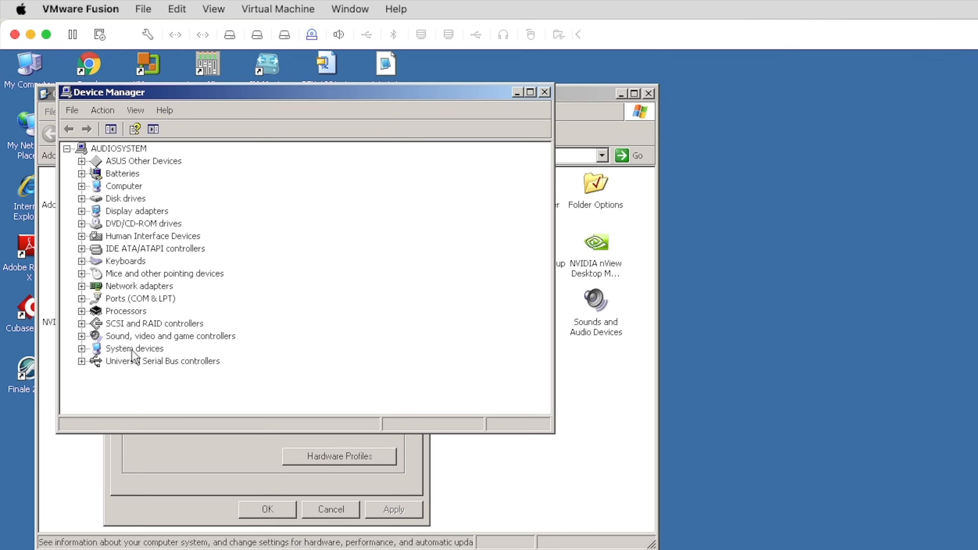
click(82, 348)
scroll(440, 288, down, 10)
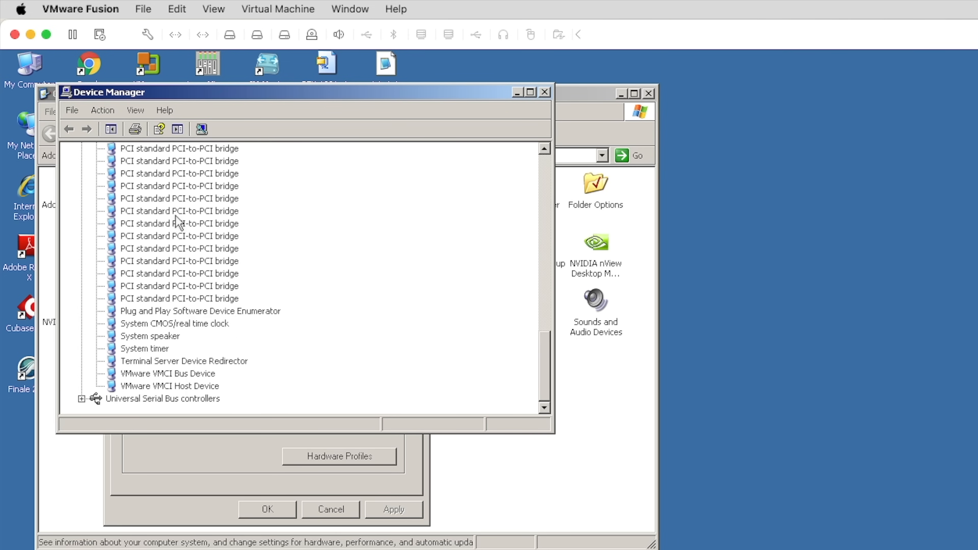
drag(549, 344, 547, 103)
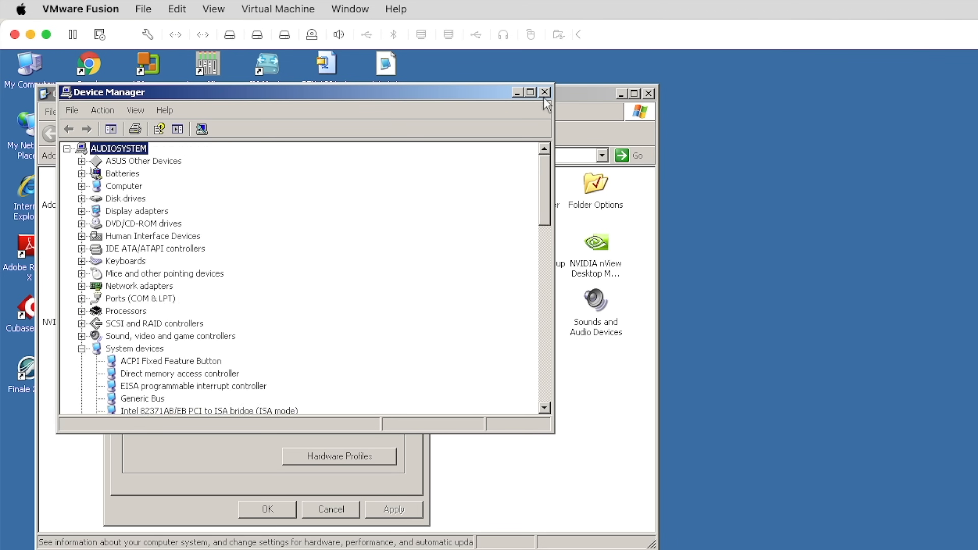
click(545, 93)
click(649, 94)
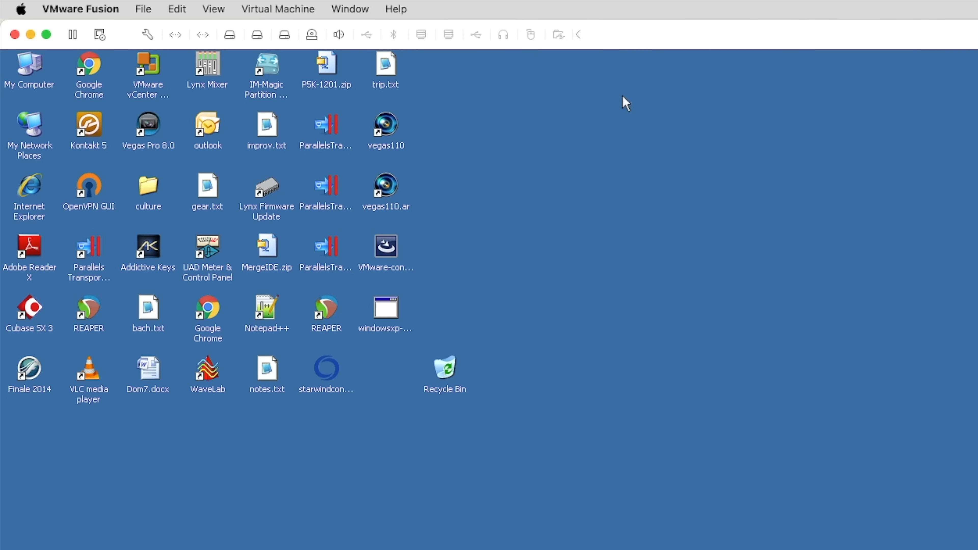
View the C:, D: and E: drives in My Computer, then open the Control Panel.
double_click(28, 74)
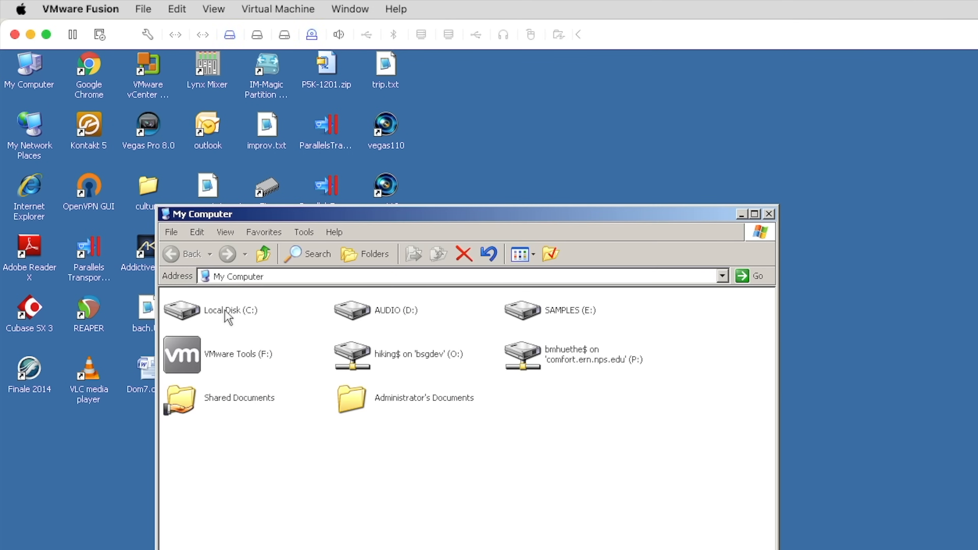
mouse_move(228, 318)
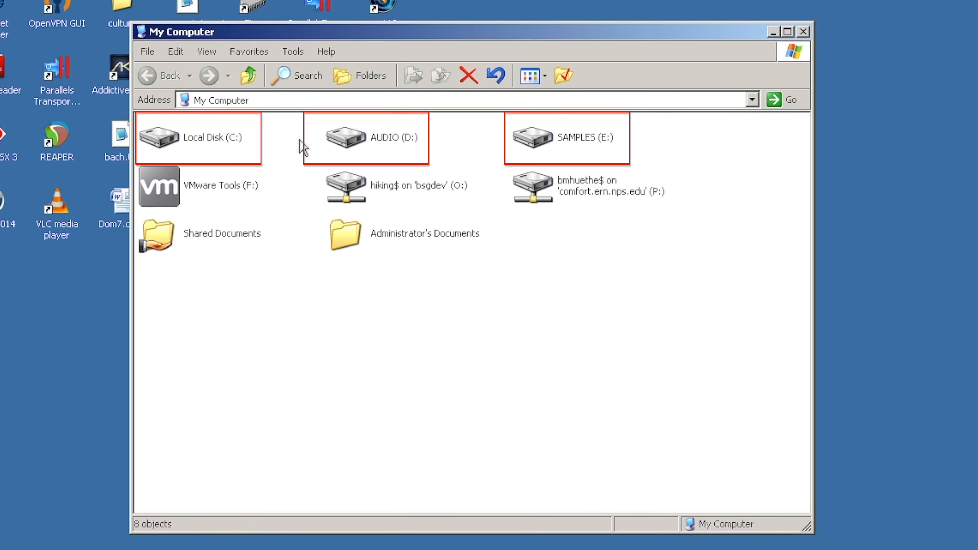
mouse_move(209, 138)
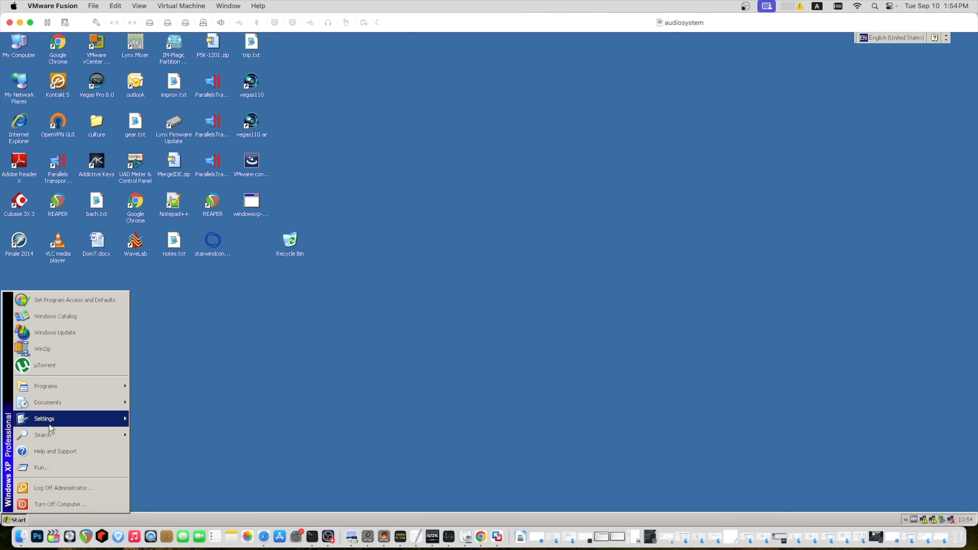
mouse_move(52, 420)
click(158, 416)
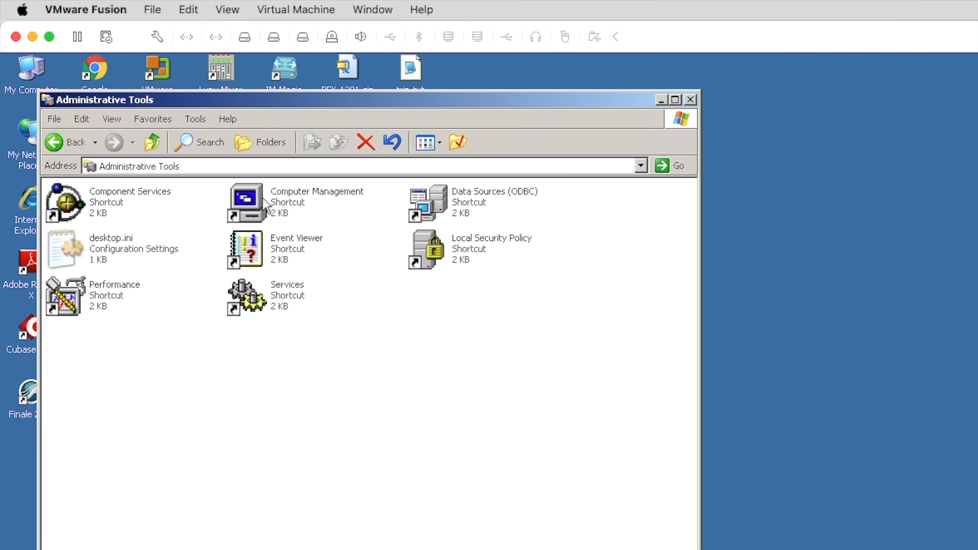
Show the context menu for partition C: in Computer Management's Disk Management.
double_click(247, 204)
click(154, 322)
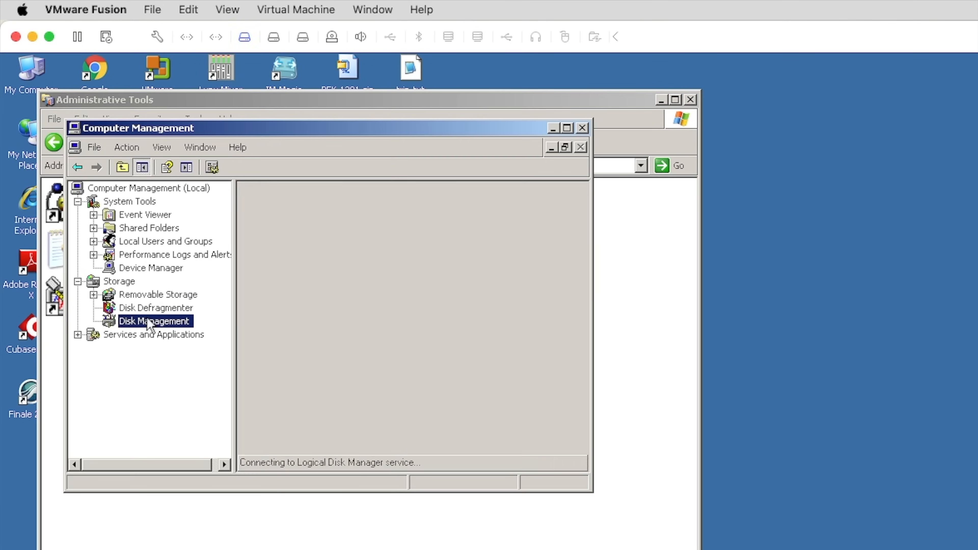
right_click(579, 403)
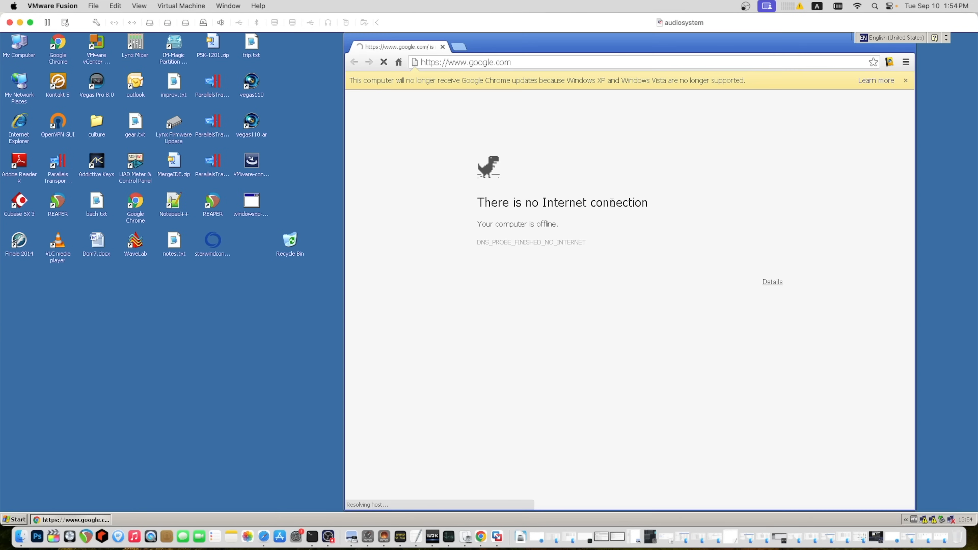
Set the network adapter to Share with my Mac, also checking the second adapter's settings.
click(180, 6)
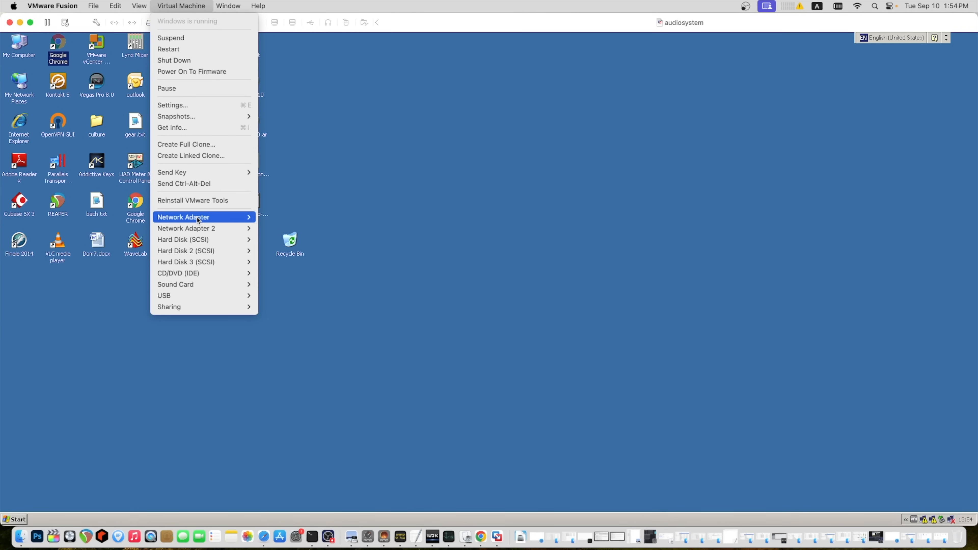
mouse_move(208, 219)
click(295, 273)
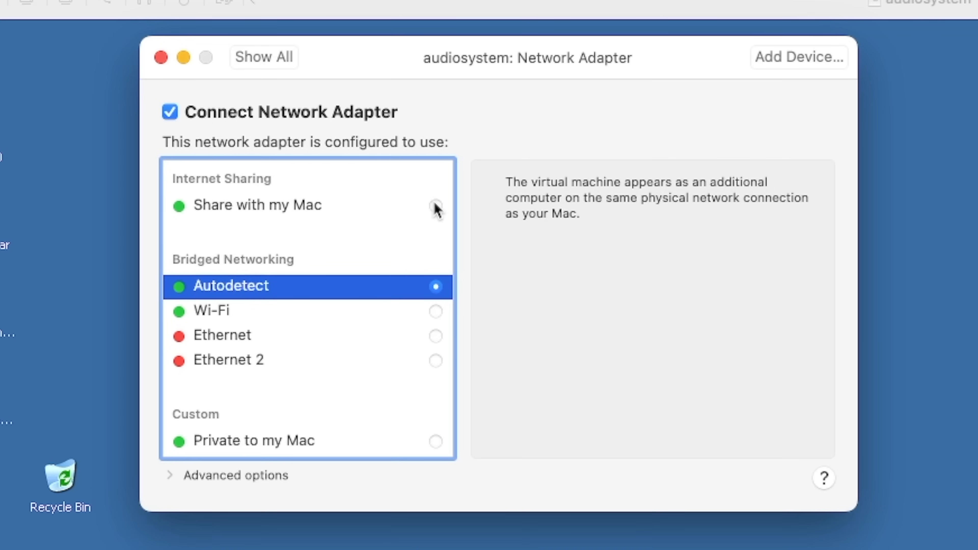
click(436, 207)
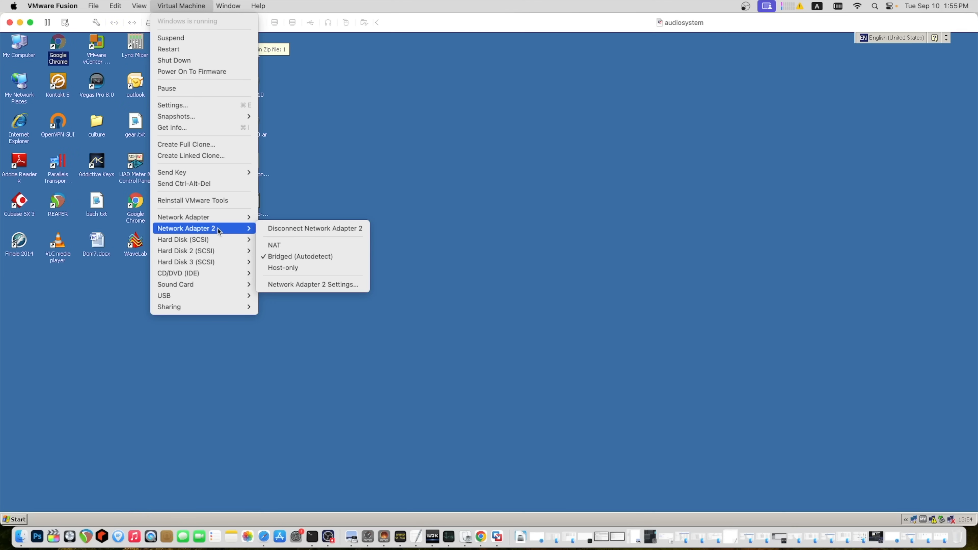
click(313, 284)
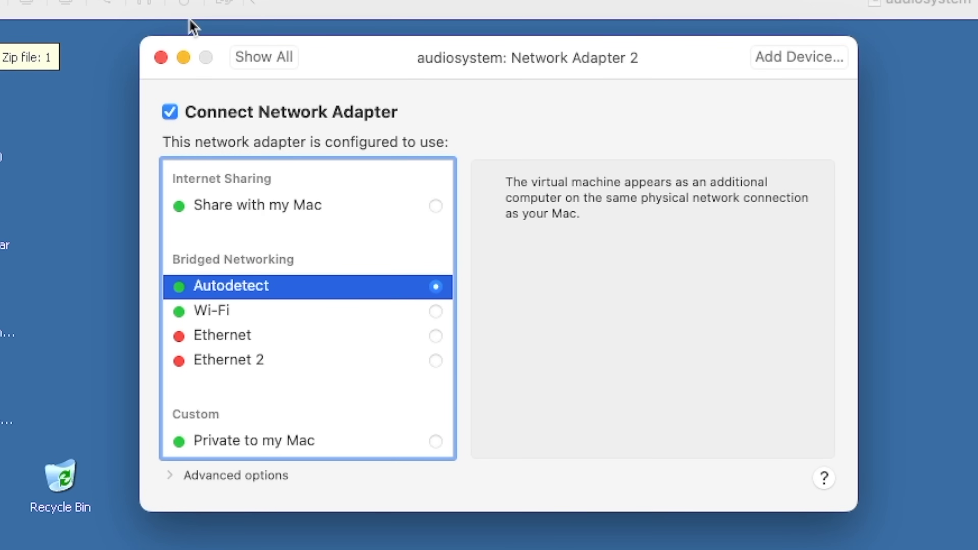
click(161, 57)
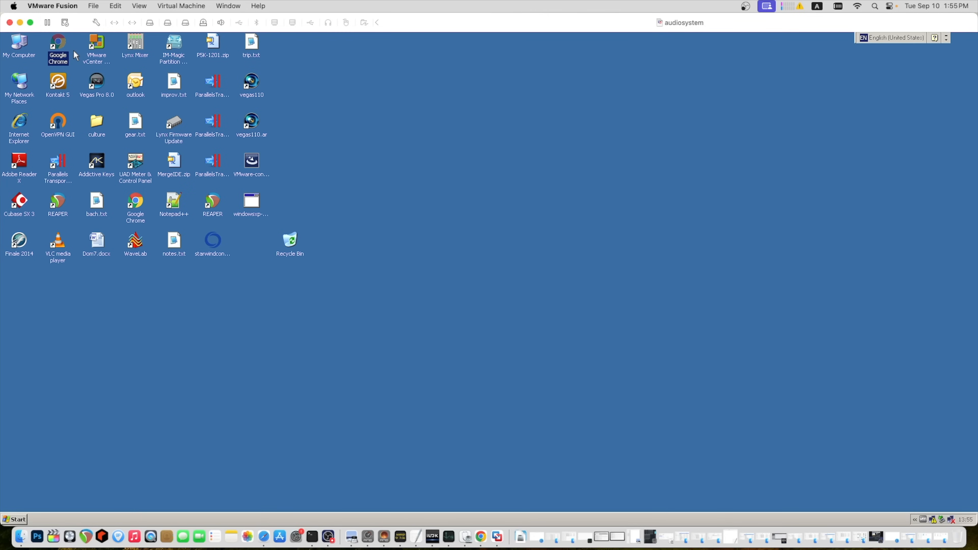
Confirm internet access by searching Google for 'test' in the guest's Chrome, then close Chrome.
double_click(60, 45)
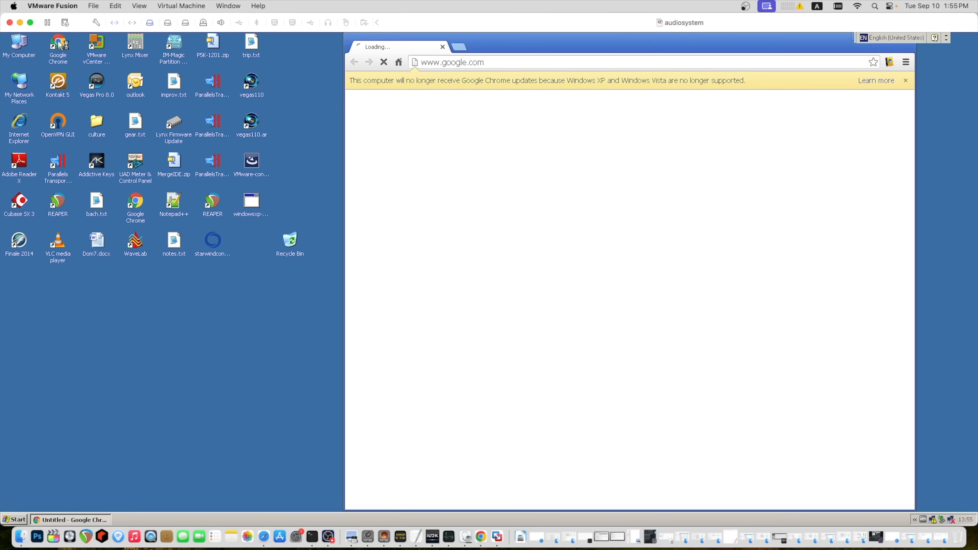
click(529, 198)
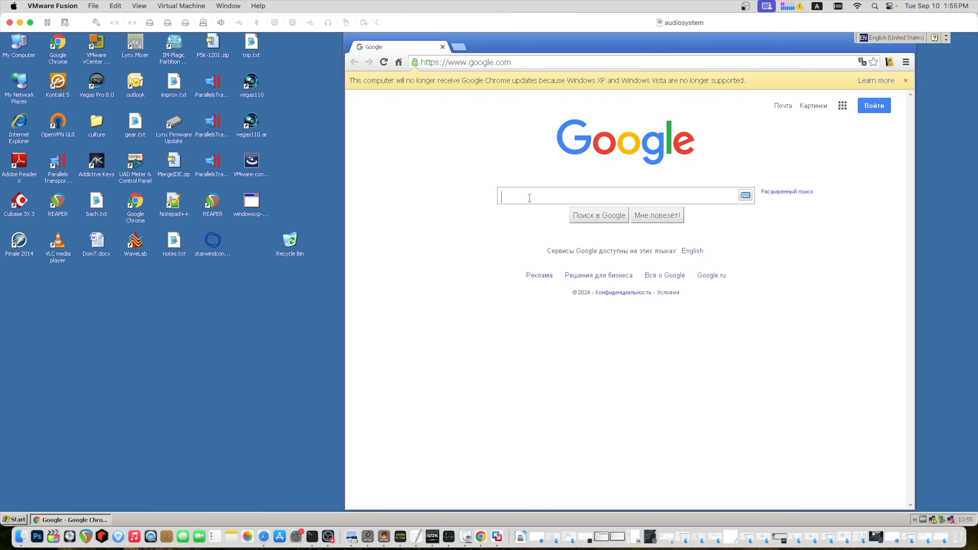
text(test)
key(Return)
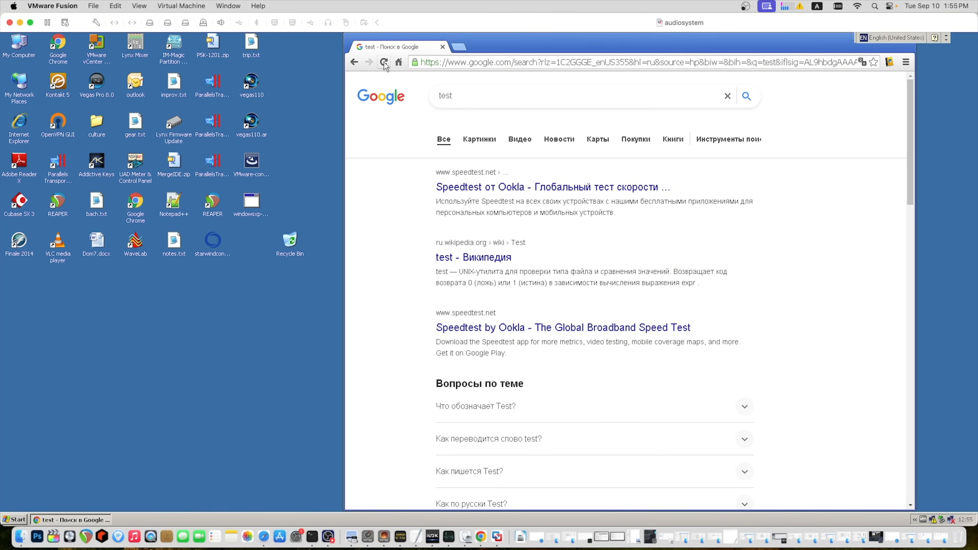
double_click(354, 43)
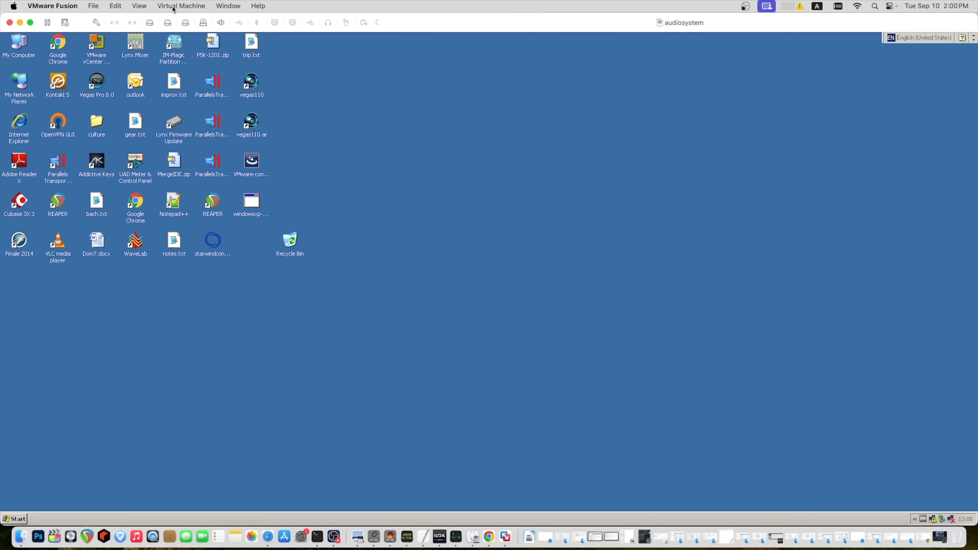
Shut down the Windows XP guest, force-ending the unresponsive Pwsave program.
click(172, 7)
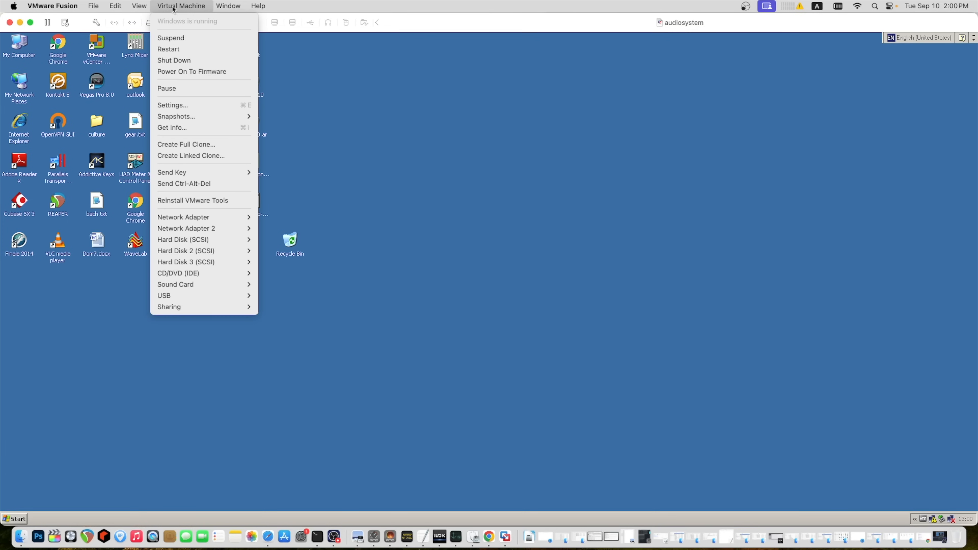
click(173, 60)
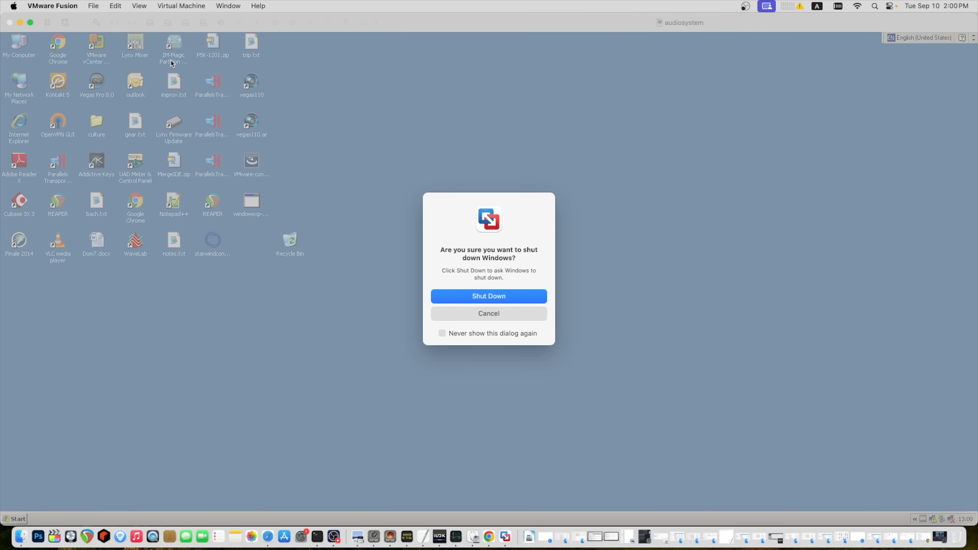
click(486, 298)
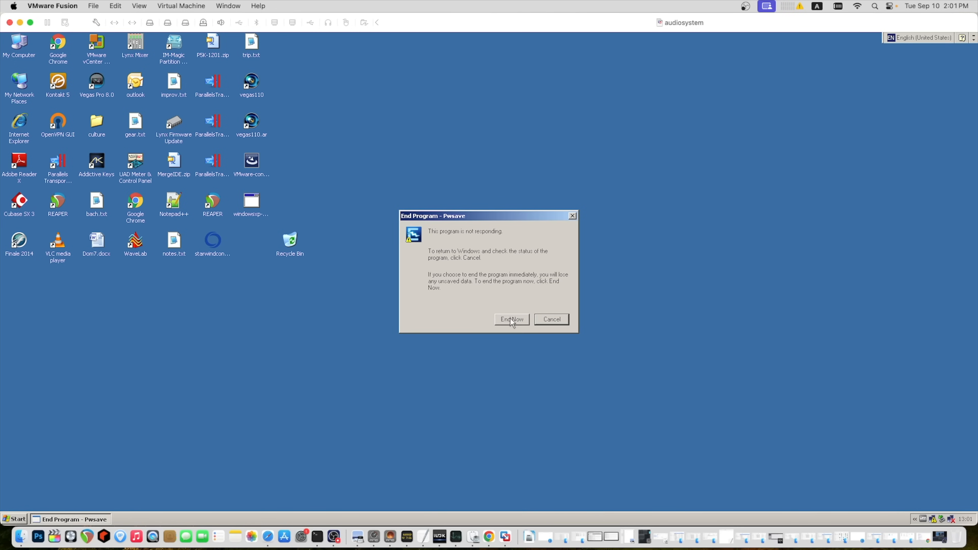
click(511, 320)
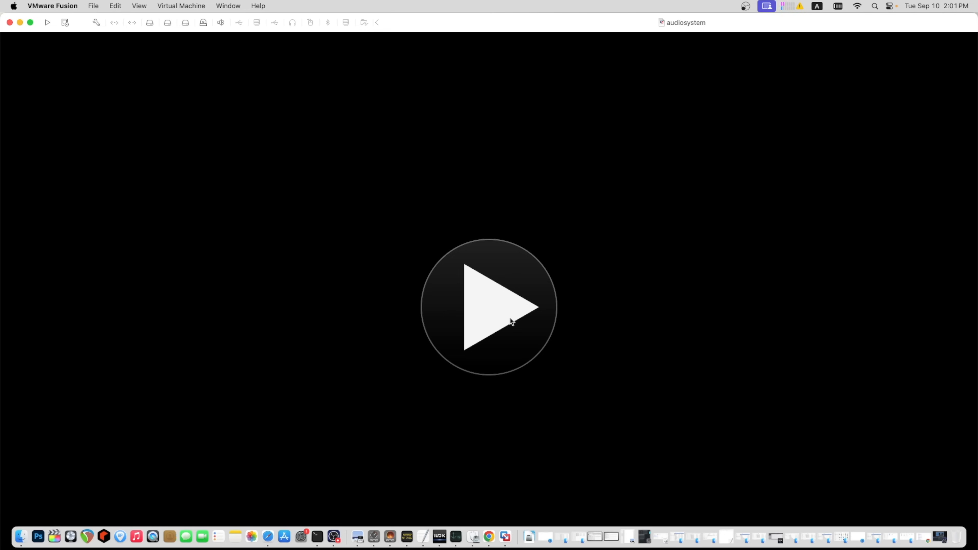
Turn on Shared Folders in the VM settings and share the Mac's Downloads folder read-write.
click(189, 11)
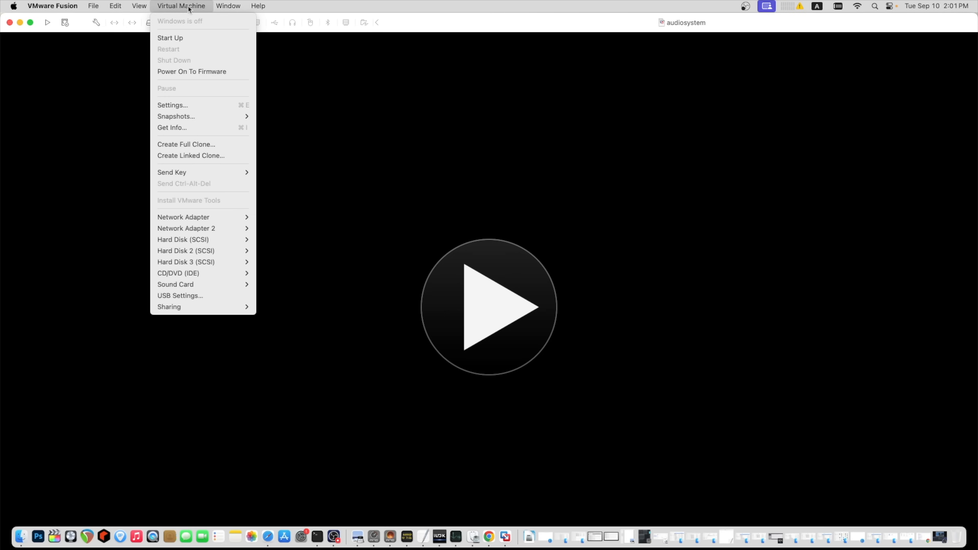
click(176, 107)
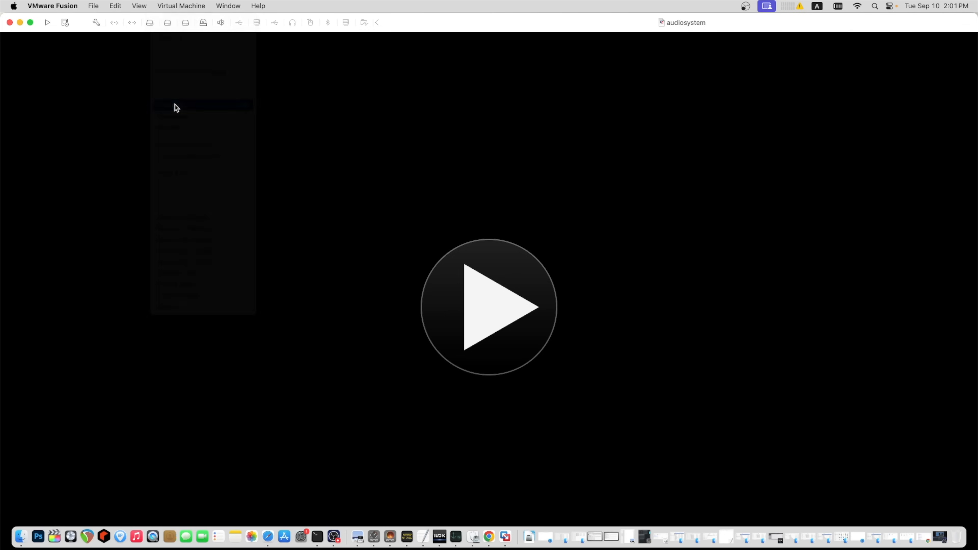
click(354, 85)
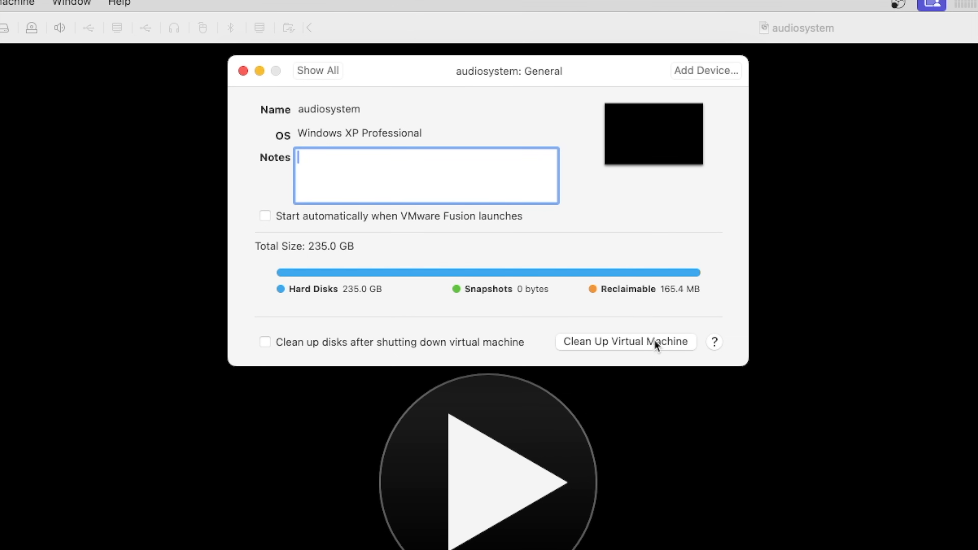
click(318, 70)
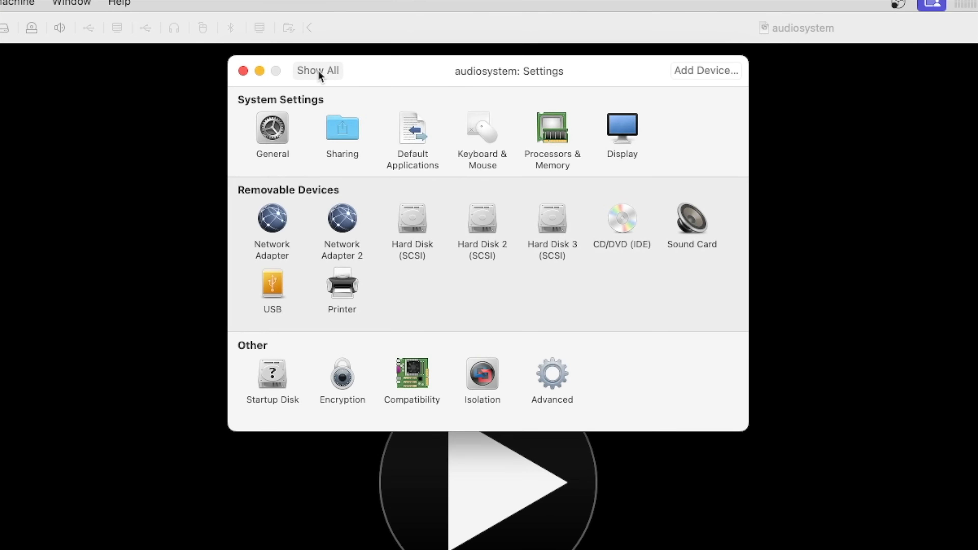
click(341, 124)
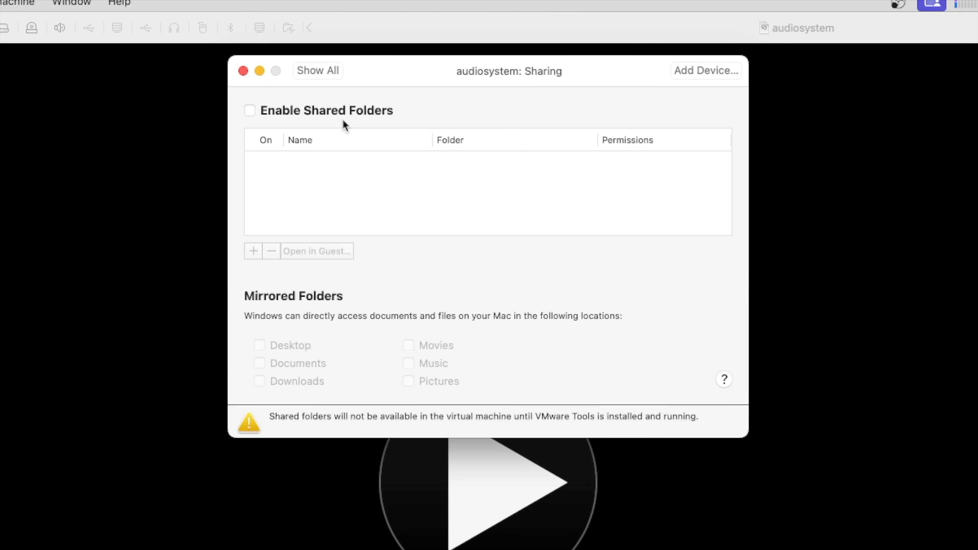
click(249, 111)
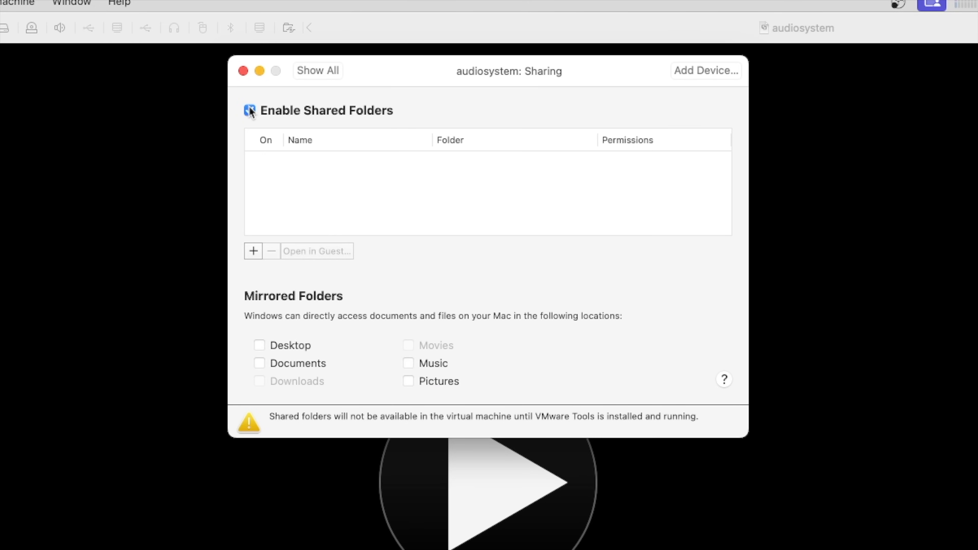
click(253, 251)
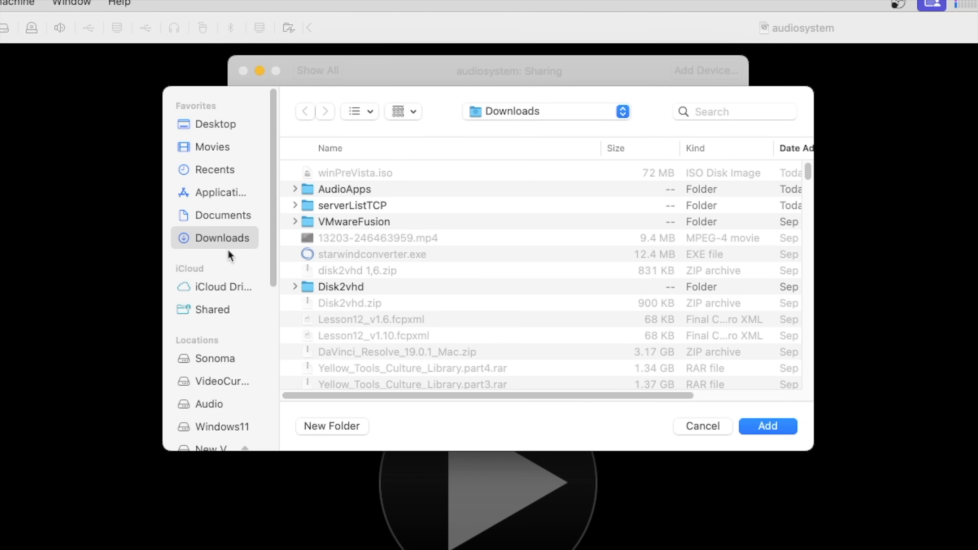
click(790, 426)
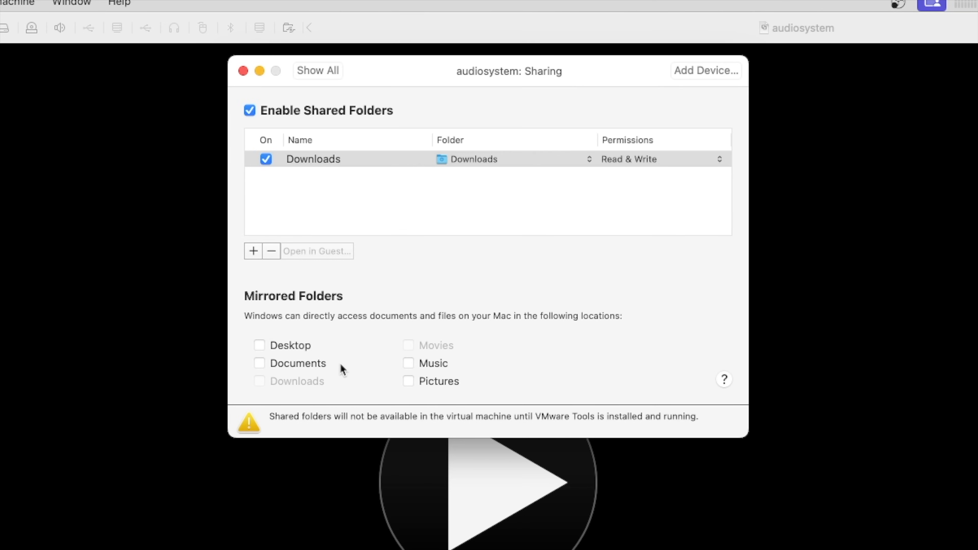
click(317, 72)
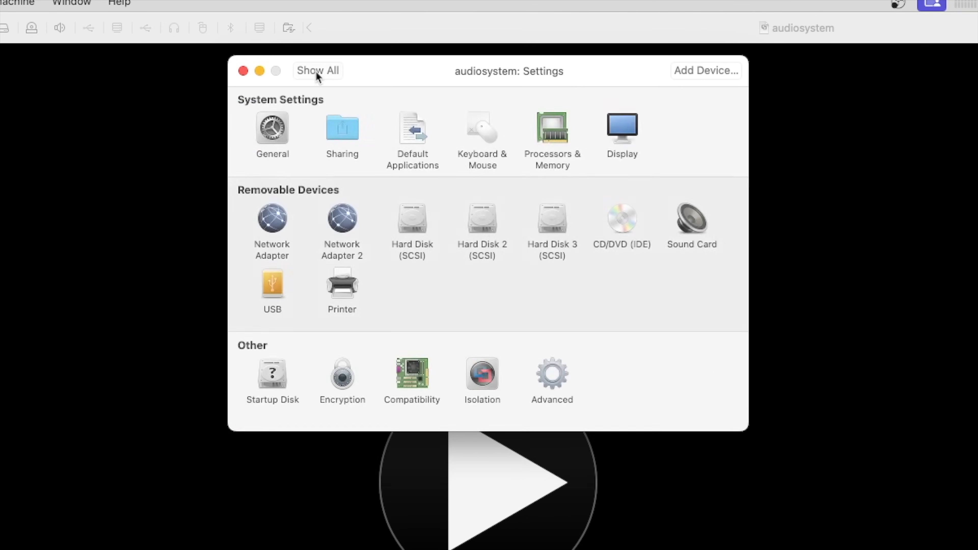
Keep 4 processor cores and raise the VM memory from 1904 to 4096 MB.
click(480, 131)
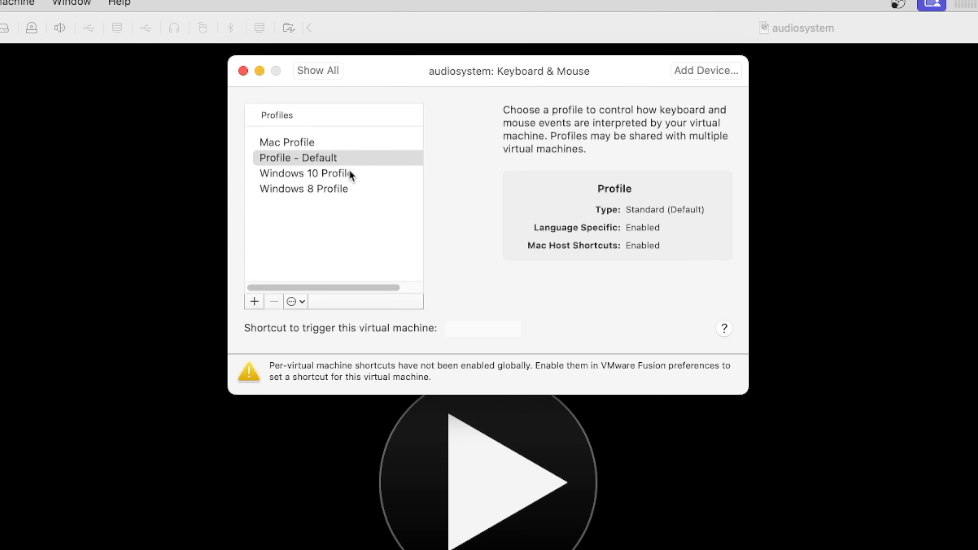
click(319, 69)
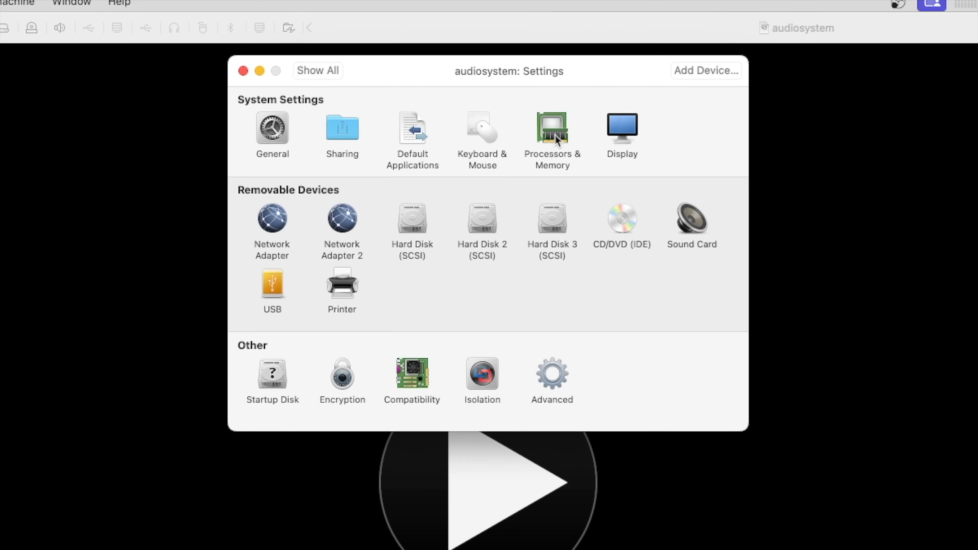
click(557, 136)
click(401, 145)
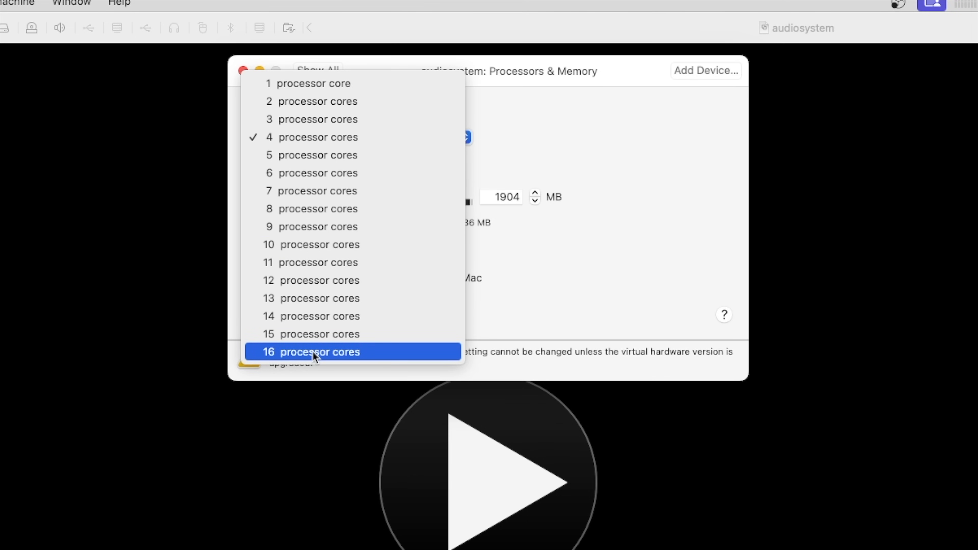
click(583, 155)
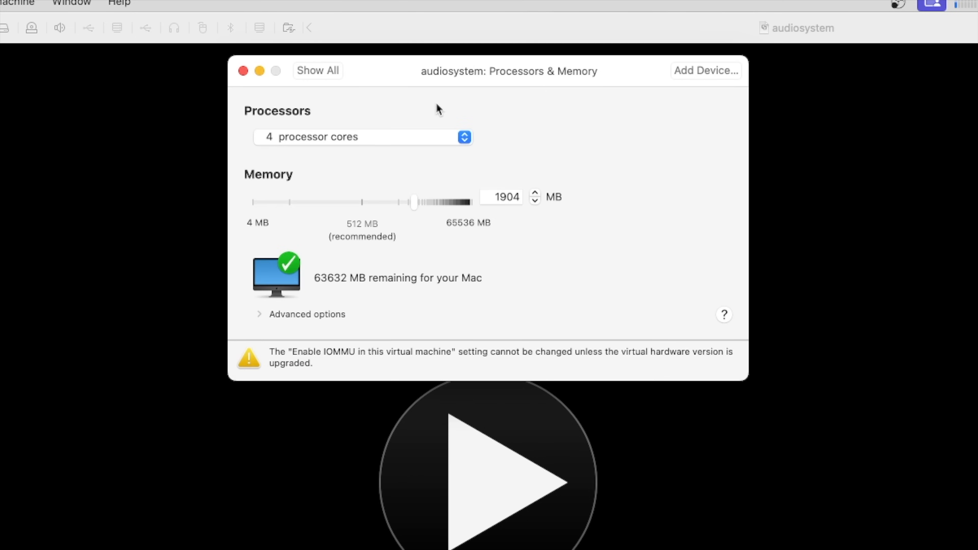
click(366, 145)
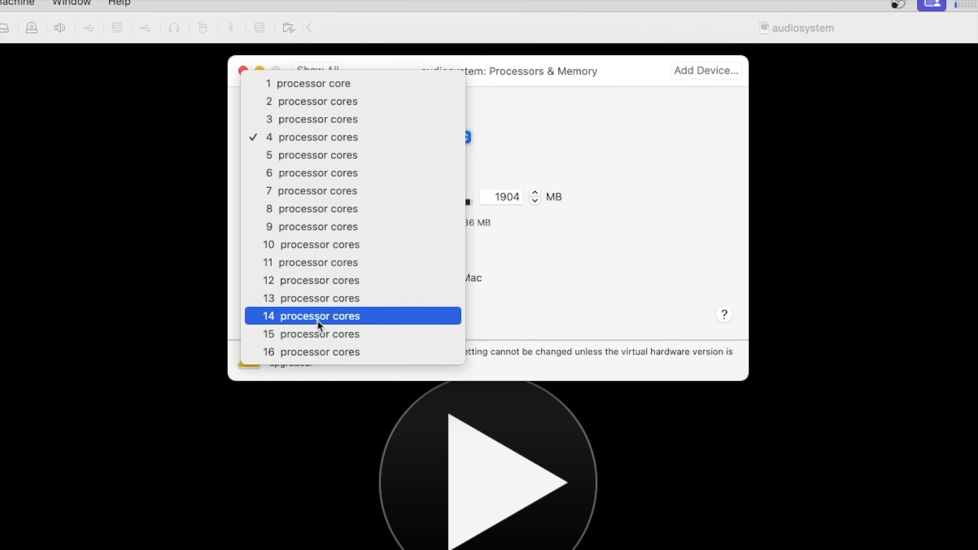
click(578, 154)
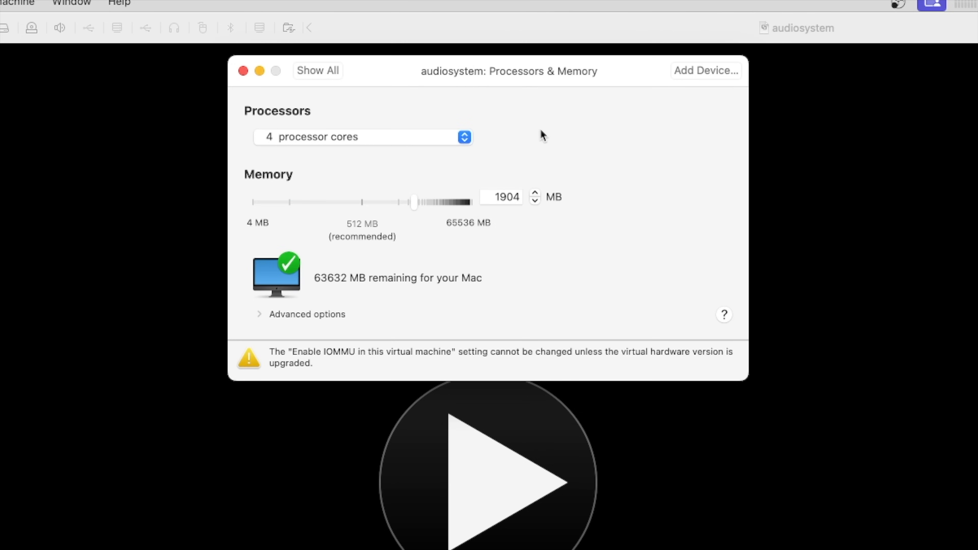
drag(413, 202, 425, 201)
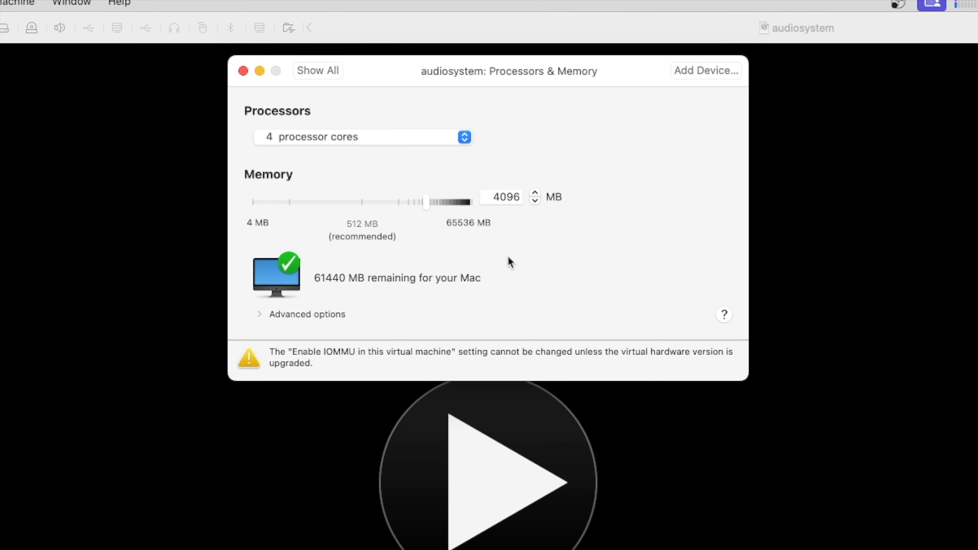
click(322, 71)
click(609, 125)
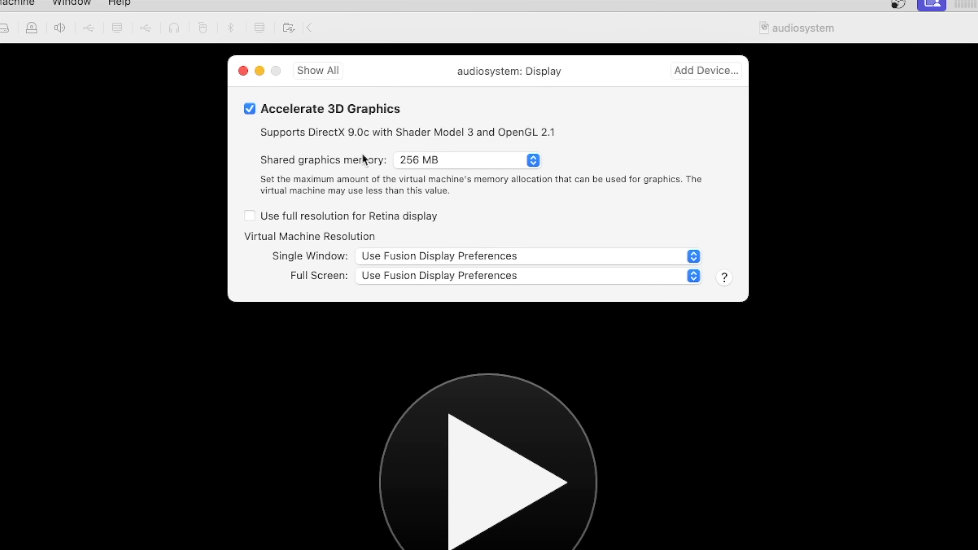
Review the Display pane (graphics memory stays 256 MB) and both network adapter panes without changes.
click(427, 158)
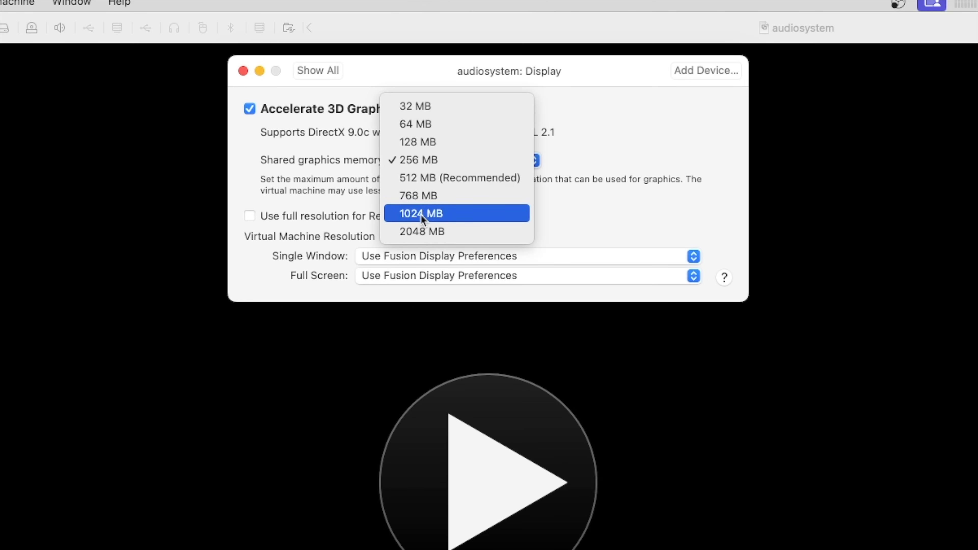
click(615, 153)
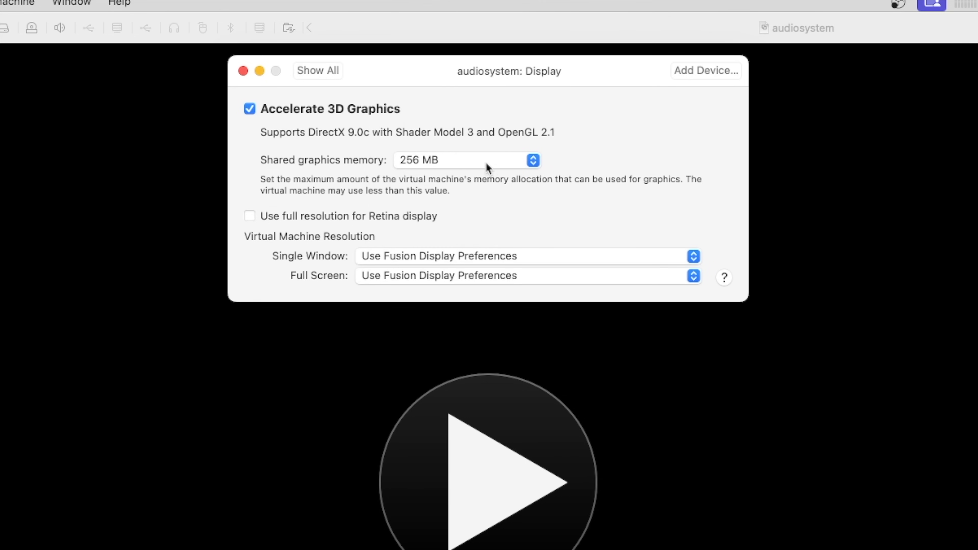
click(324, 68)
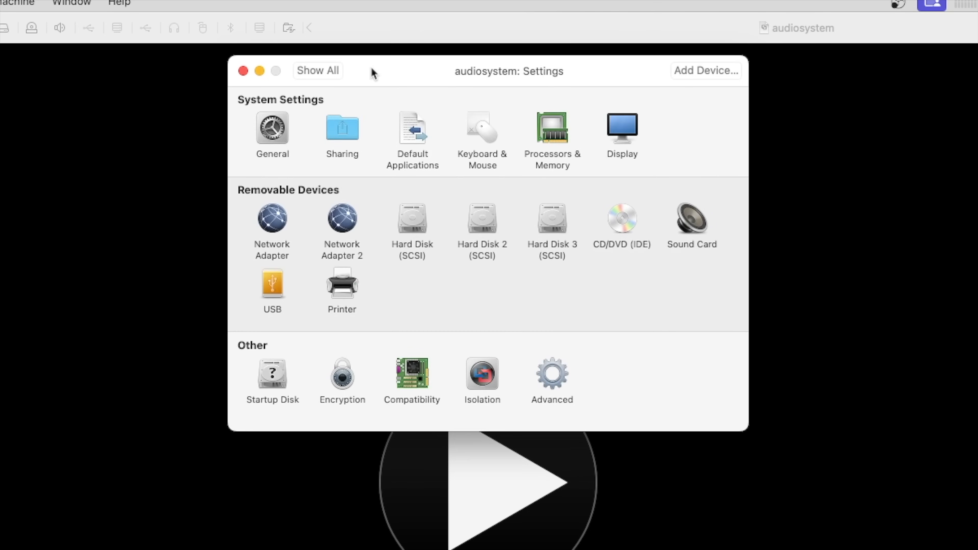
click(271, 223)
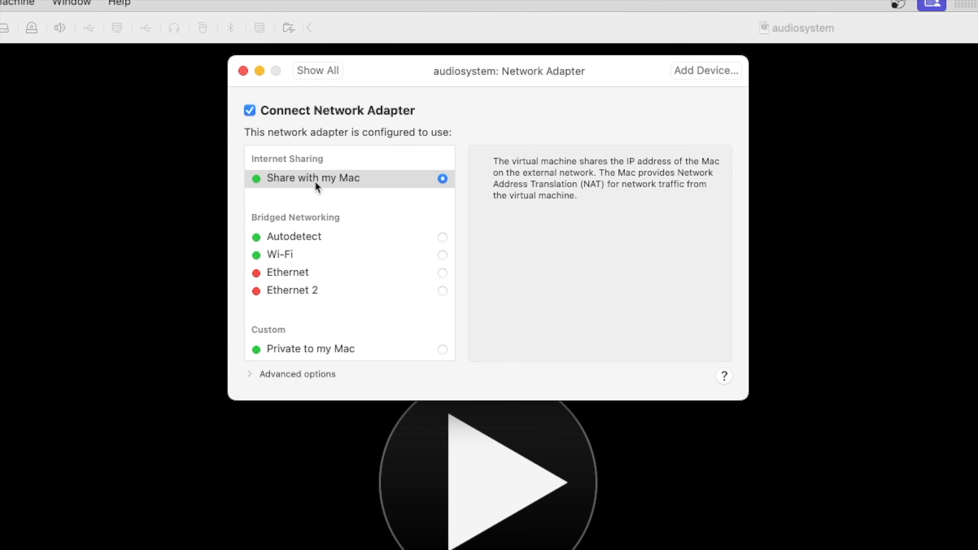
click(318, 72)
click(341, 222)
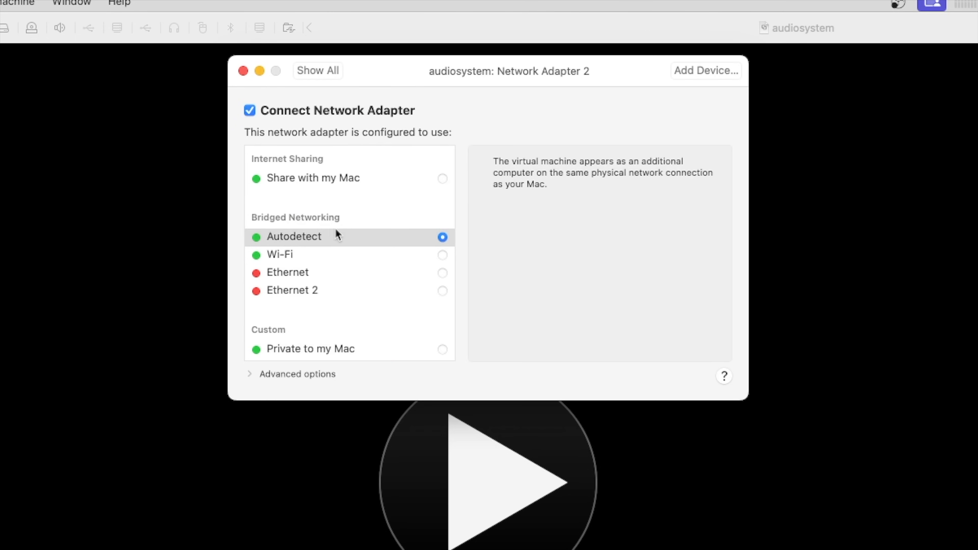
click(323, 77)
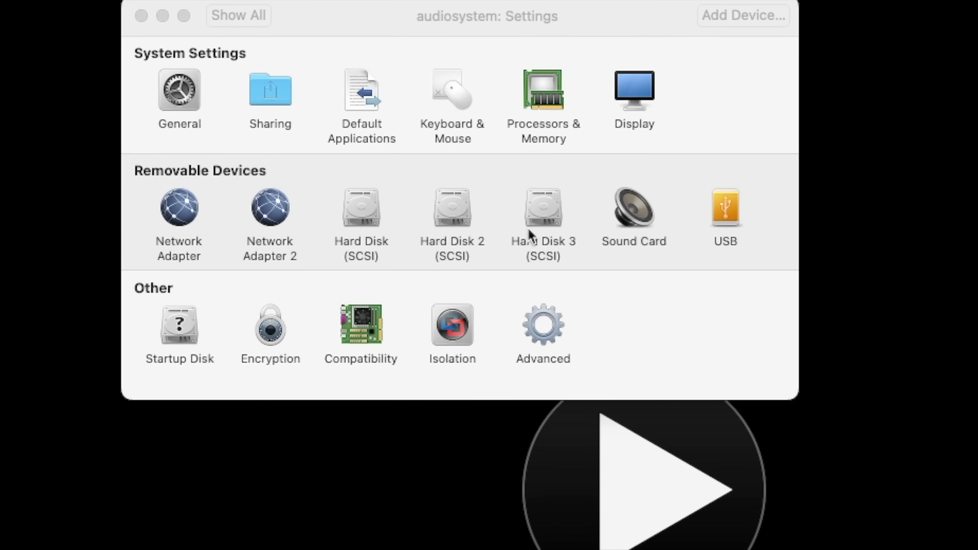
From the hard disk settings, add a new hard disk to the audiosystem VM.
click(360, 212)
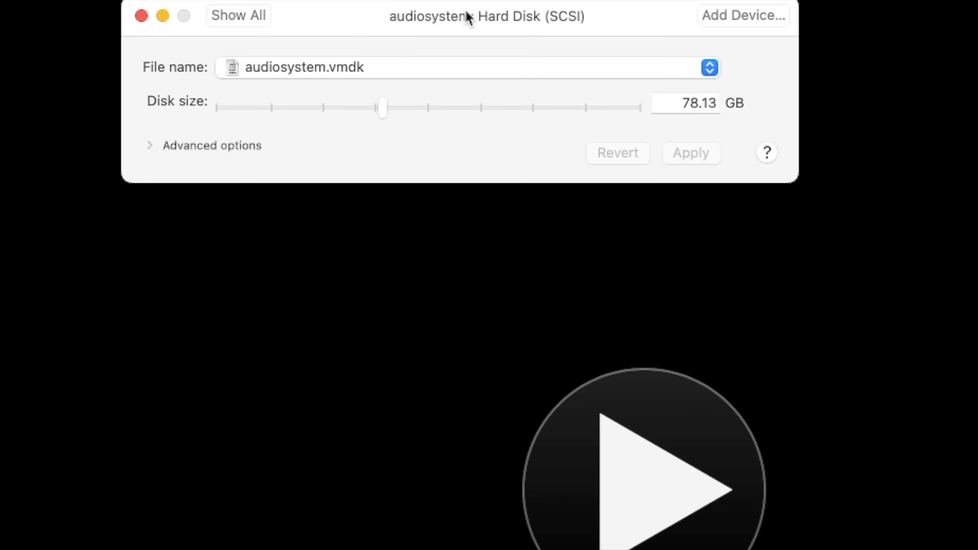
click(740, 18)
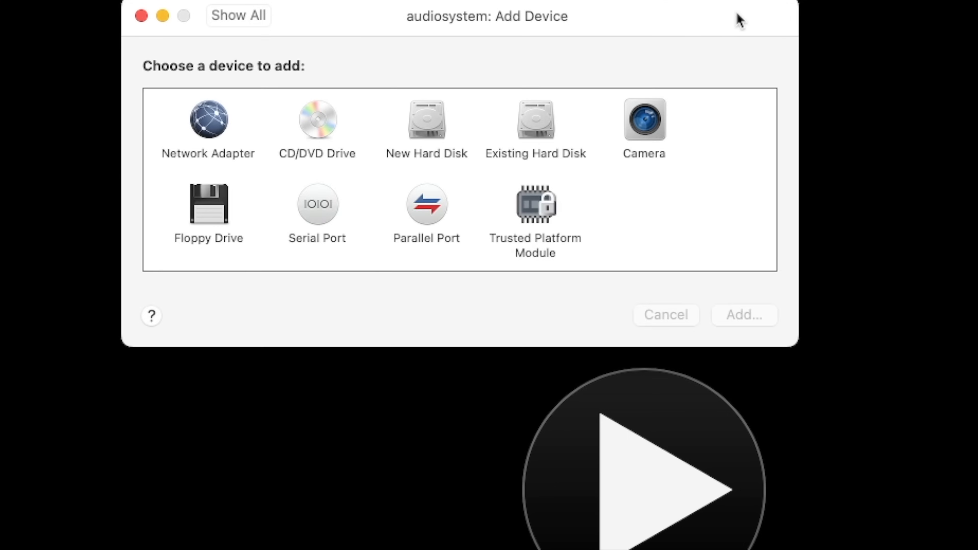
click(428, 124)
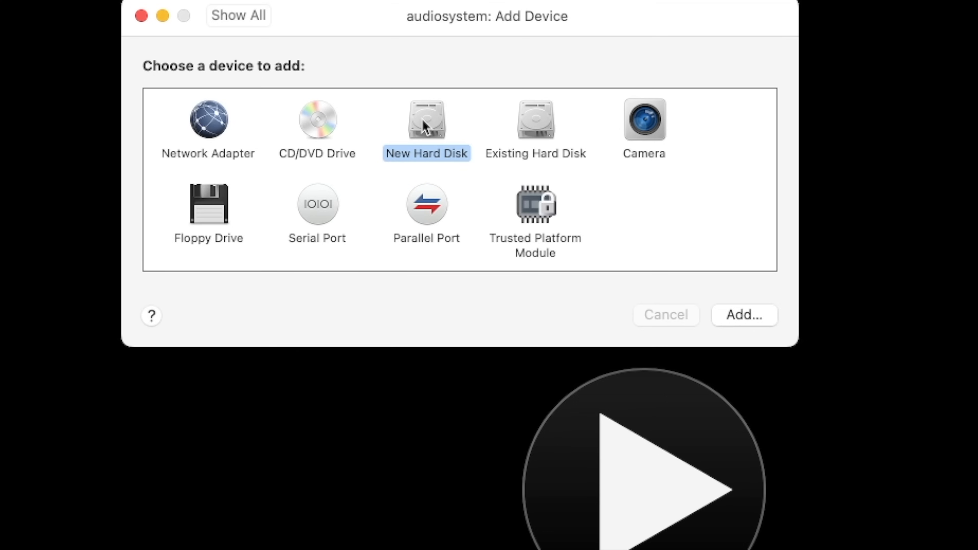
click(742, 315)
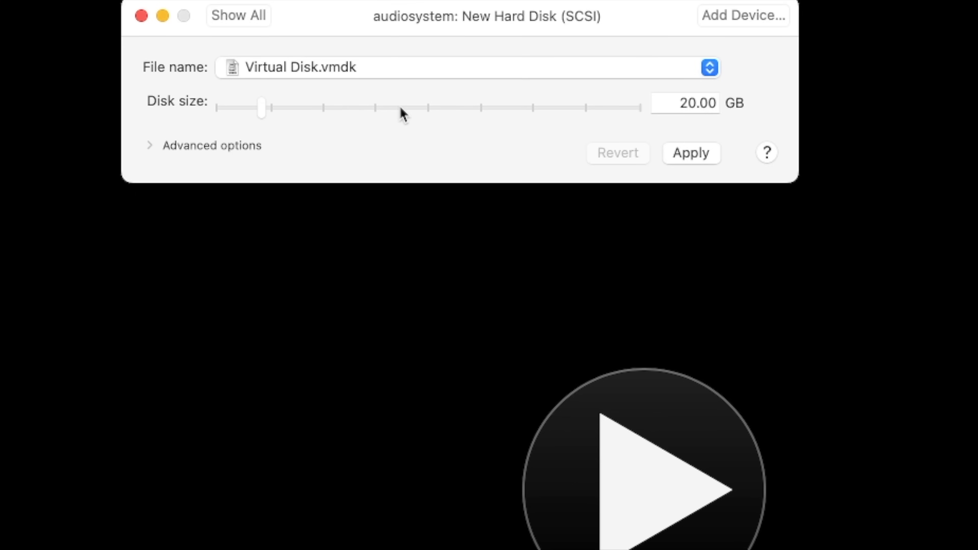
Start attaching an existing hard disk through Add Device.
click(723, 22)
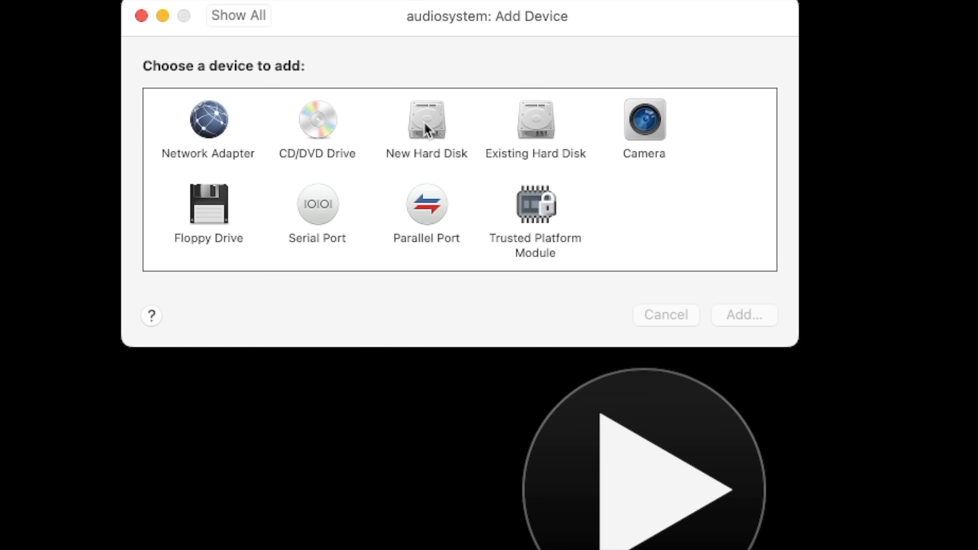
click(538, 125)
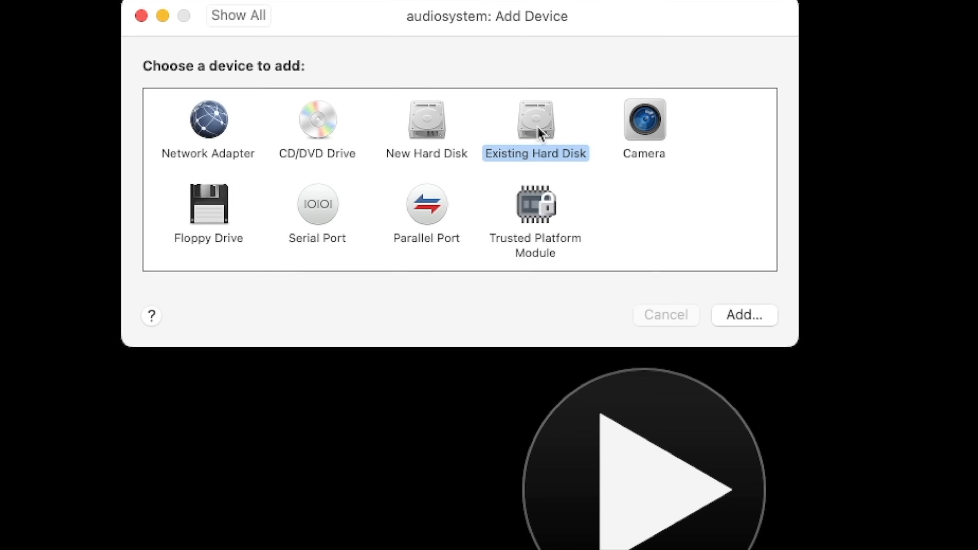
click(743, 317)
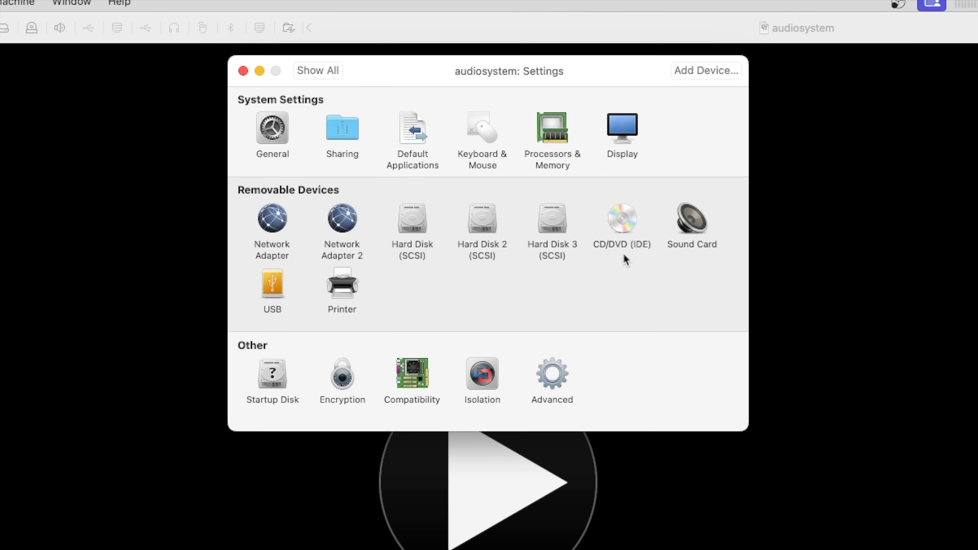
Remove the CD/DVD (IDE) drive via its advanced options and confirm.
click(623, 227)
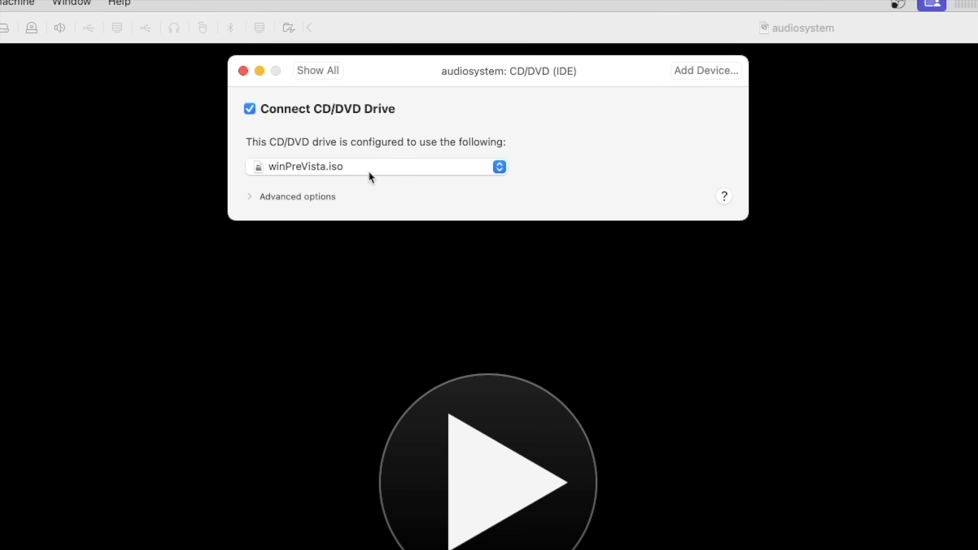
click(250, 195)
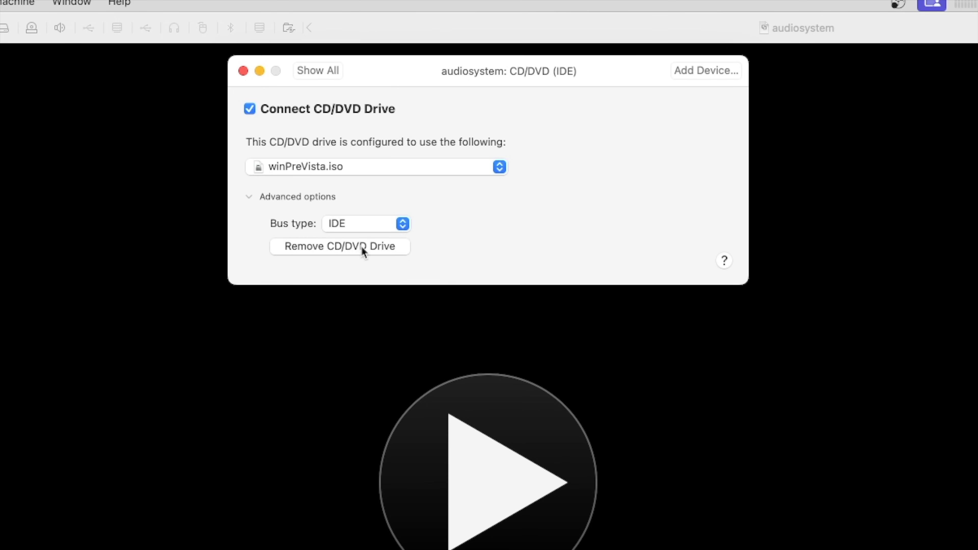
click(339, 247)
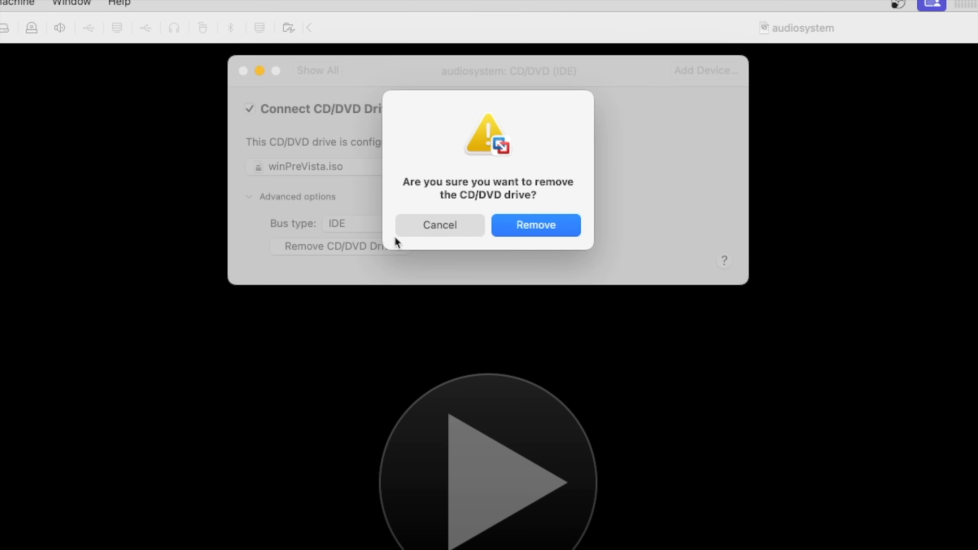
key(Return)
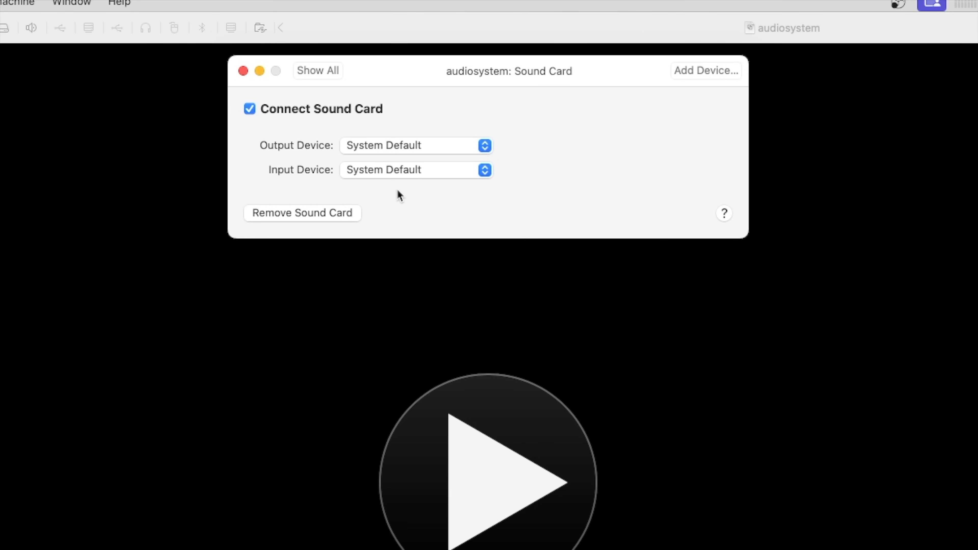
click(301, 71)
Check USB settings, remove the discontinued printer port, then view Startup Disk options.
click(690, 220)
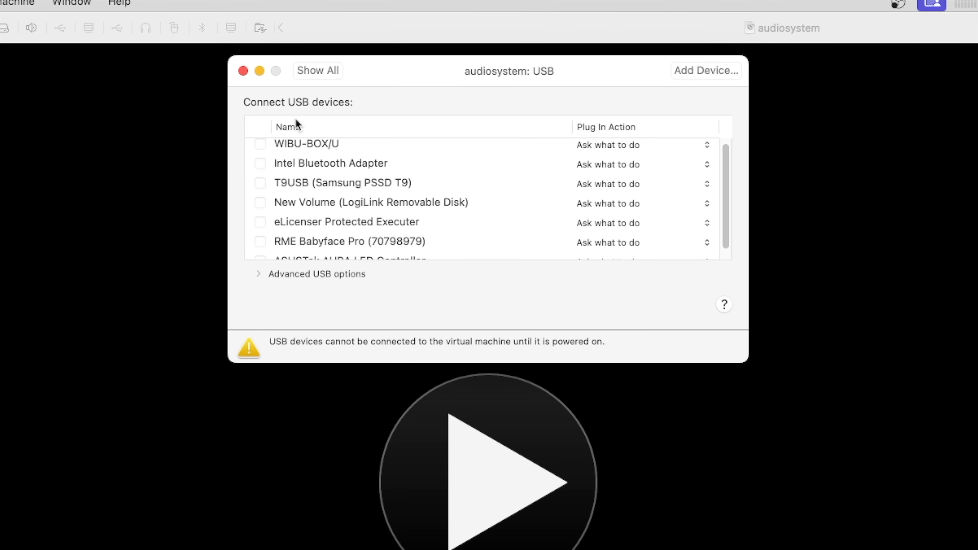
click(318, 70)
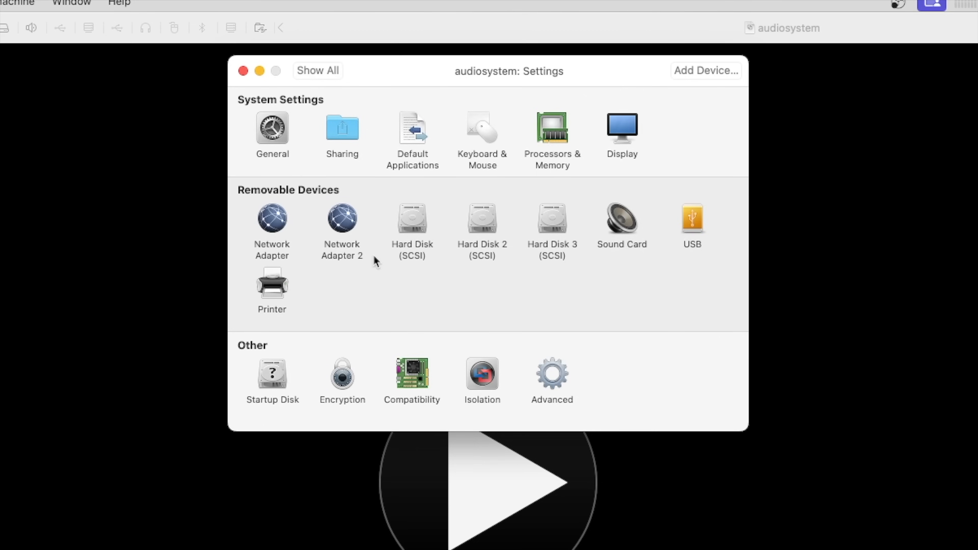
click(270, 285)
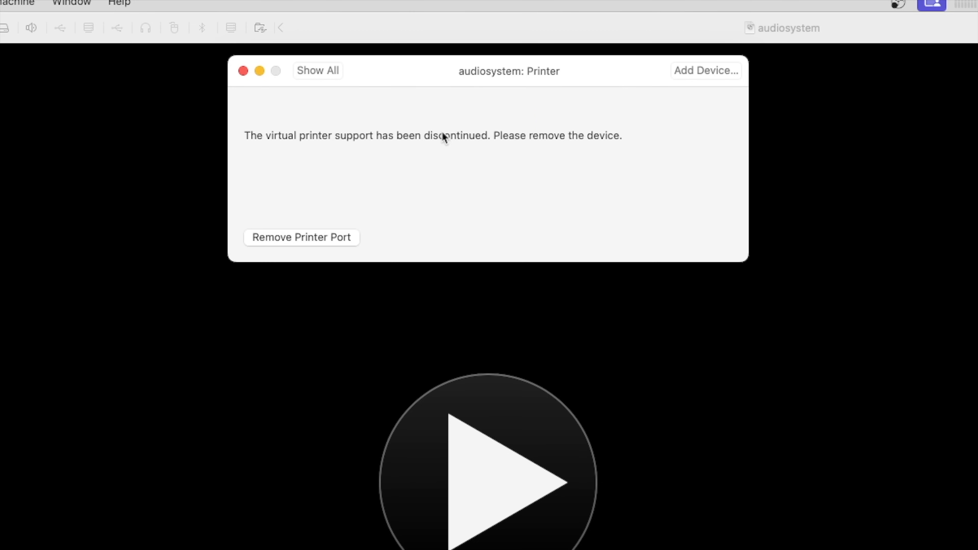
click(312, 238)
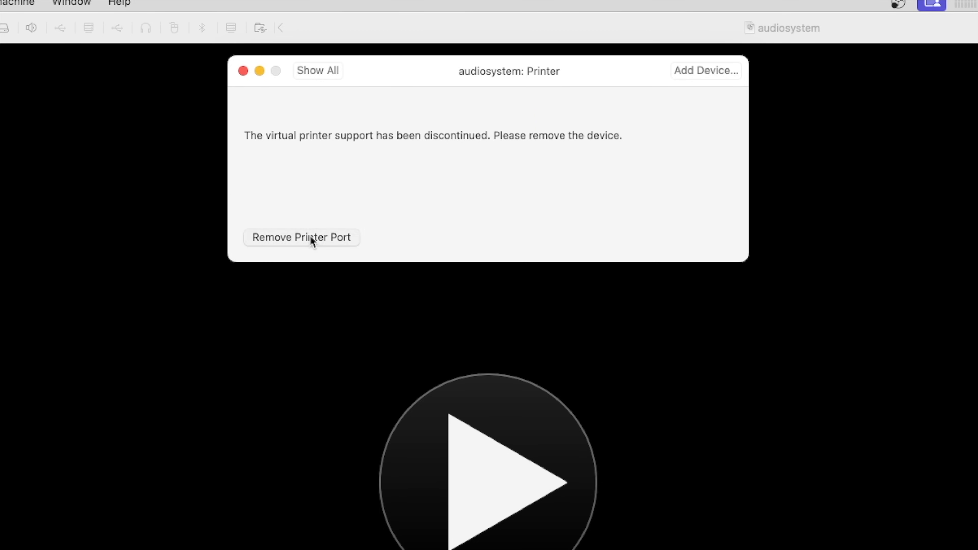
click(537, 266)
click(275, 309)
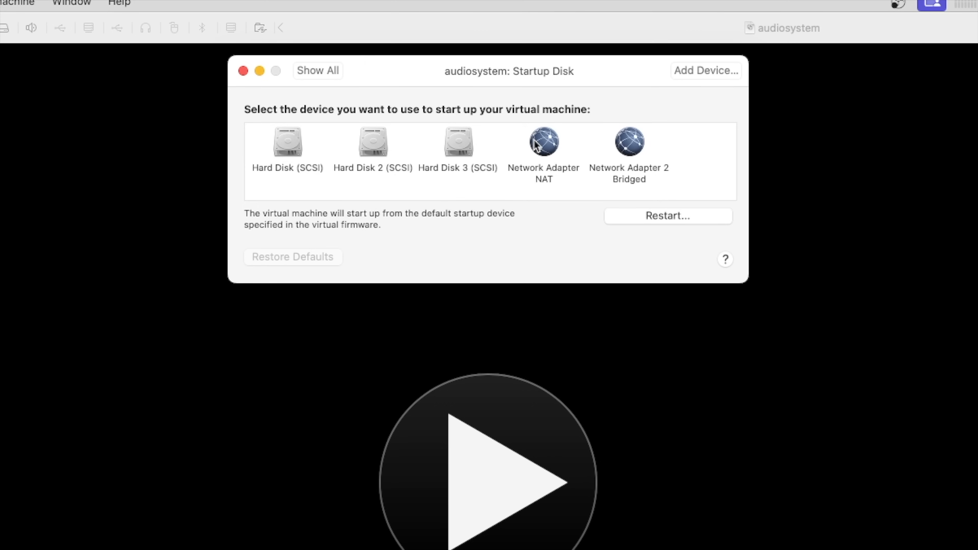
Check Encryption, then upgrade the VM's compatibility to hardware version 21.
click(312, 70)
click(332, 301)
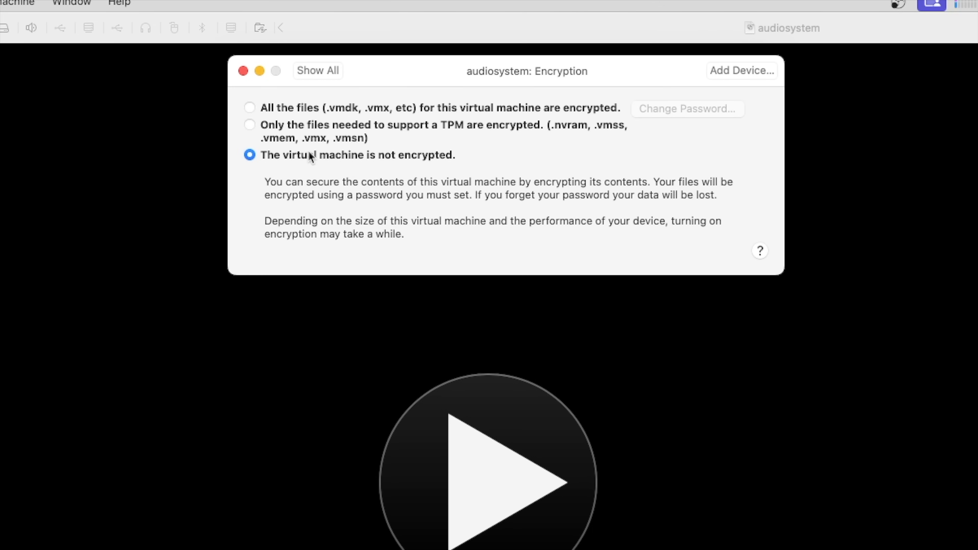
click(317, 69)
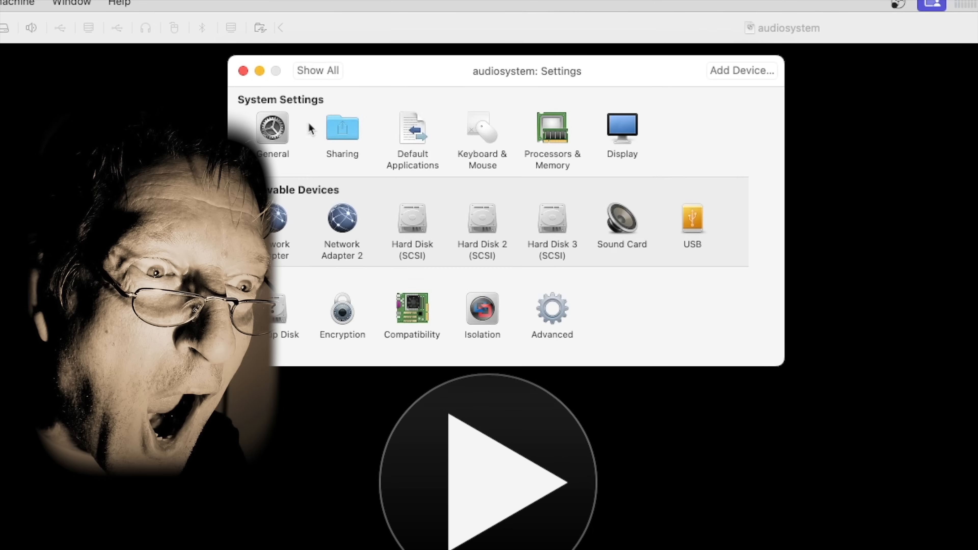
click(413, 311)
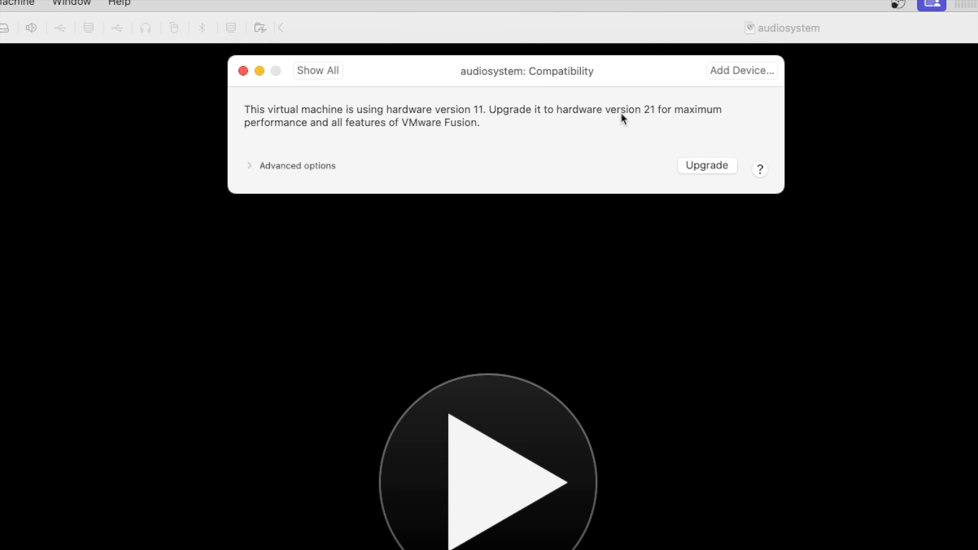
click(701, 165)
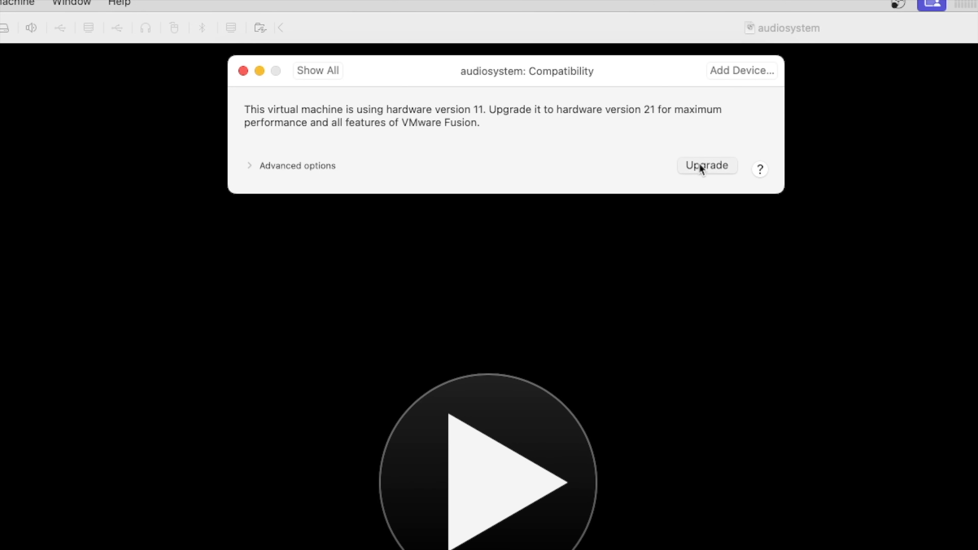
click(319, 73)
Review Isolation (drag-and-drop and copy-paste stay on) and enable Disable Side Channel Mitigations in Advanced.
click(490, 308)
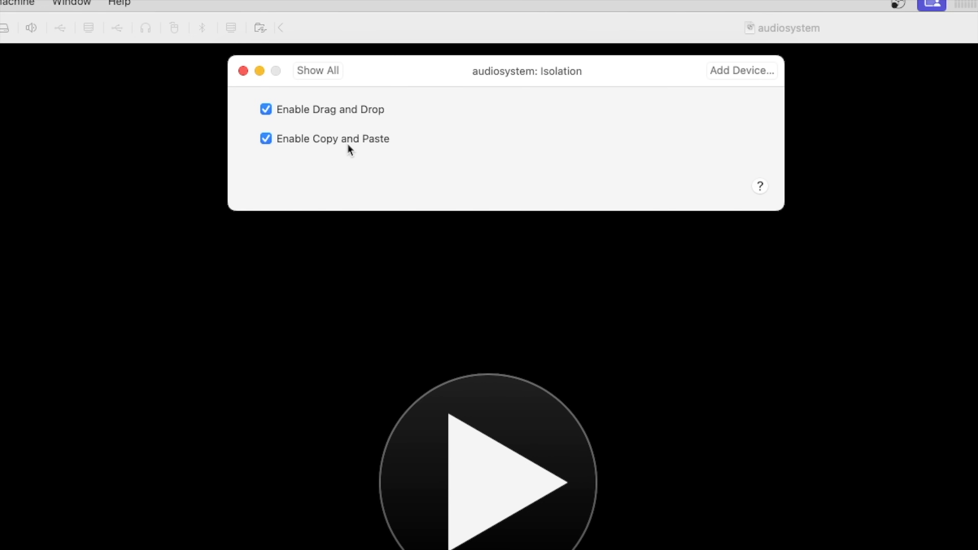
click(315, 70)
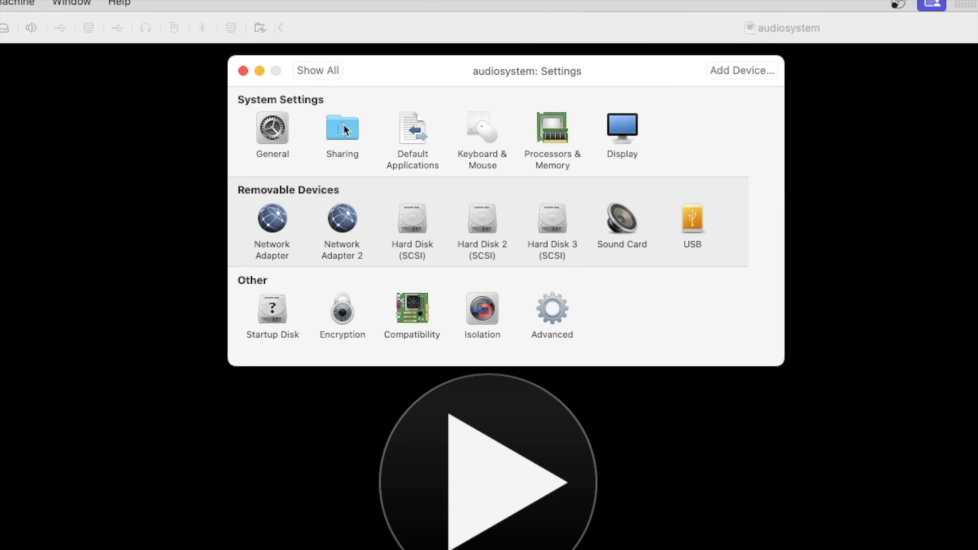
click(554, 310)
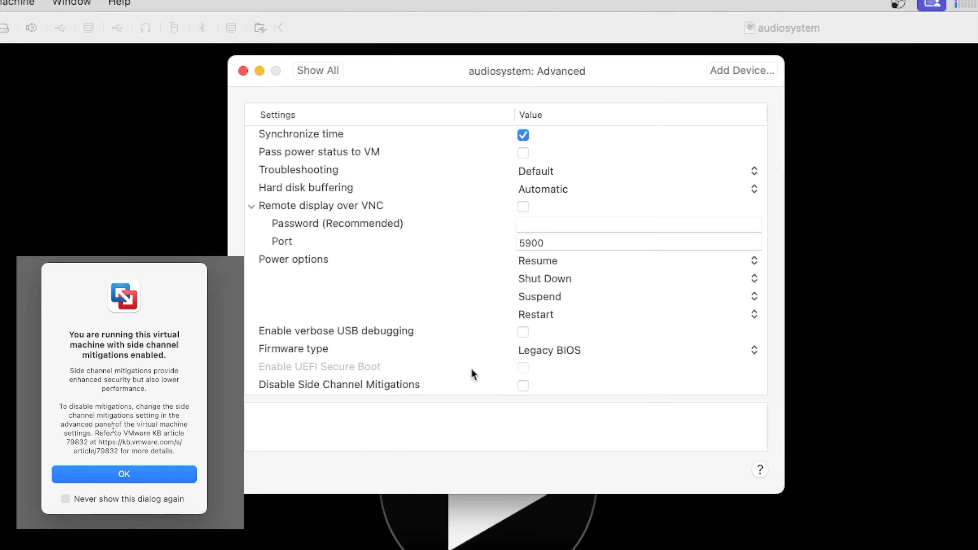
click(523, 385)
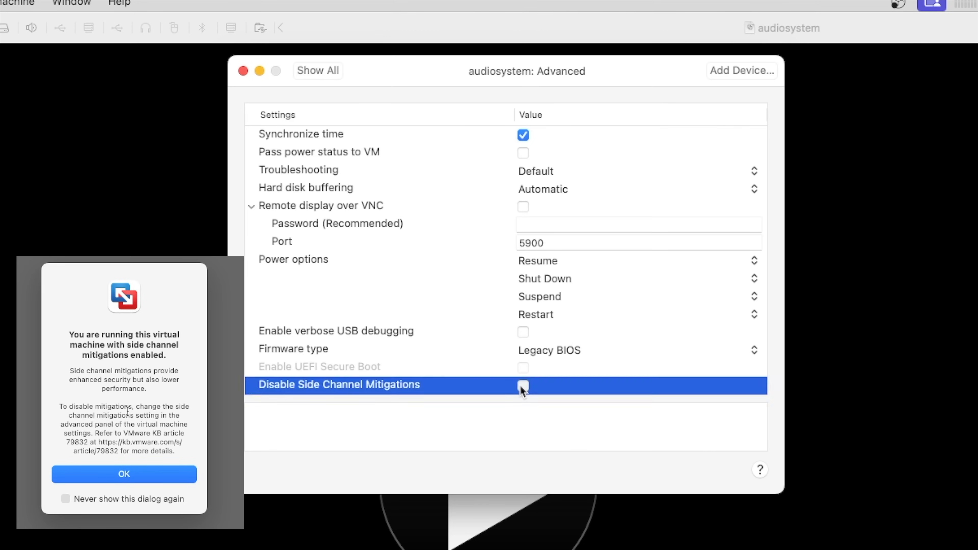
click(331, 54)
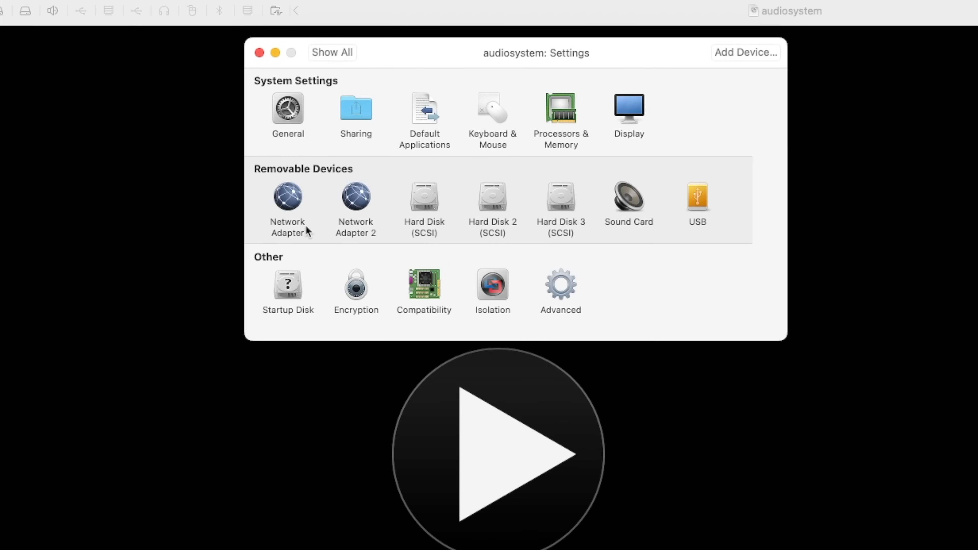
click(565, 112)
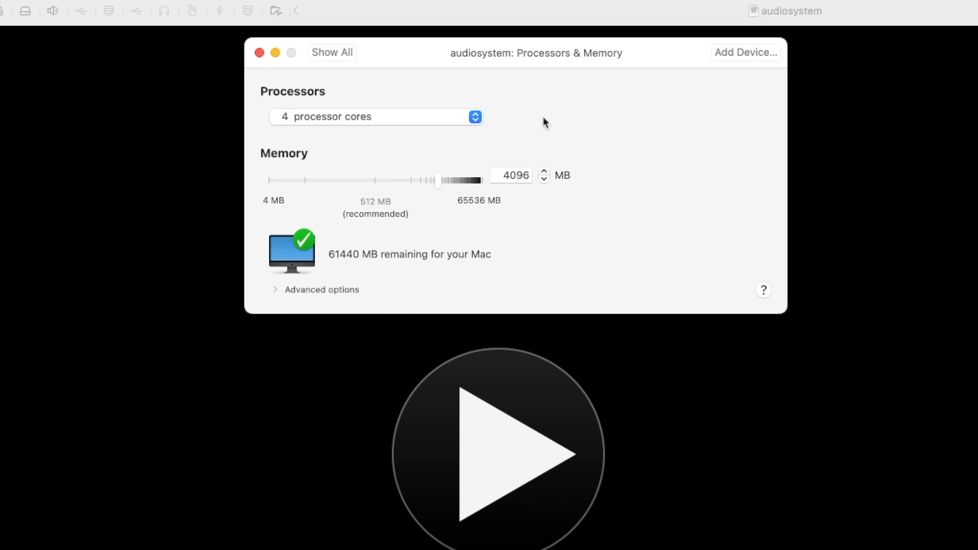
click(402, 120)
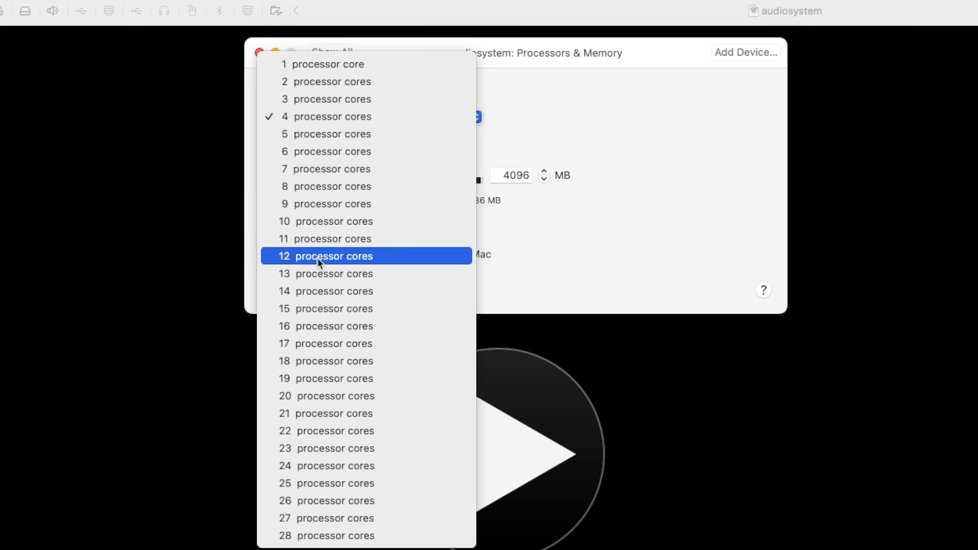
click(519, 212)
click(336, 52)
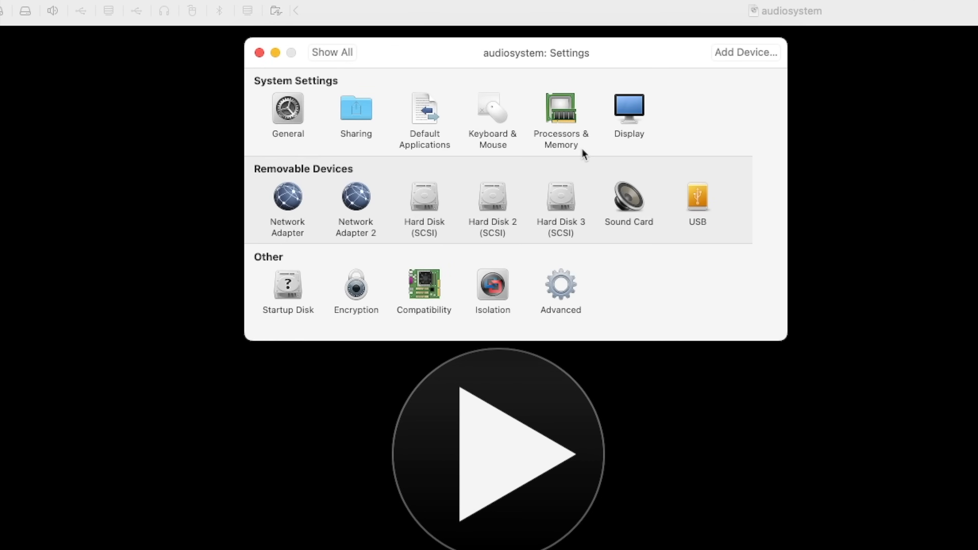
Set shared graphics memory to 8192 MB (Recommended), close Settings and start the XP VM.
click(624, 110)
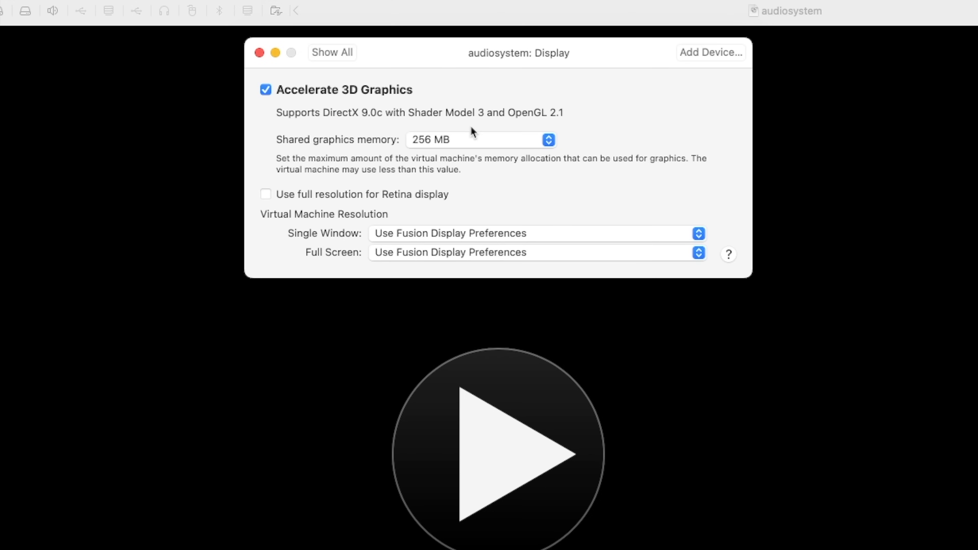
click(464, 139)
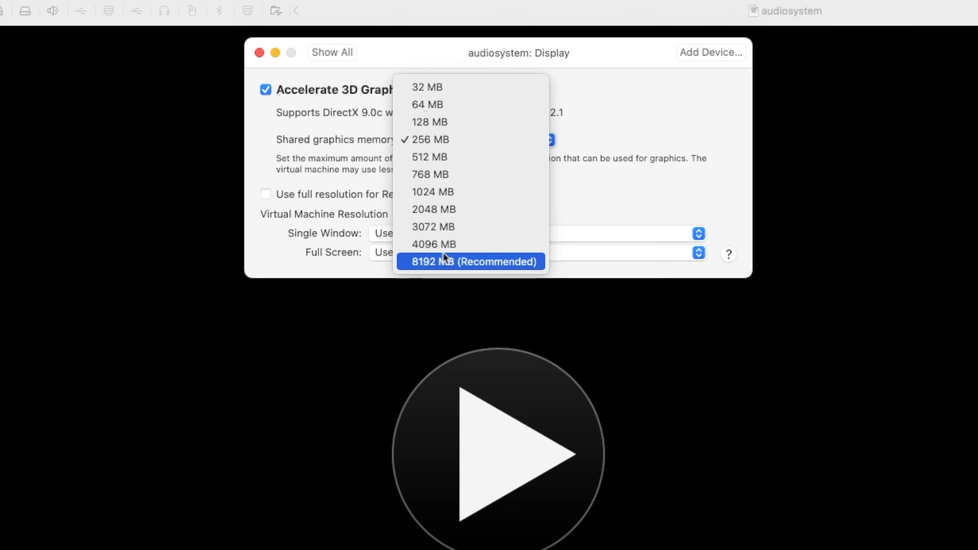
click(429, 262)
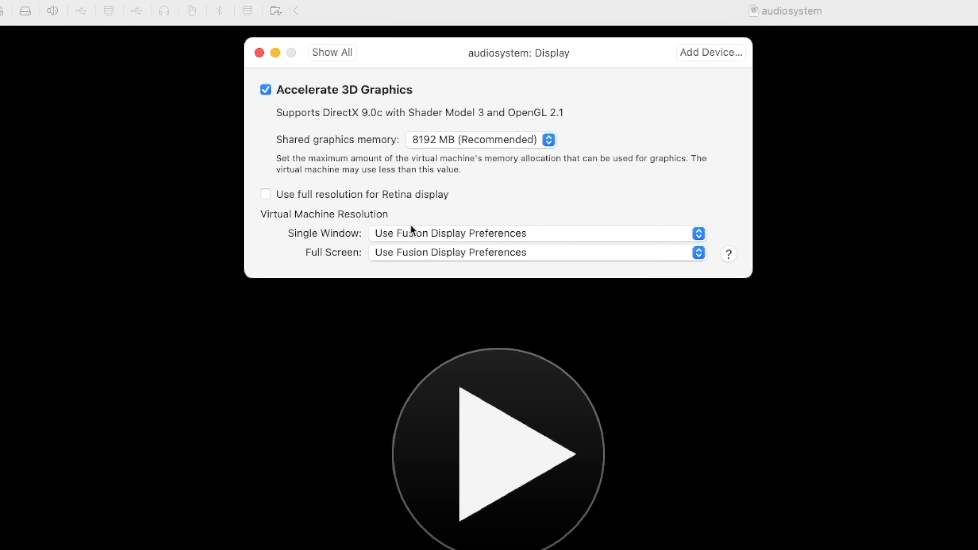
click(333, 52)
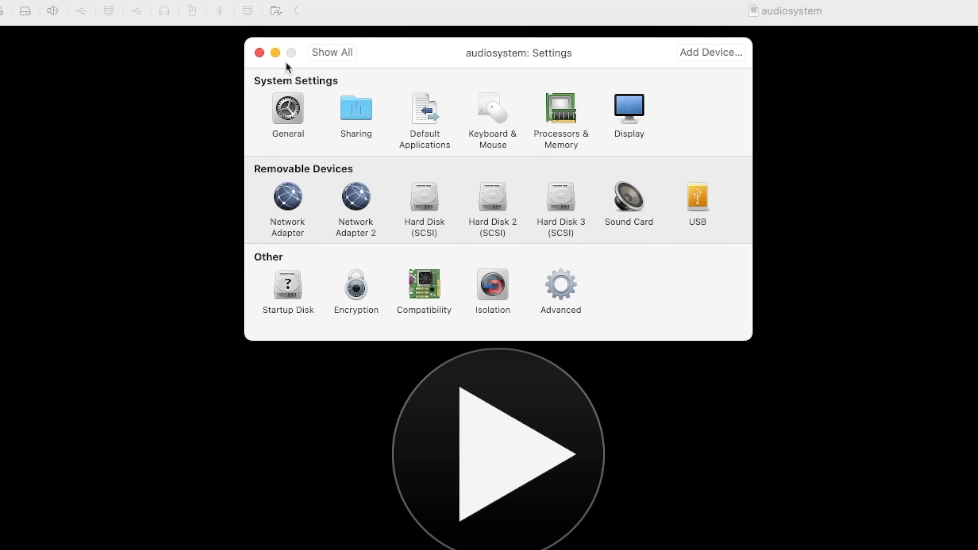
click(262, 54)
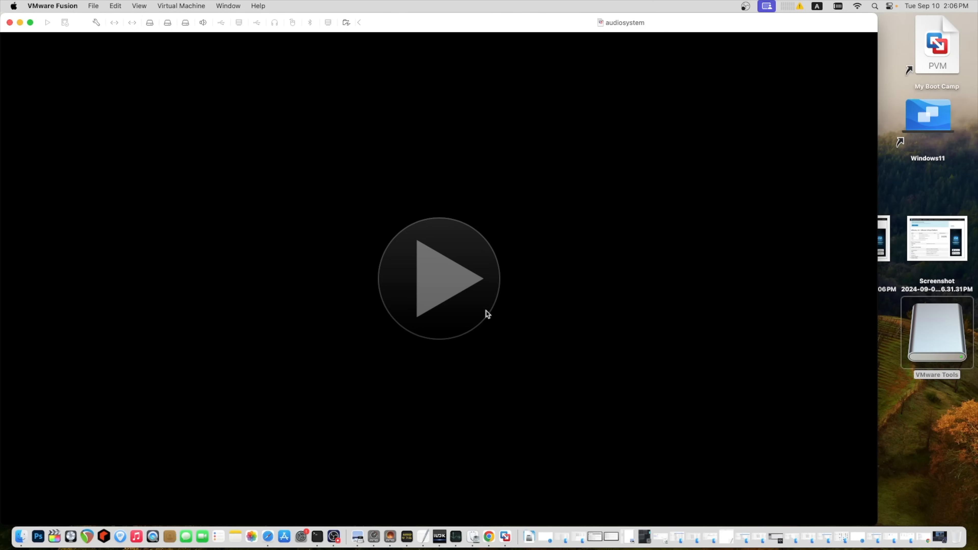
click(486, 310)
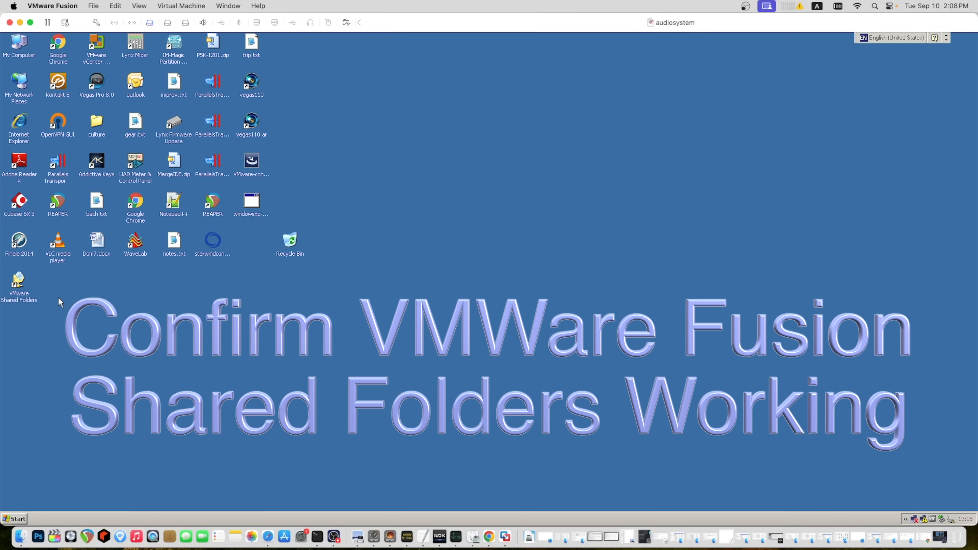
Open VMware Shared Folders and the host's Downloads share in XP, then open My Computer.
click(19, 280)
double_click(20, 281)
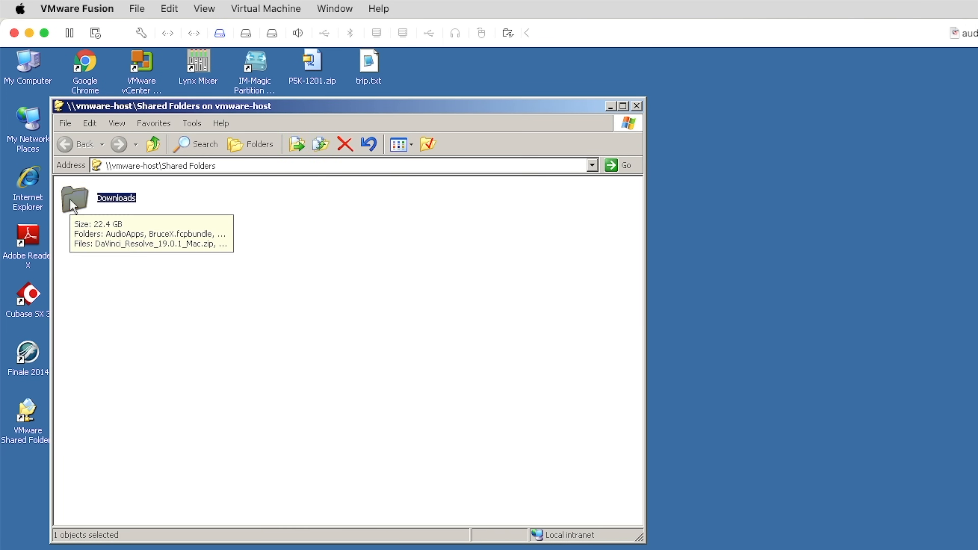
double_click(73, 206)
double_click(135, 164)
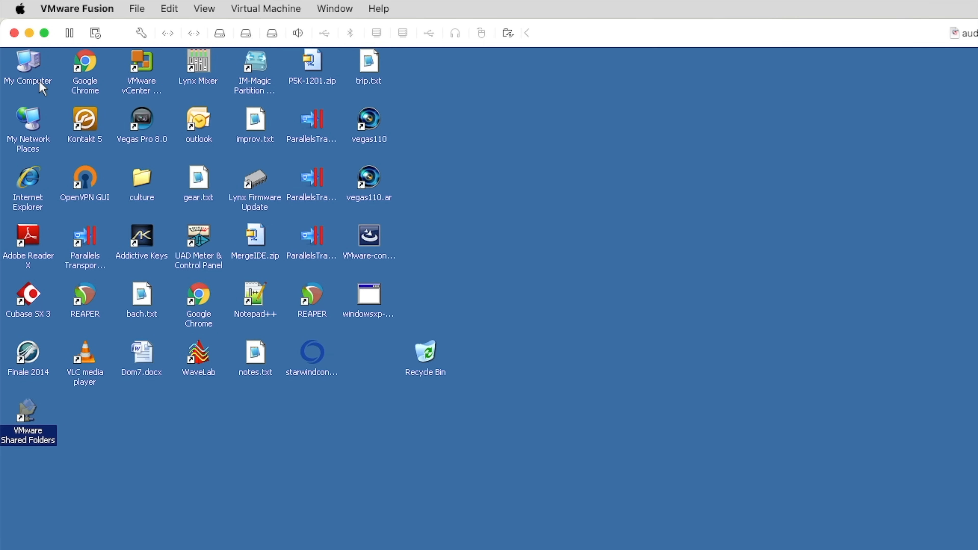
double_click(41, 85)
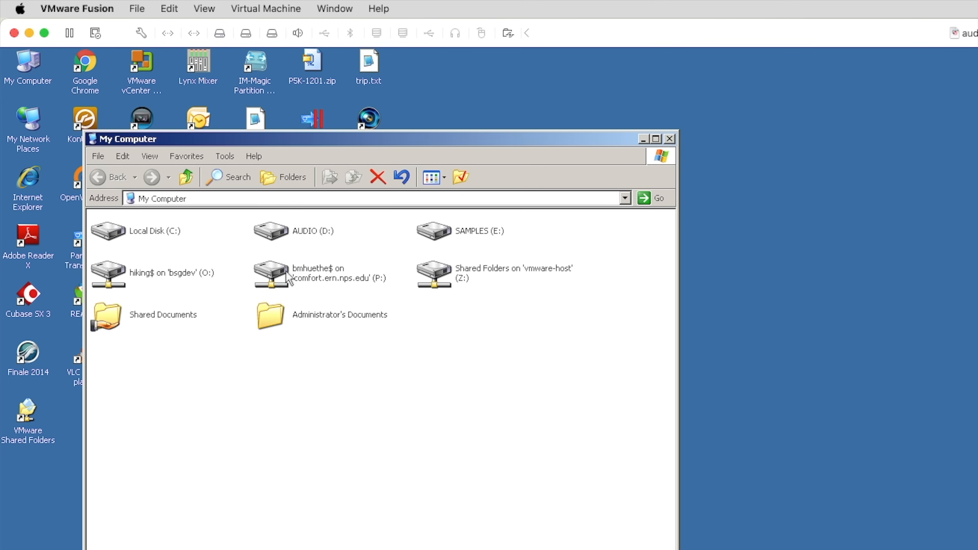
Disconnect the P: and O: network drives in My Computer.
click(279, 271)
right_click(278, 272)
click(312, 360)
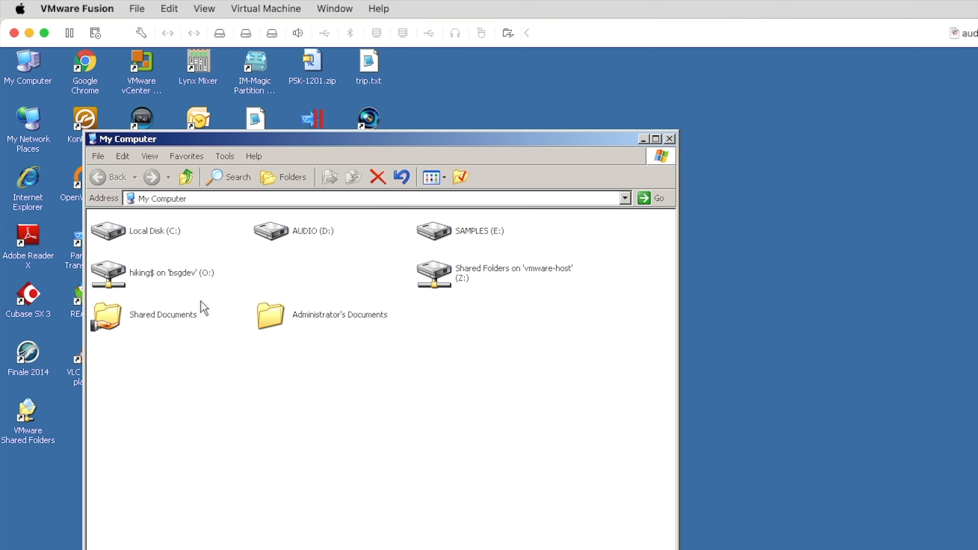
click(152, 279)
right_click(113, 271)
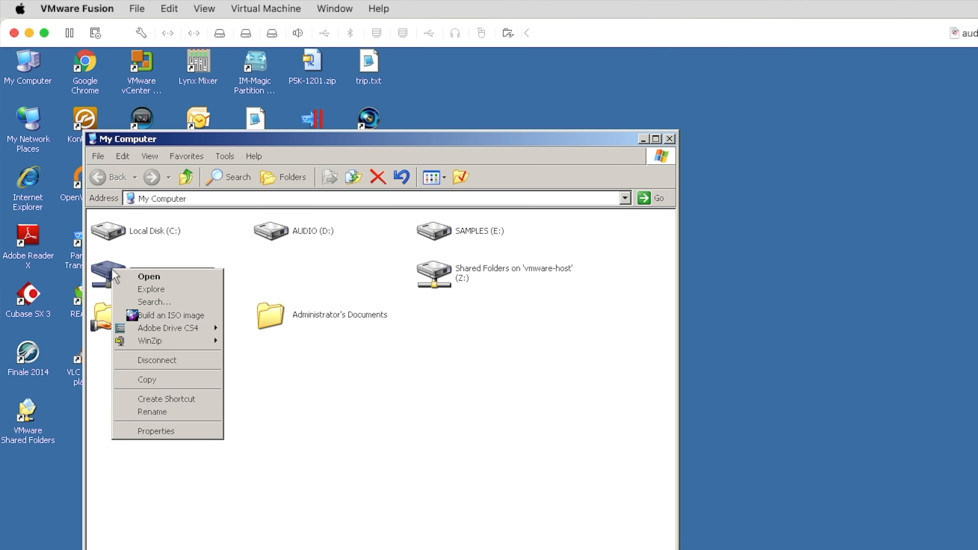
click(159, 360)
Uncheck 'Share this folder on the network' for Shared Documents and confirm with OK.
click(108, 313)
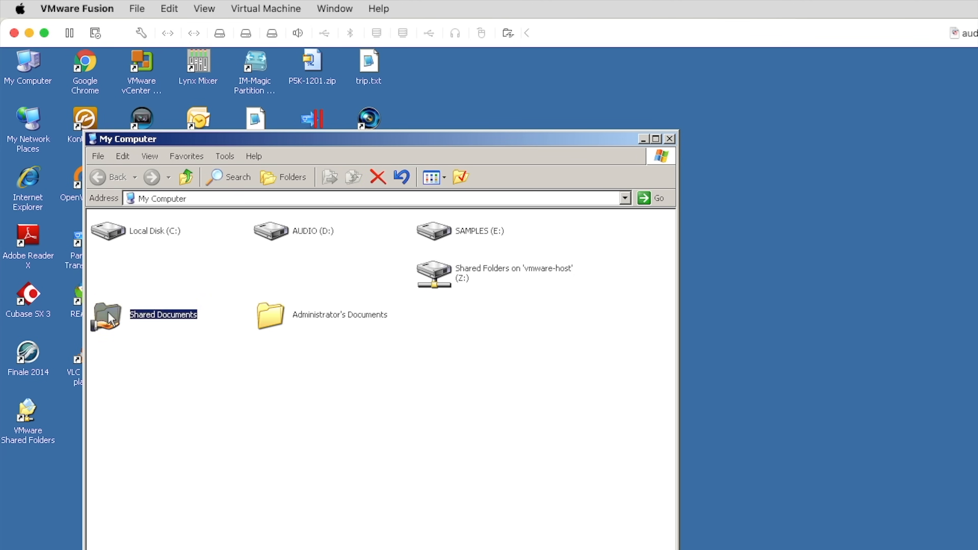
right_click(108, 314)
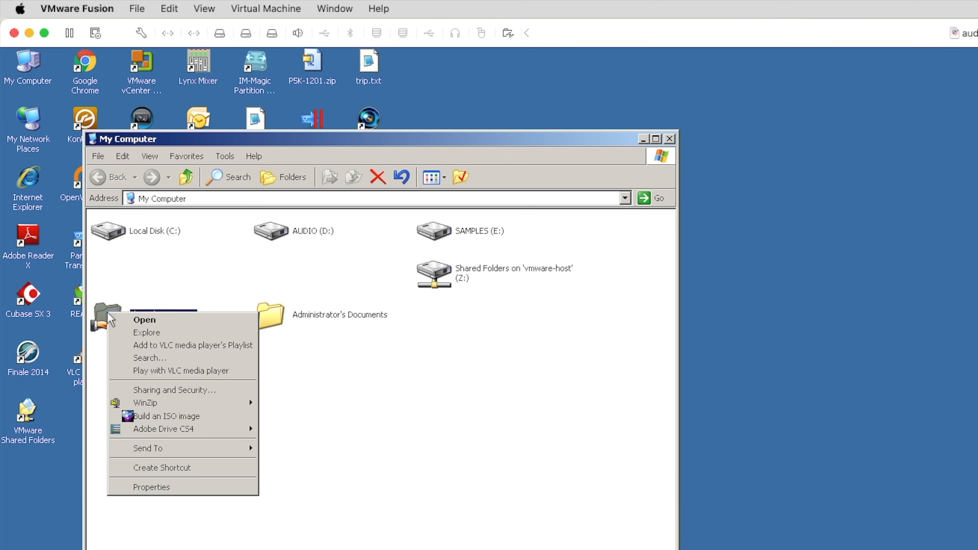
right_click(270, 272)
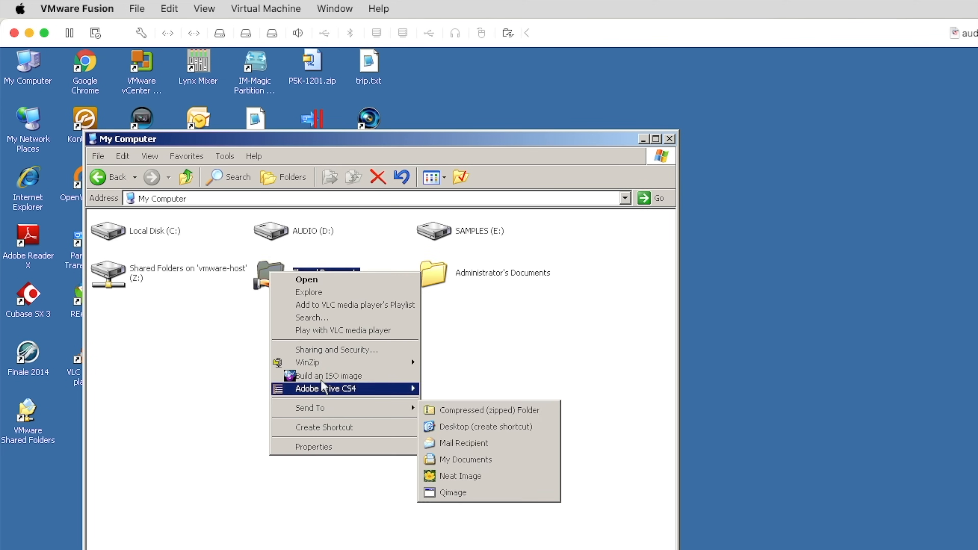
click(324, 350)
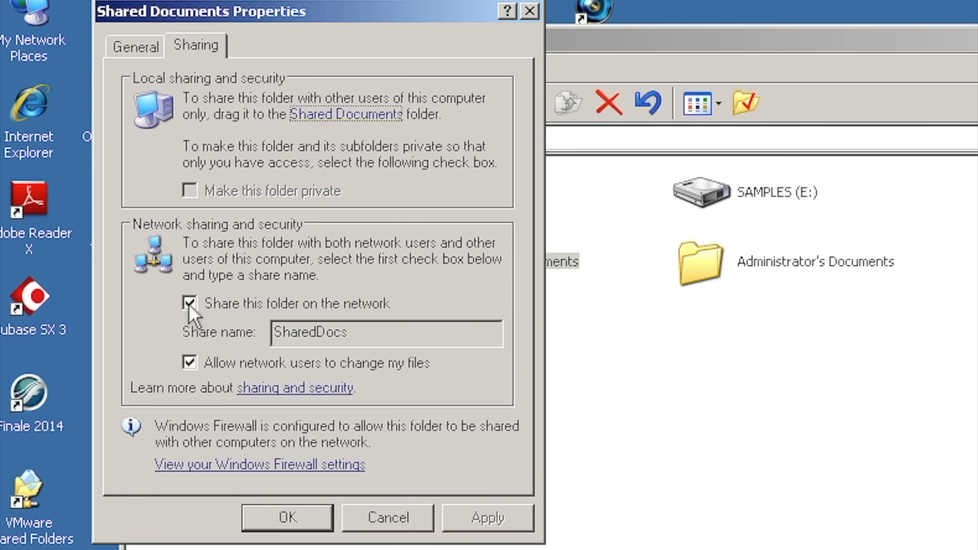
click(189, 305)
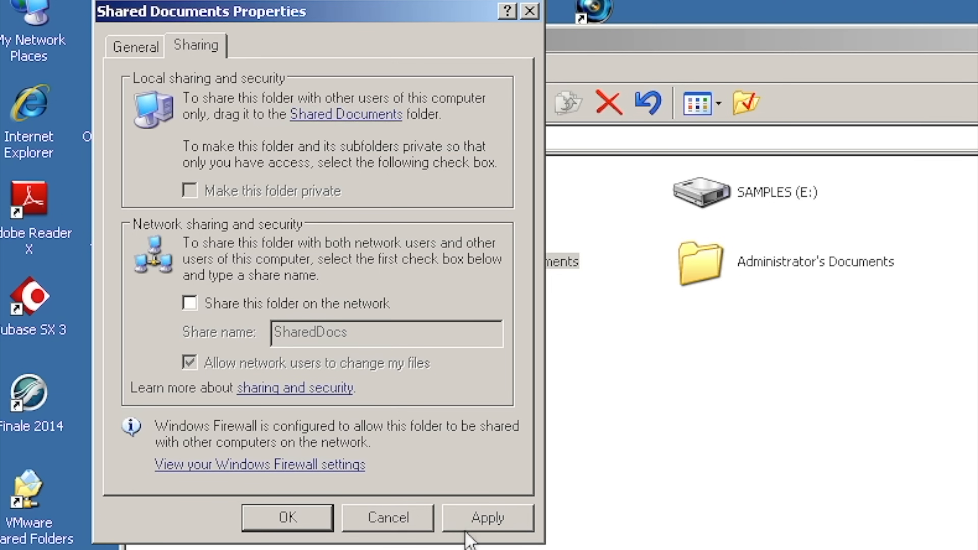
click(288, 519)
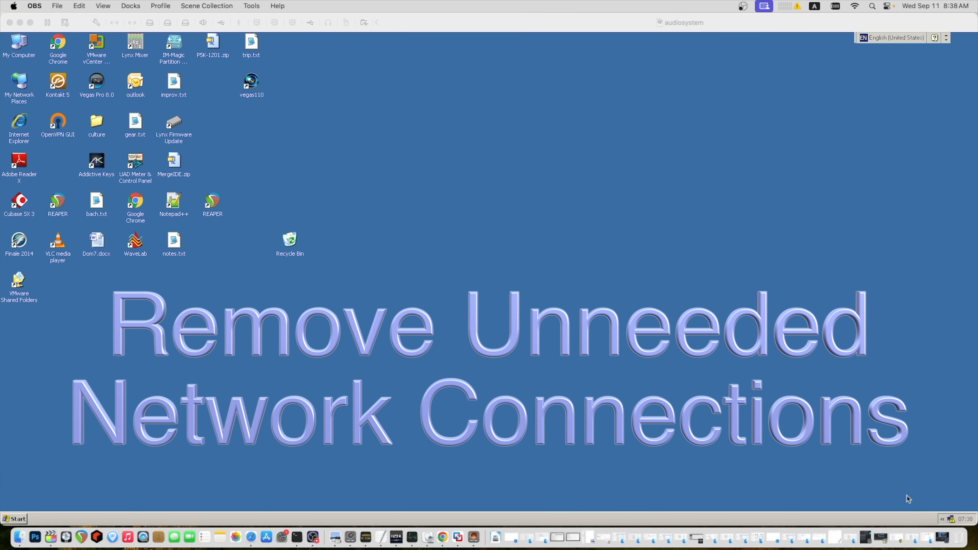
Open Network Connections from the tray network icon's menu.
click(943, 520)
mouse_move(894, 519)
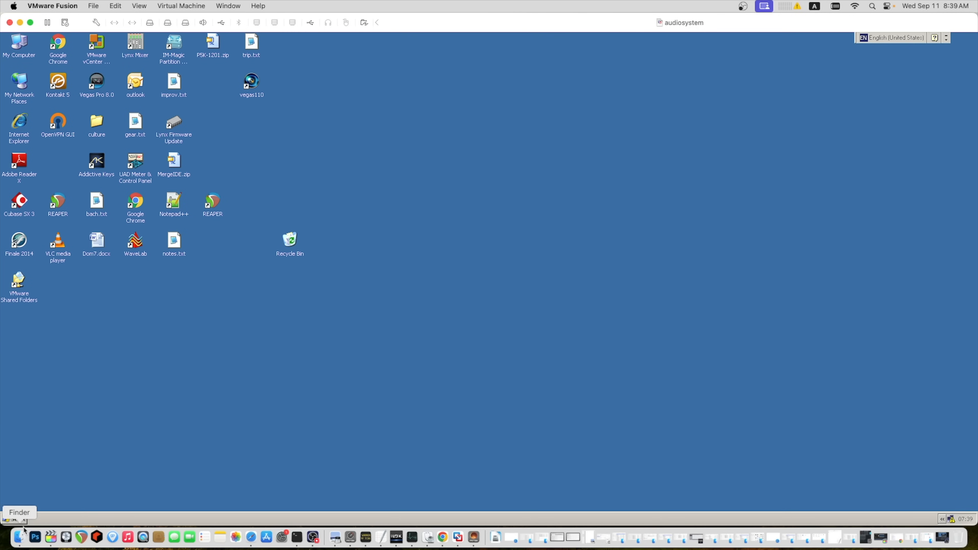
click(14, 519)
mouse_move(72, 421)
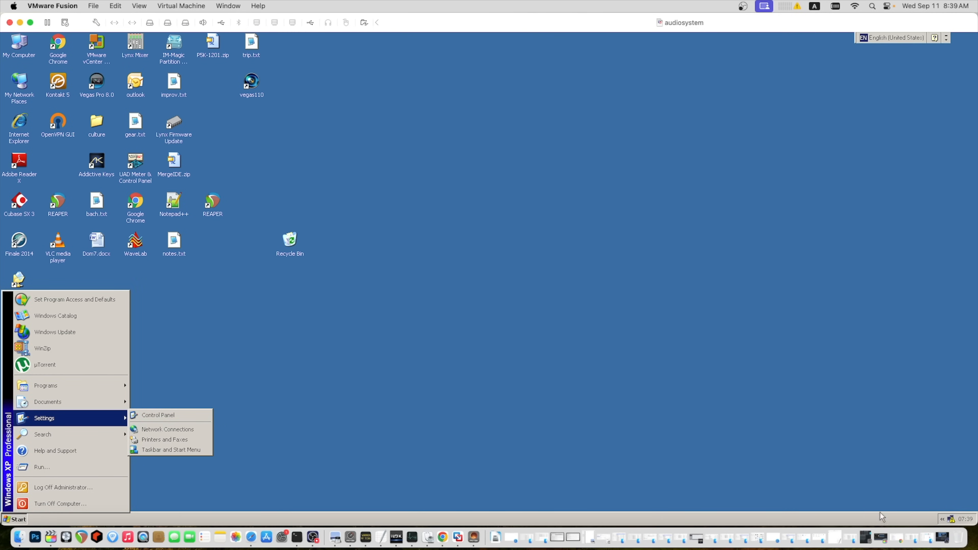
click(943, 520)
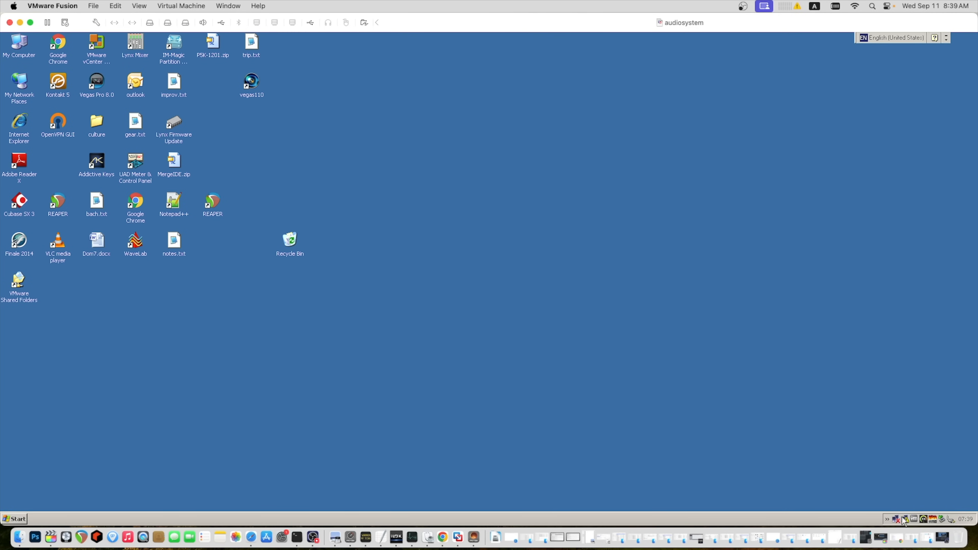
right_click(900, 521)
click(869, 513)
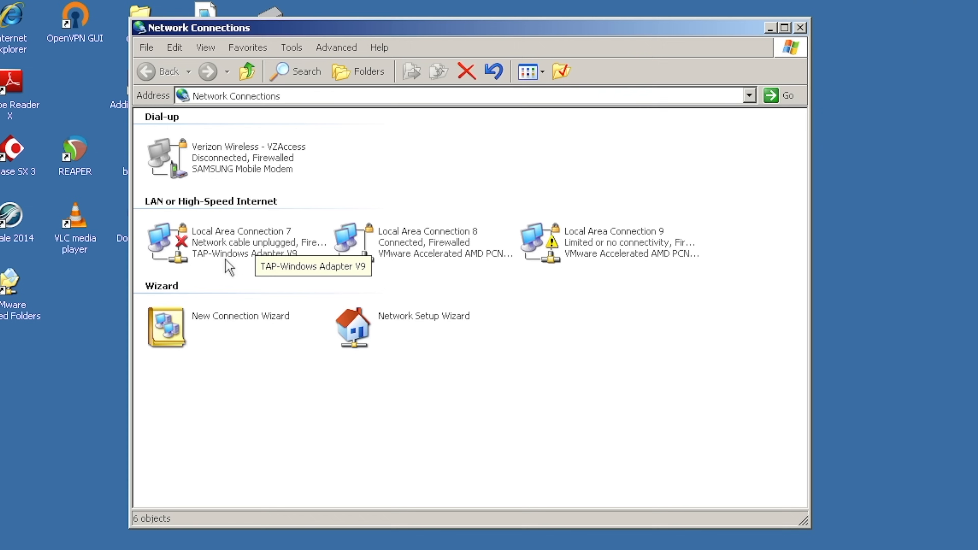
Inspect Local Area Connection 7's action menu without choosing anything.
click(239, 254)
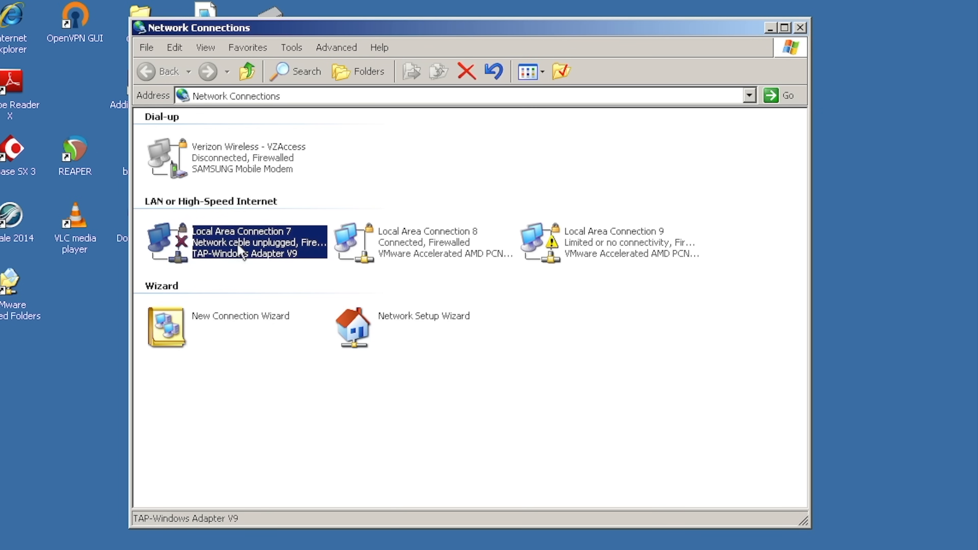
right_click(241, 254)
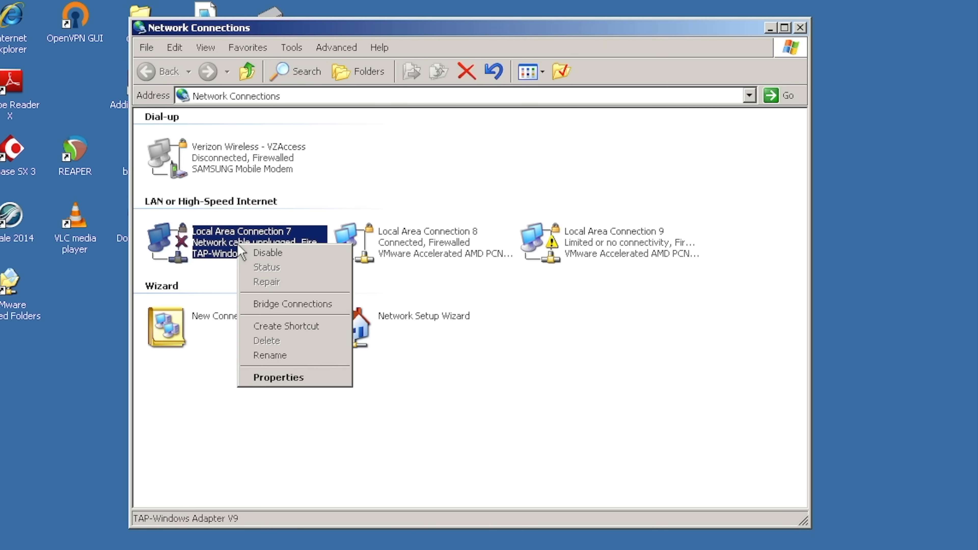
right_click(178, 243)
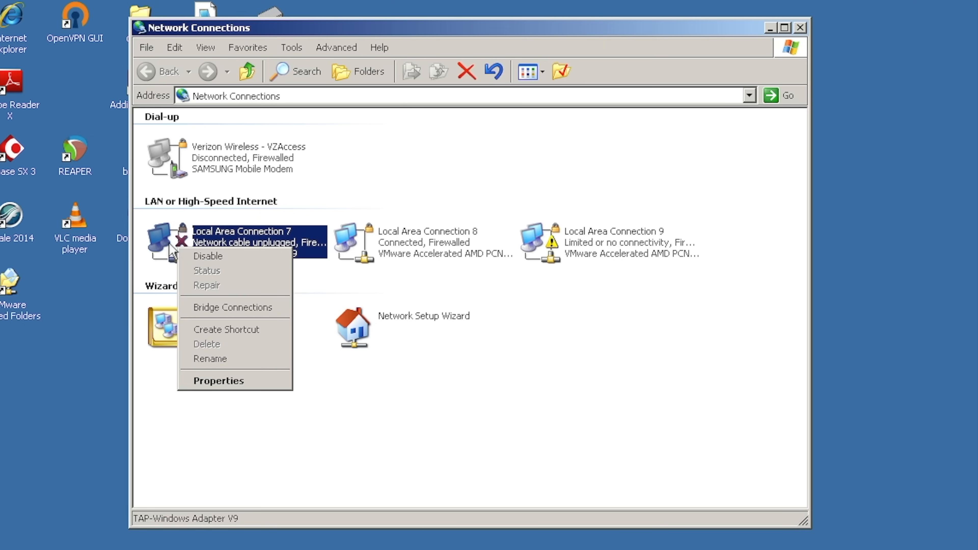
click(169, 250)
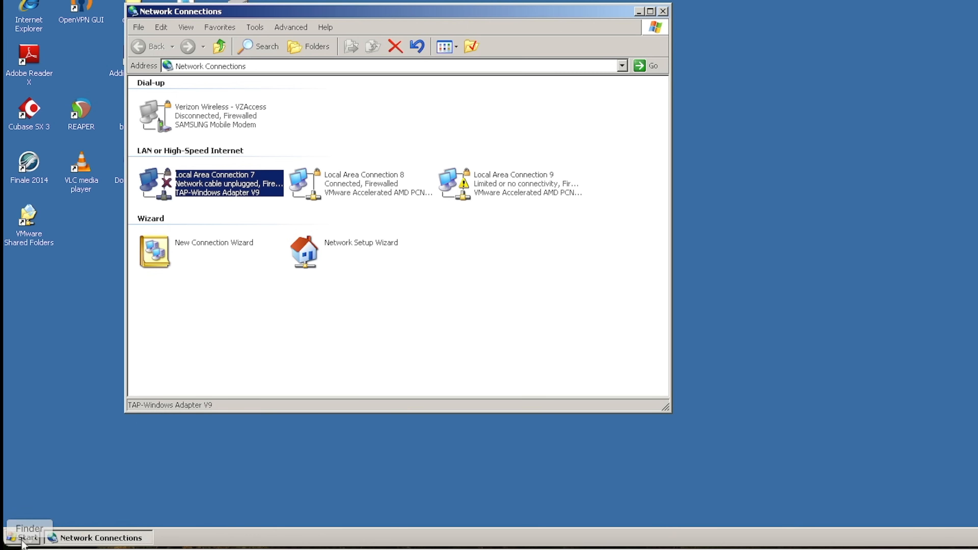
click(21, 537)
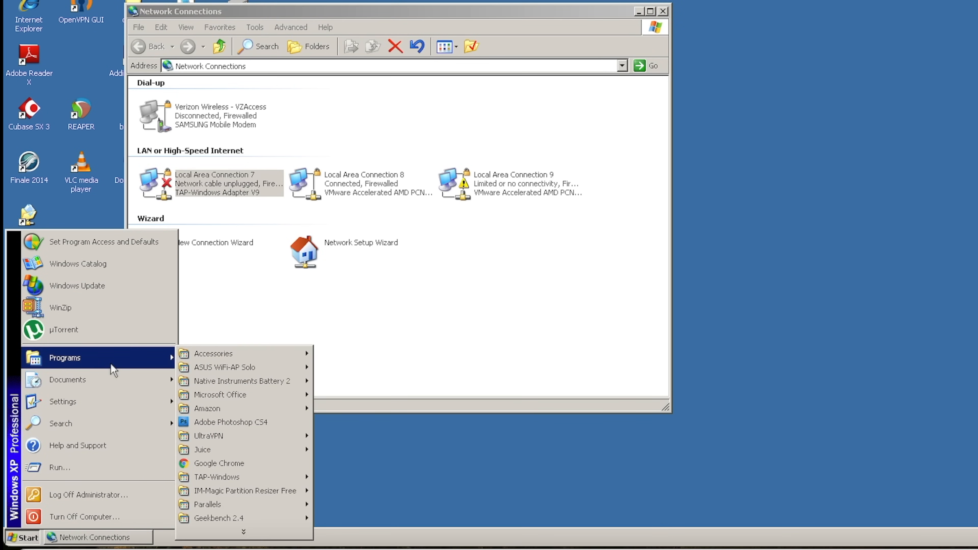
In Control Panel's Add or Remove Programs, uninstall OpenVPN 2.3.12-I001.
mouse_move(125, 410)
click(211, 399)
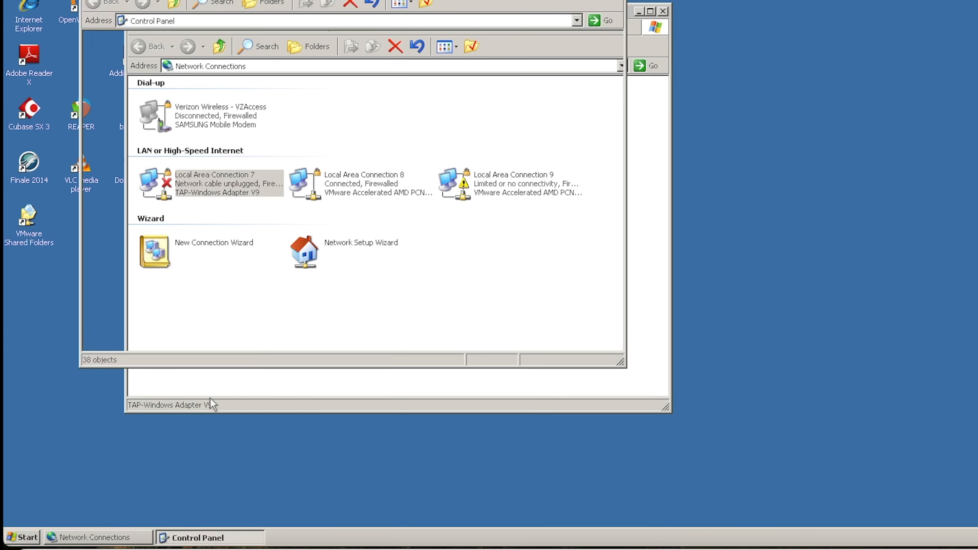
double_click(168, 56)
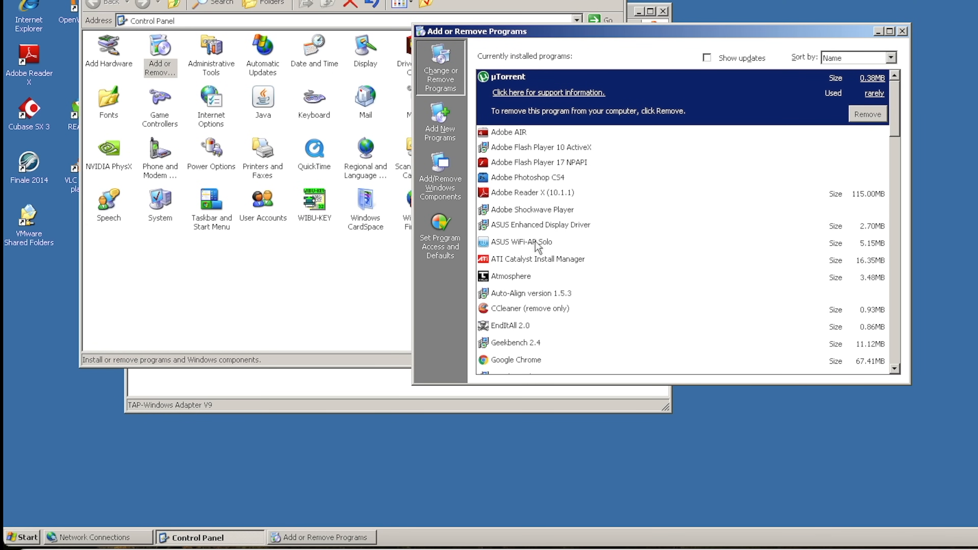
scroll(607, 279, down, 10)
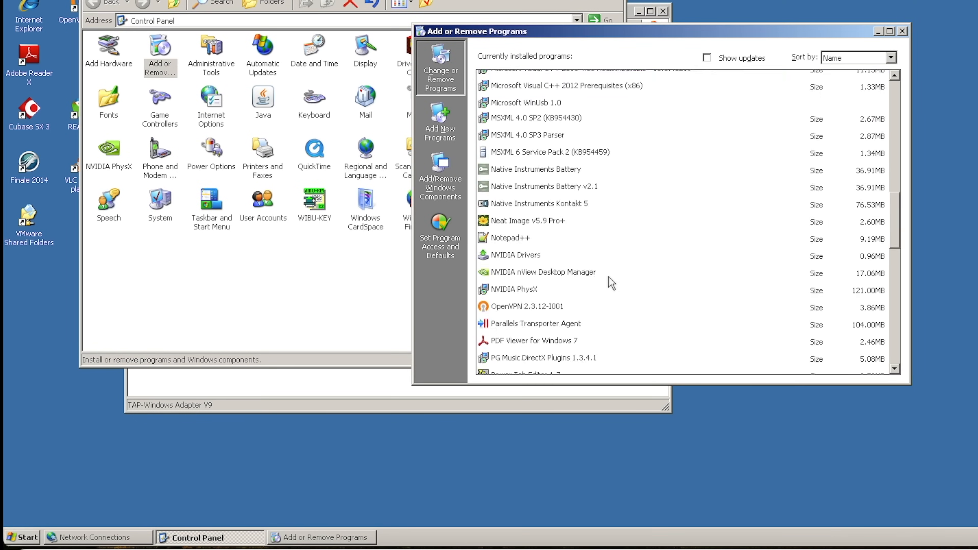
click(533, 306)
click(841, 318)
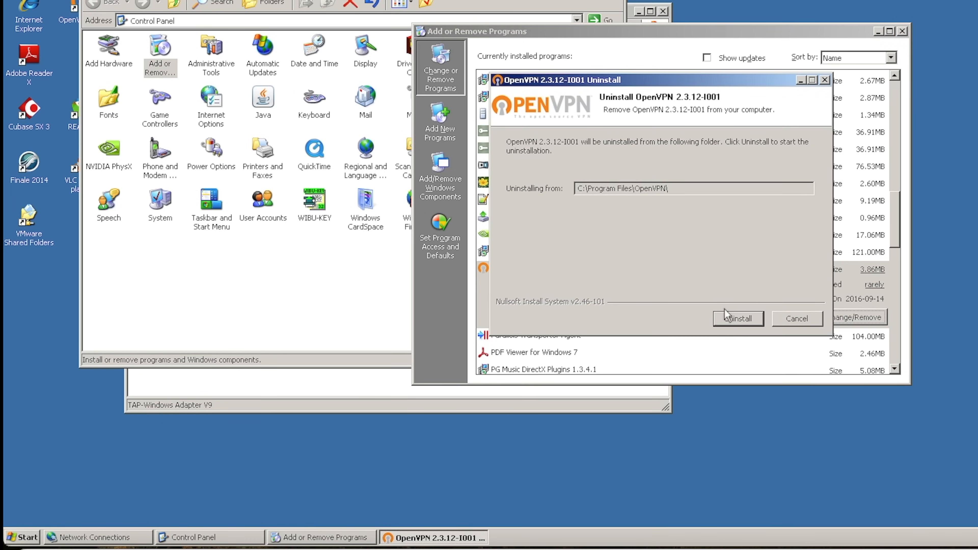
click(730, 320)
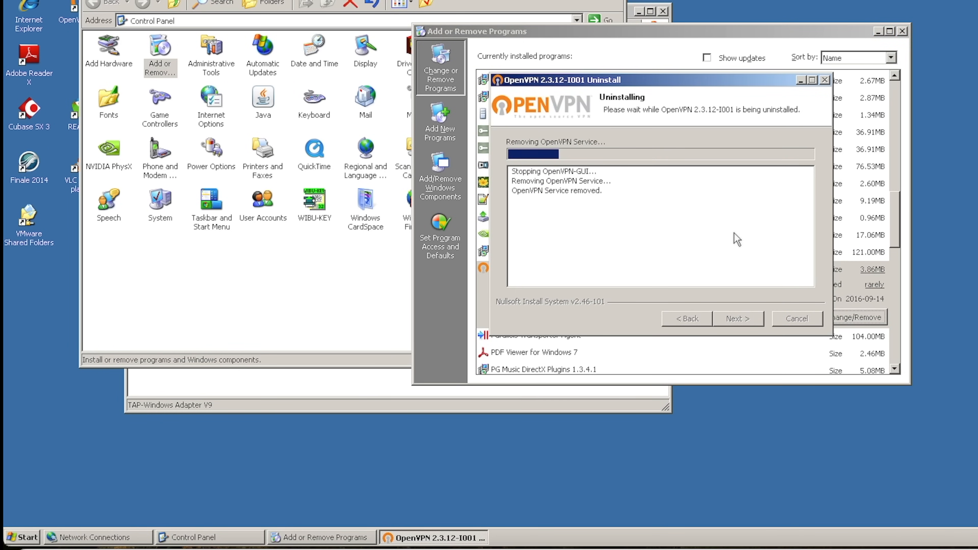
Uninstall TAP-Windows 9.9.2 and close Add or Remove Programs.
click(530, 303)
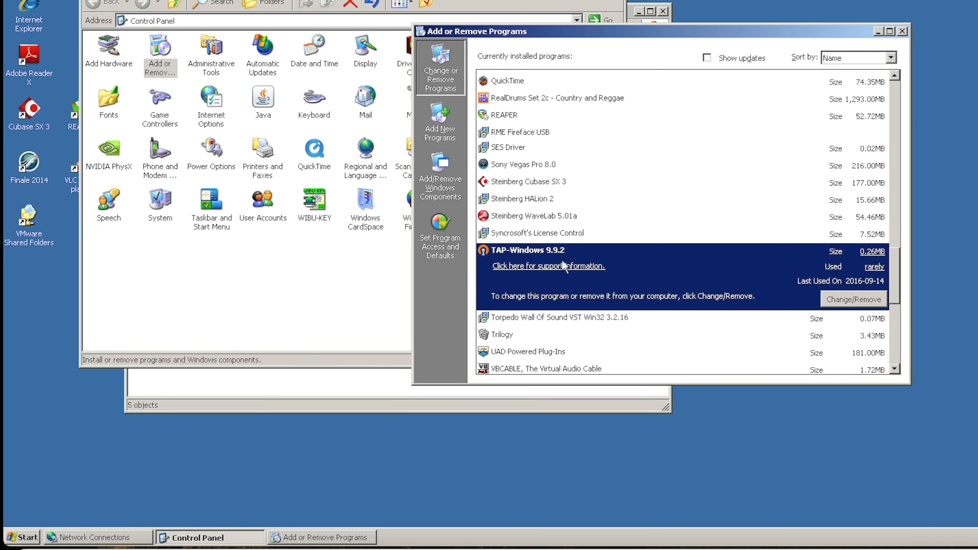
click(847, 300)
click(624, 247)
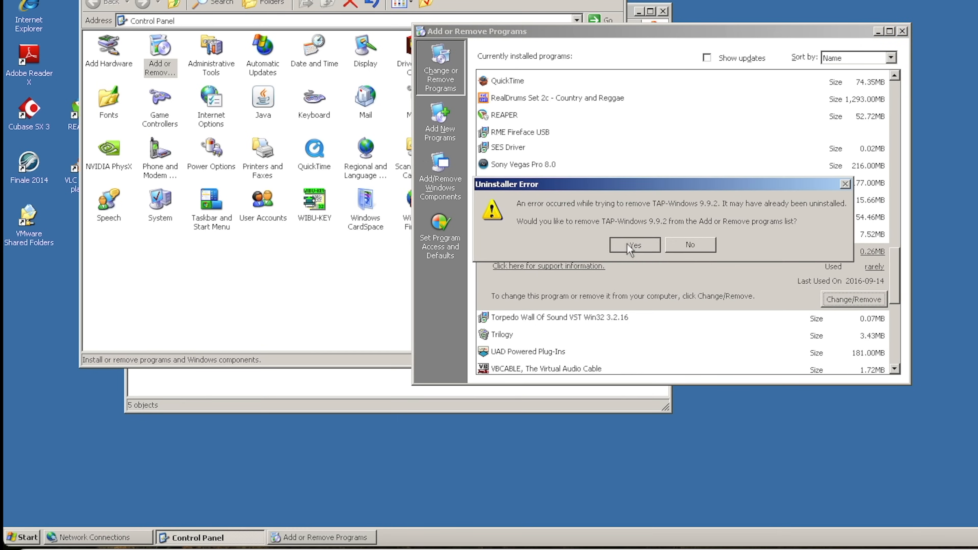
key(alt+F4)
key(alt+F4)
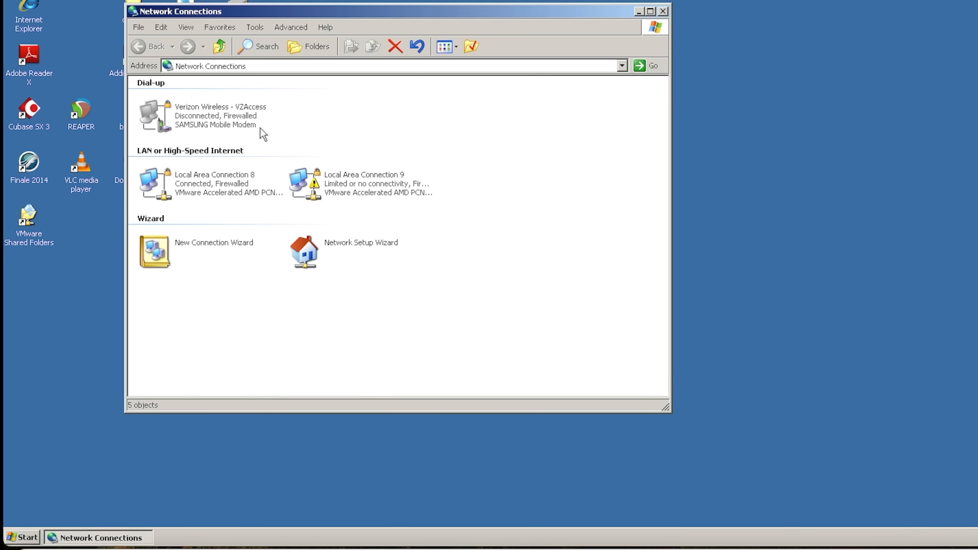
Delete the Verizon Wireless dial-up connection and confirm.
right_click(211, 121)
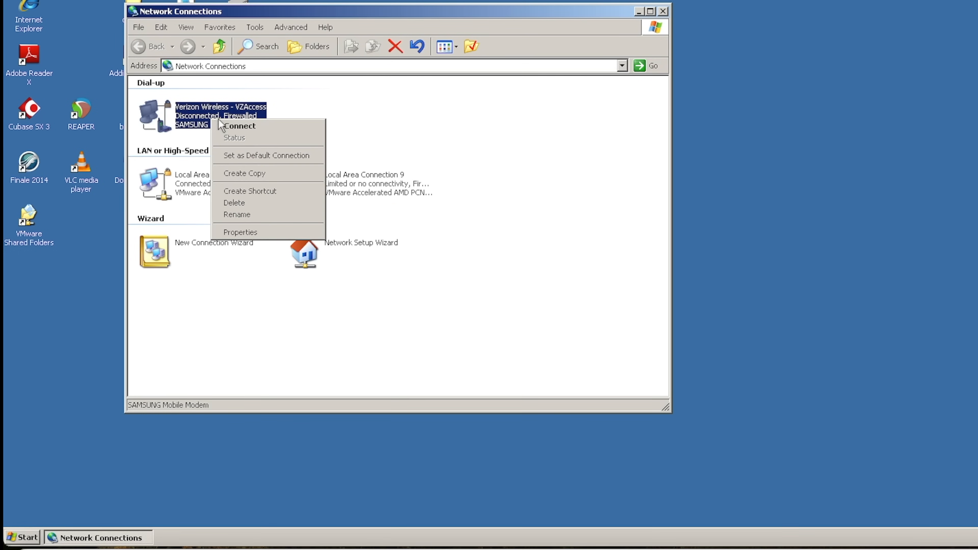
click(234, 203)
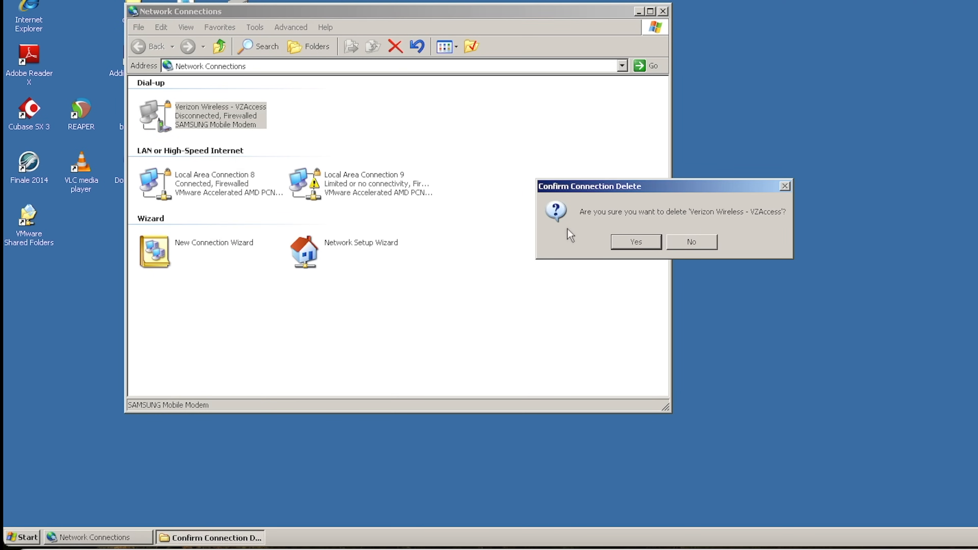
click(637, 241)
click(663, 11)
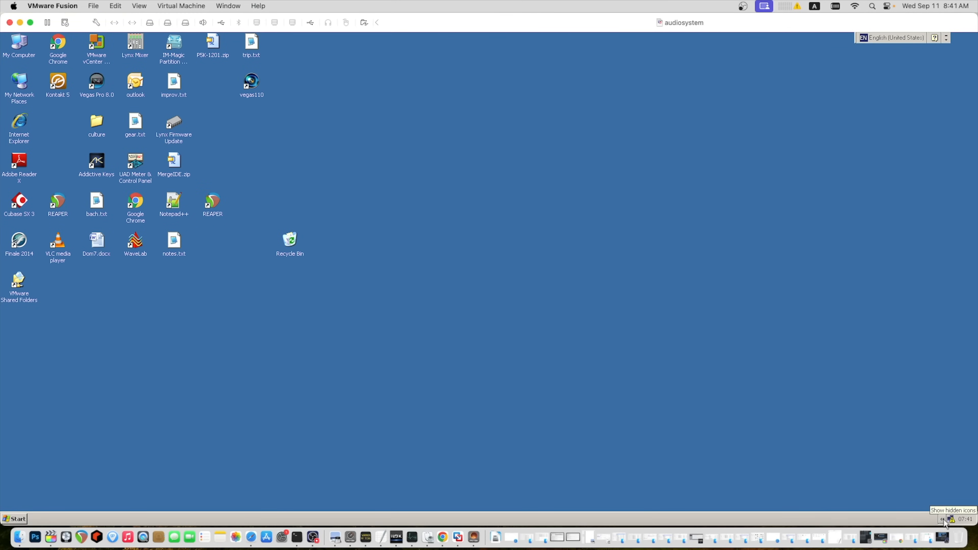
Disable the unplugged network connection from the tray network icon.
click(943, 519)
click(942, 520)
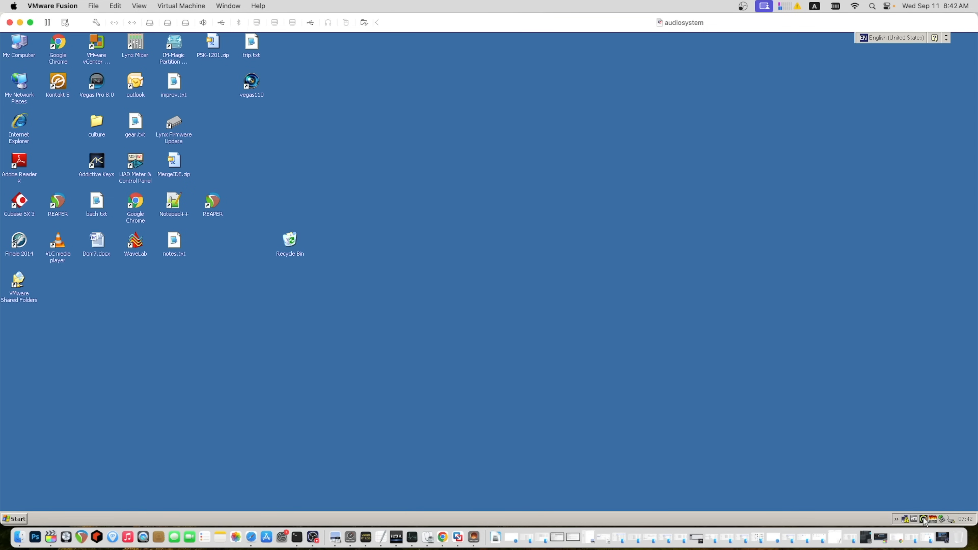
right_click(905, 520)
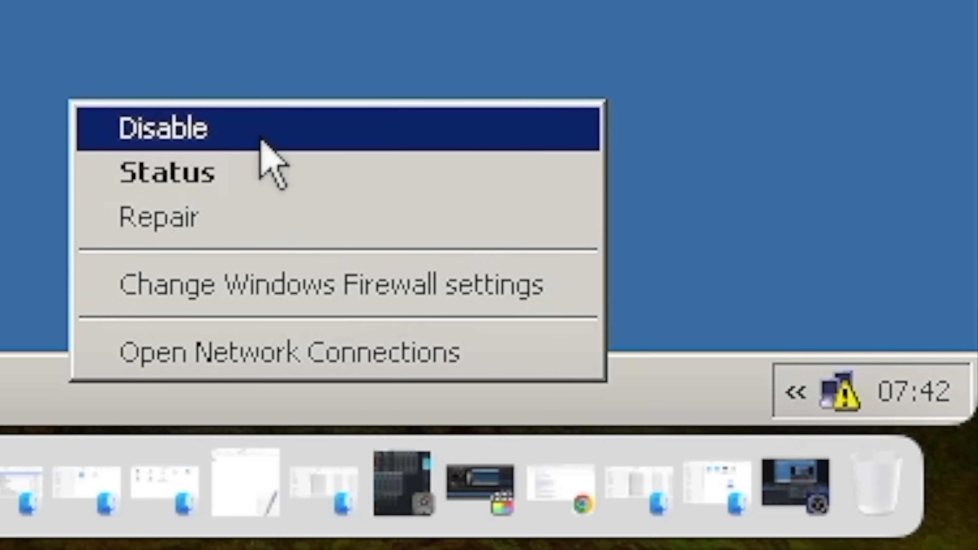
click(260, 132)
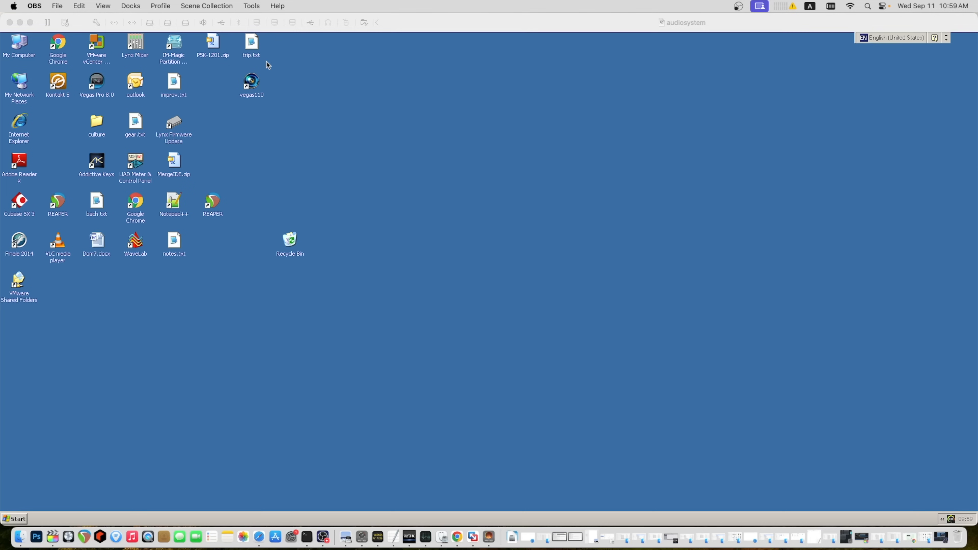
click(285, 58)
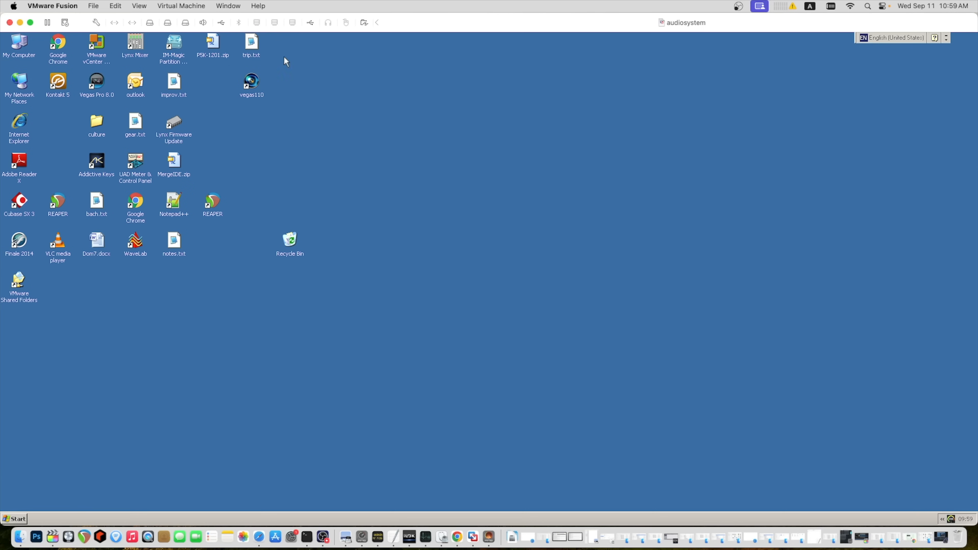
Connect the LogiLink removable disk to the XP guest and verify drive G: in My Computer.
click(180, 6)
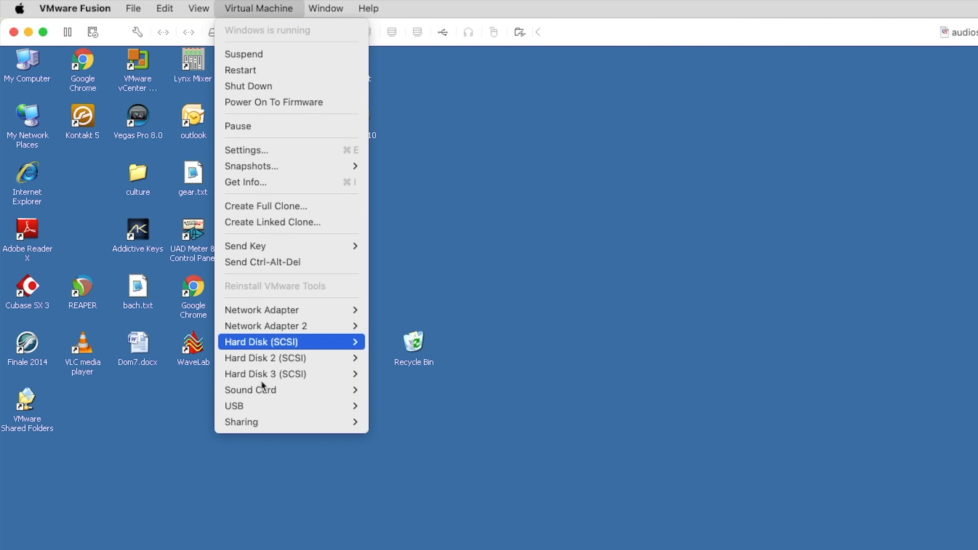
mouse_move(171, 287)
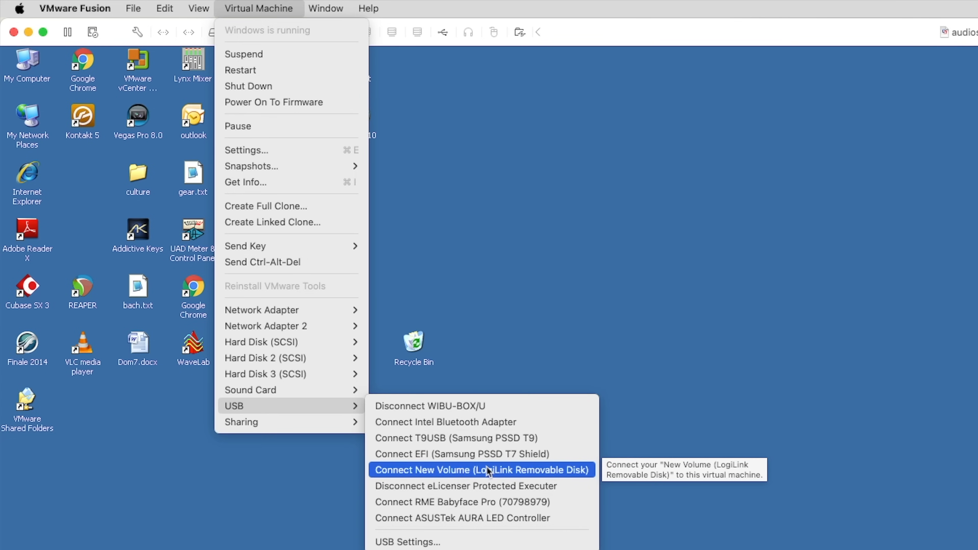
click(451, 470)
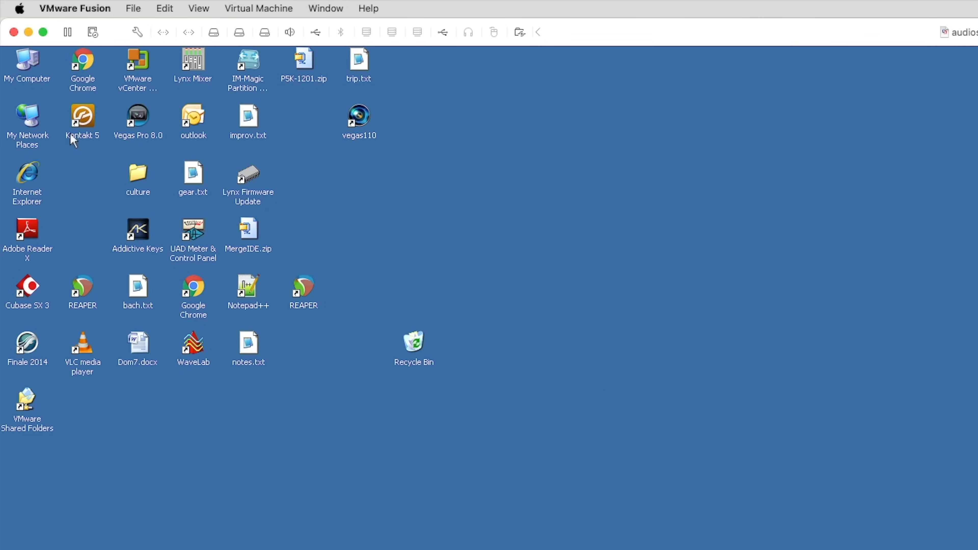
double_click(28, 64)
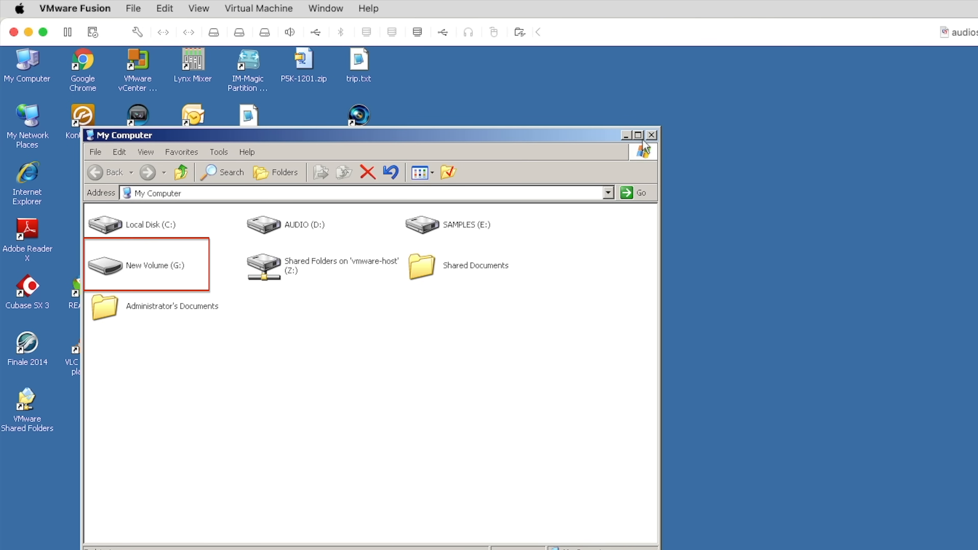
click(651, 134)
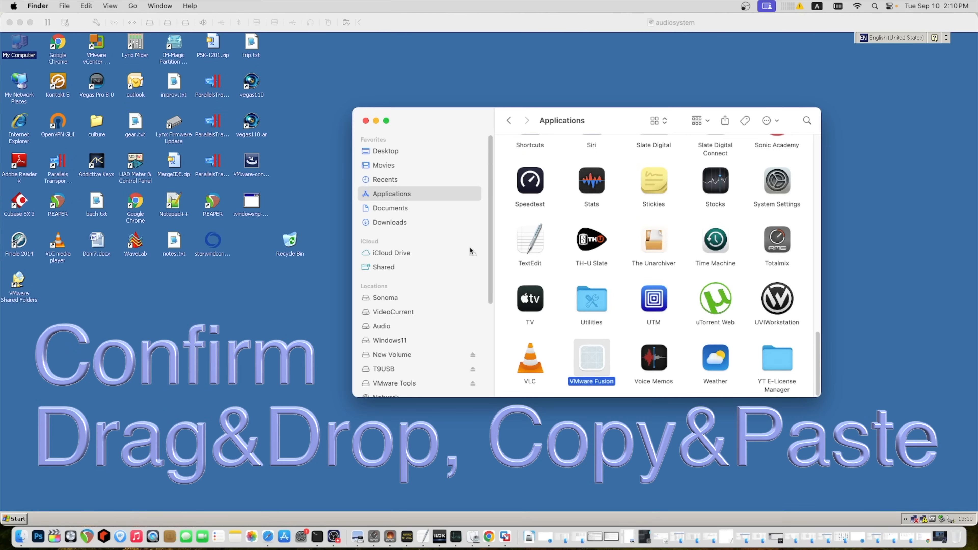
Drag disk2vhd 1,6.zip from Finder's Downloads onto the XP desktop, then delete that copy.
click(387, 224)
click(547, 218)
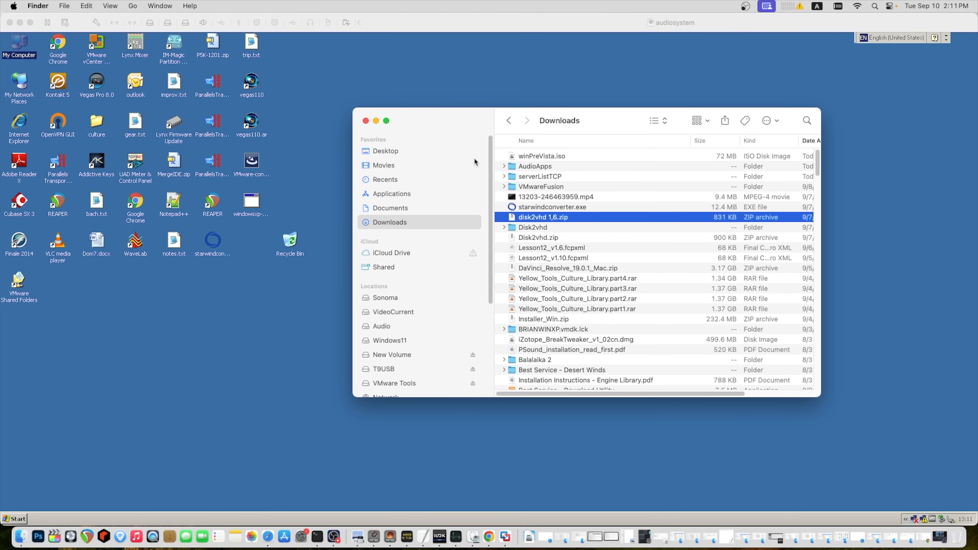
drag(453, 122, 621, 167)
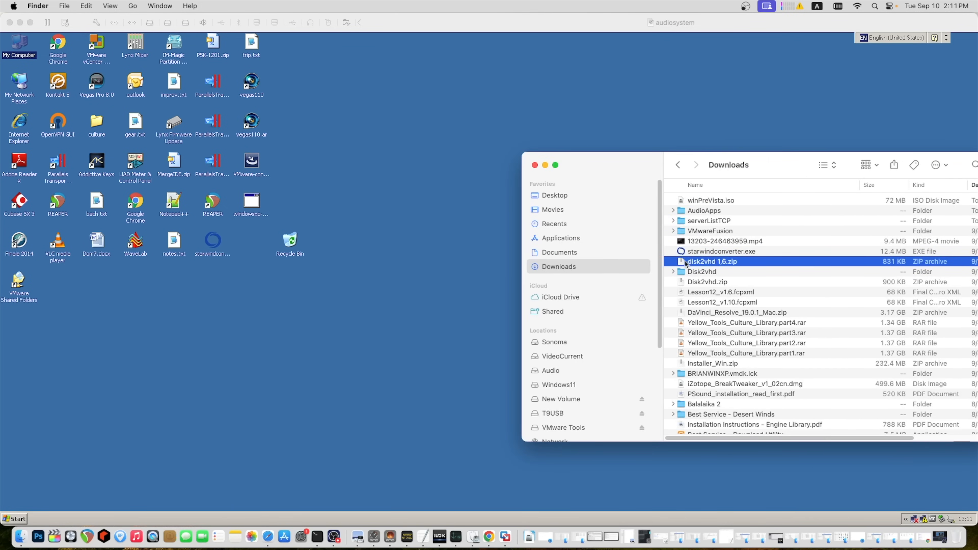
drag(684, 262, 439, 264)
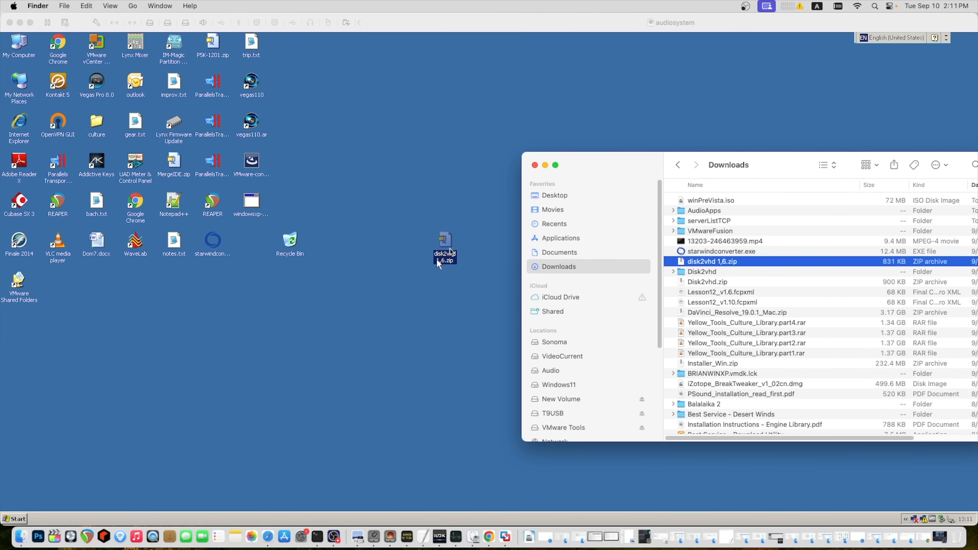
key(Delete)
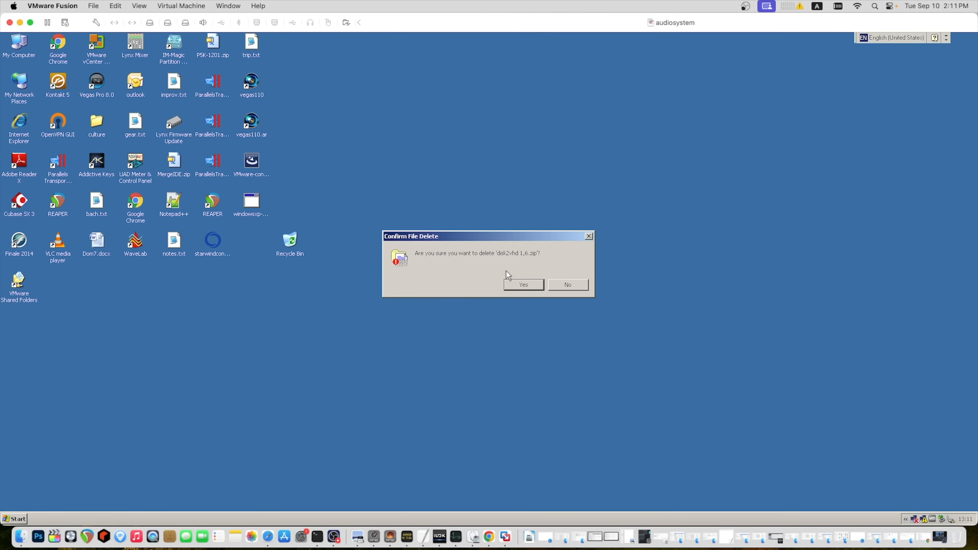
click(516, 284)
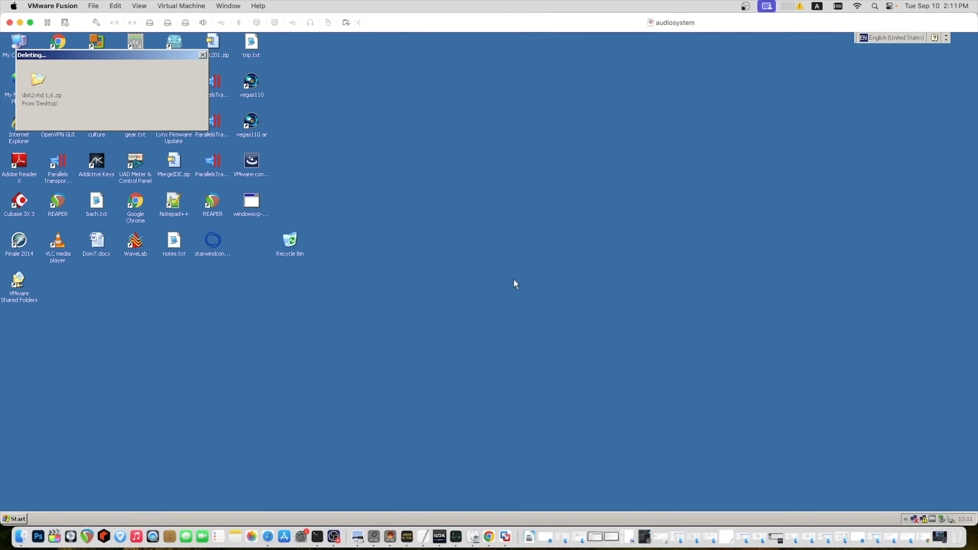
Launch Notepad in the guest via Run and select its eeee text.
click(16, 518)
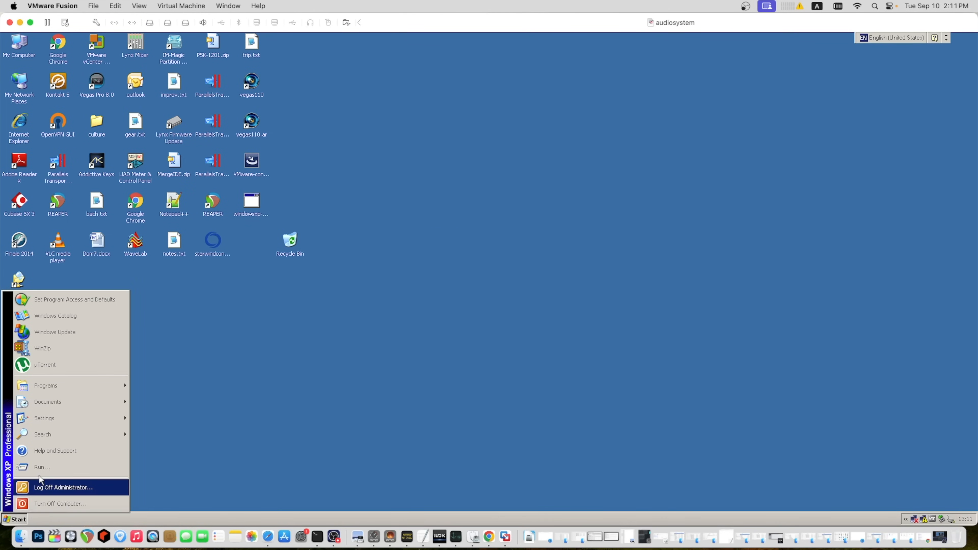
click(58, 466)
text(n)
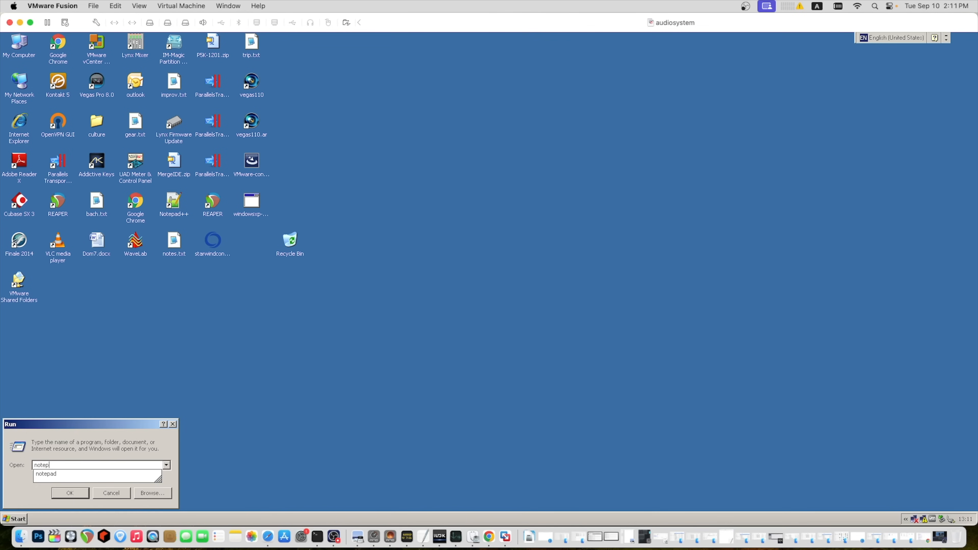
text(otep)
key(Down)
key(Return)
drag(282, 322, 224, 318)
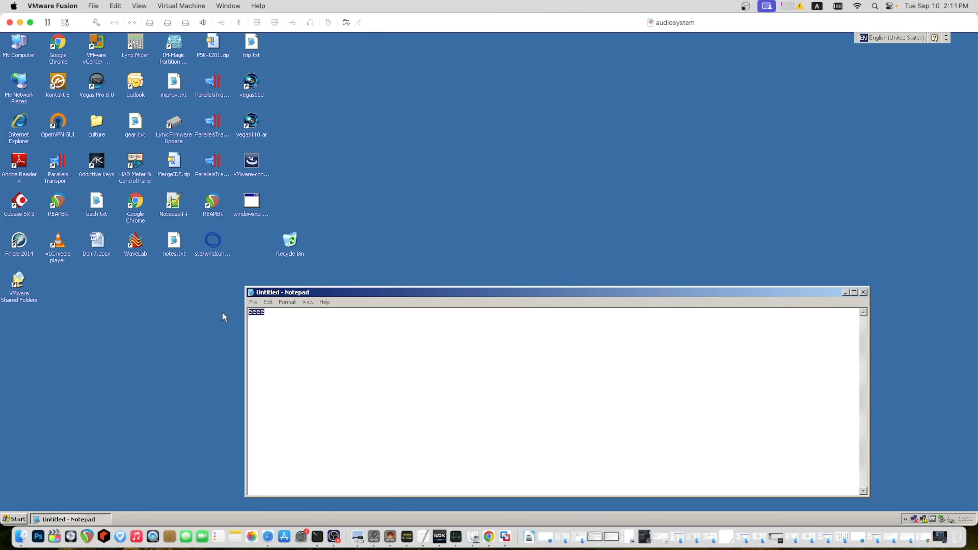
Open TextEdit on the Mac, enter eeee and Ggggg, and copy Ggggg.
click(20, 537)
key(super+shift+a)
double_click(699, 286)
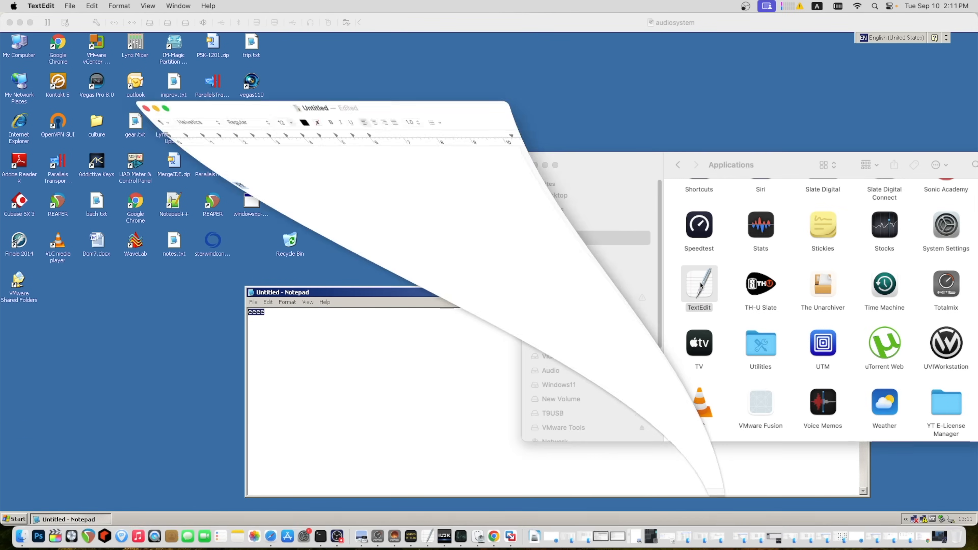
text(eeee)
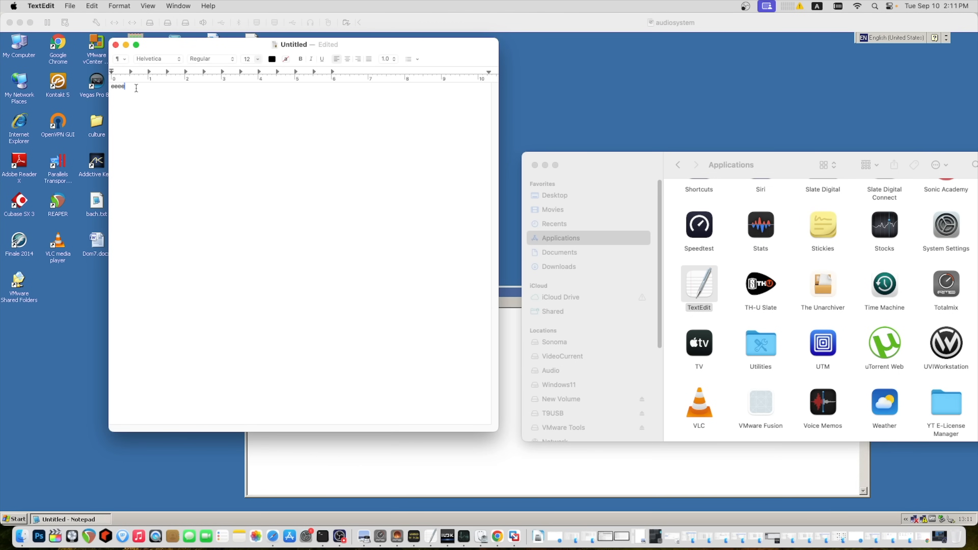
key(Return)
key(Return)
text(Ggggg)
drag(131, 108, 106, 108)
key(super+c)
Paste Ggggg from the Mac clipboard into the guest's Notepad.
click(126, 45)
click(274, 330)
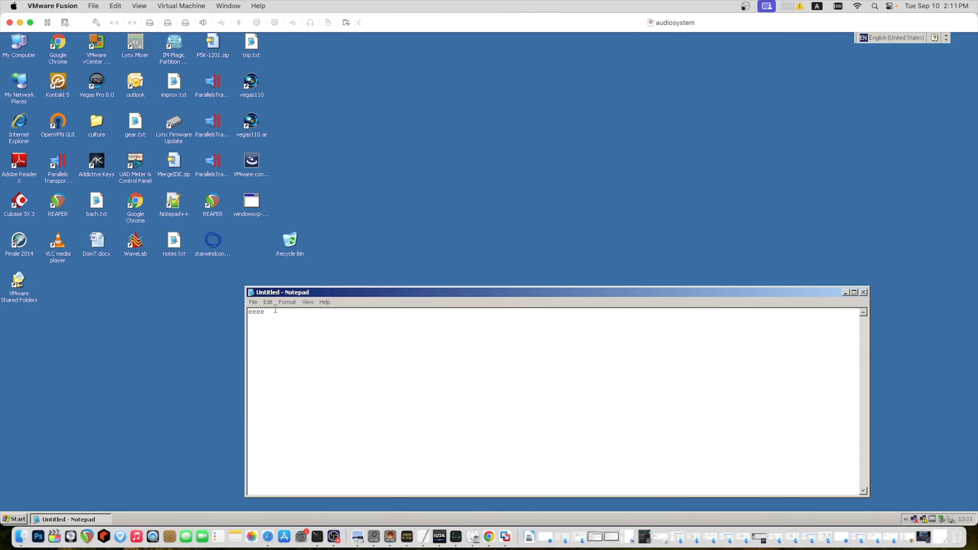
key(super+v)
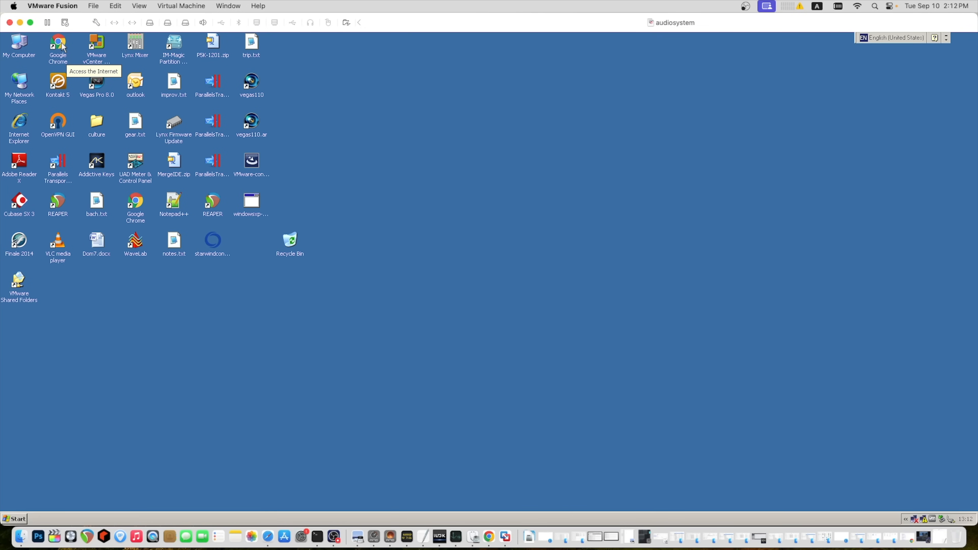
Search 'geekbench legacy' in Chrome and open geekbench.com/legacy past the privacy warning.
double_click(59, 46)
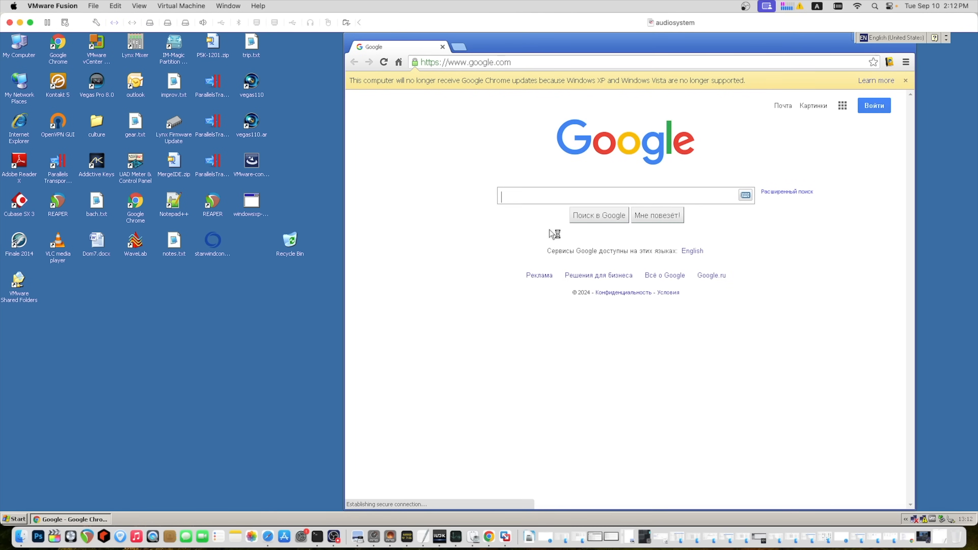
text(geekbench)
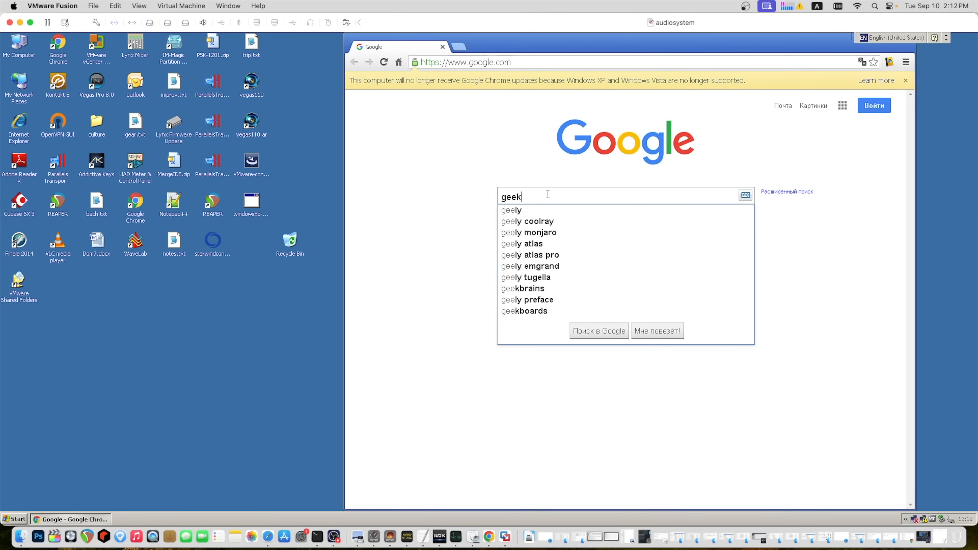
text( legacy)
key(Return)
click(547, 189)
click(483, 263)
click(512, 350)
scroll(771, 347, down, 10)
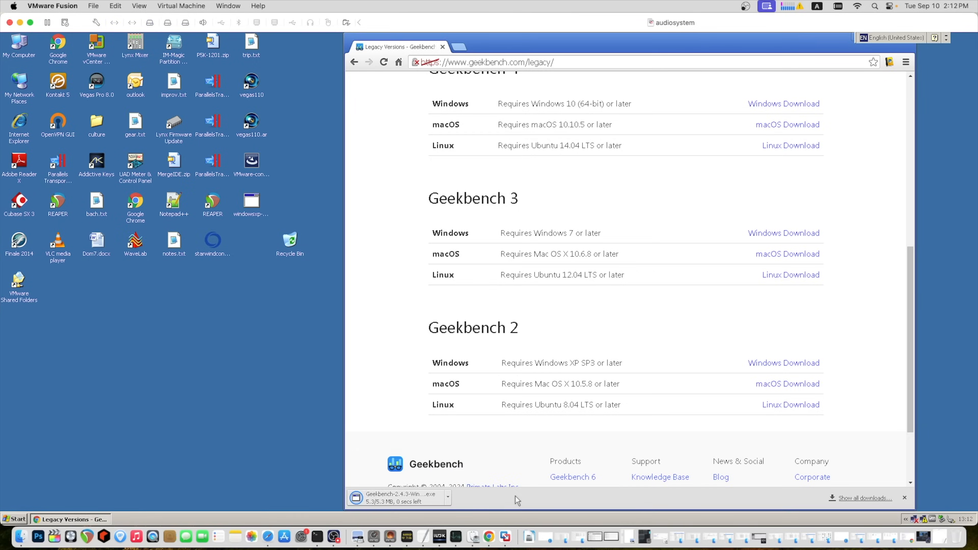
Install Geekbench 2, run the benchmarks, and grab the result address from Internet Explorer.
click(397, 497)
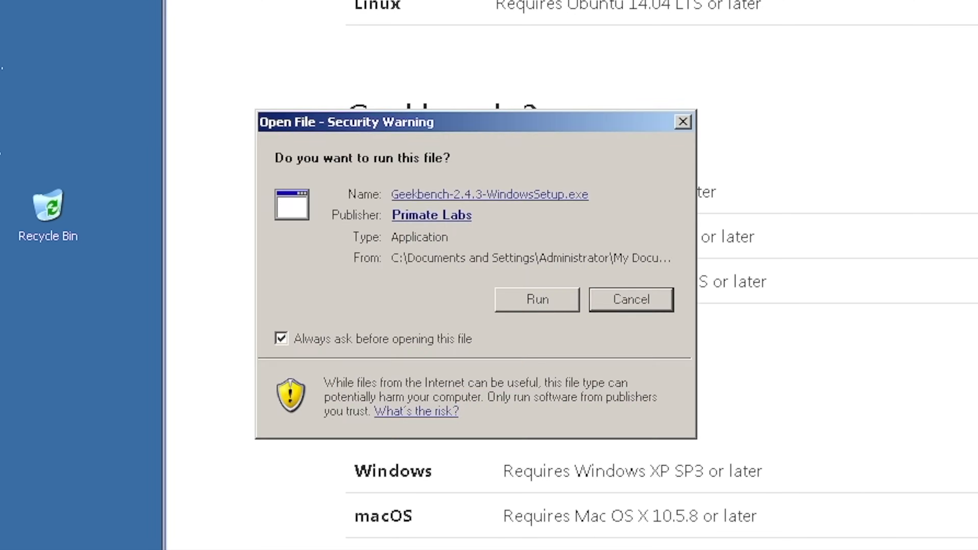
click(510, 284)
click(589, 455)
click(589, 454)
click(589, 455)
click(599, 458)
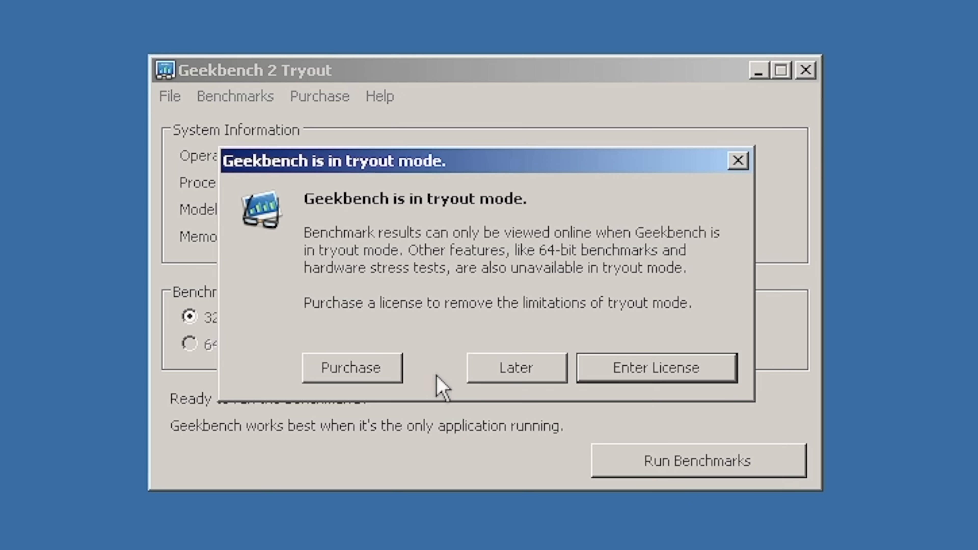
click(514, 370)
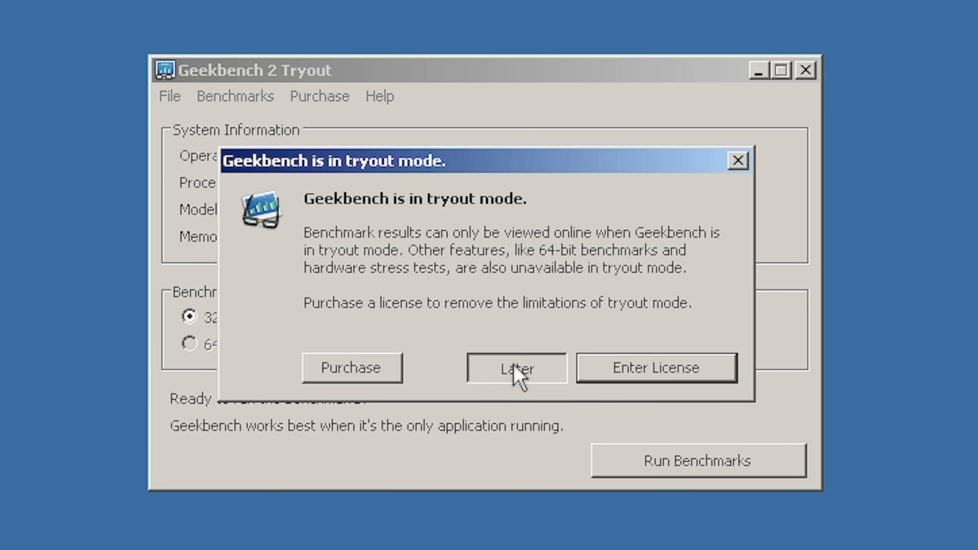
click(699, 459)
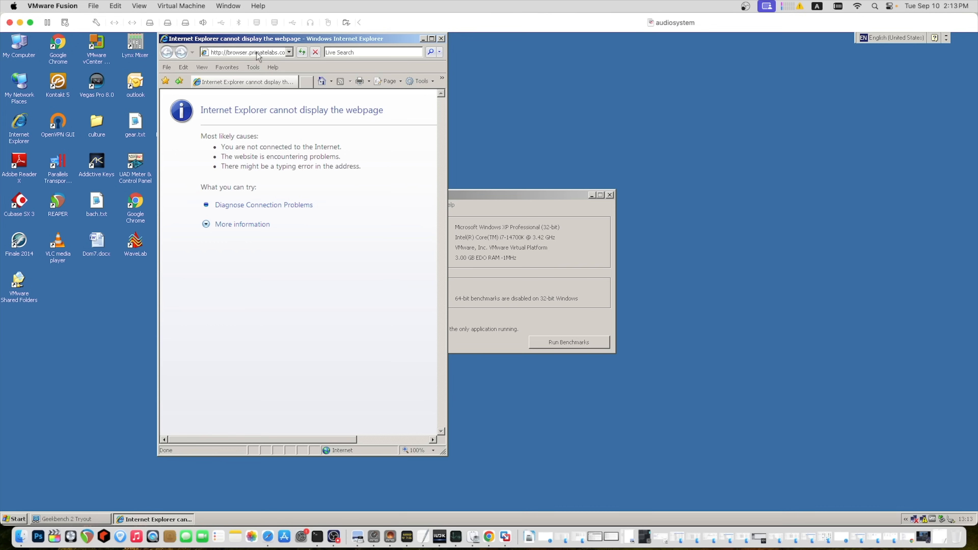
click(257, 52)
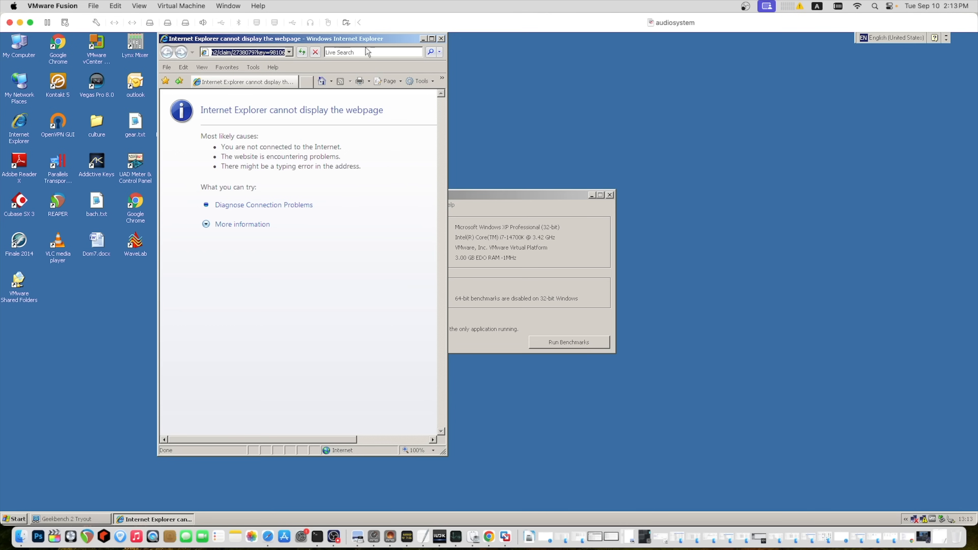
click(441, 38)
Load the claim URL in Chrome to view the 17750-point 4-core result.
click(60, 48)
double_click(59, 48)
click(364, 77)
key(ctrl+v)
key(Return)
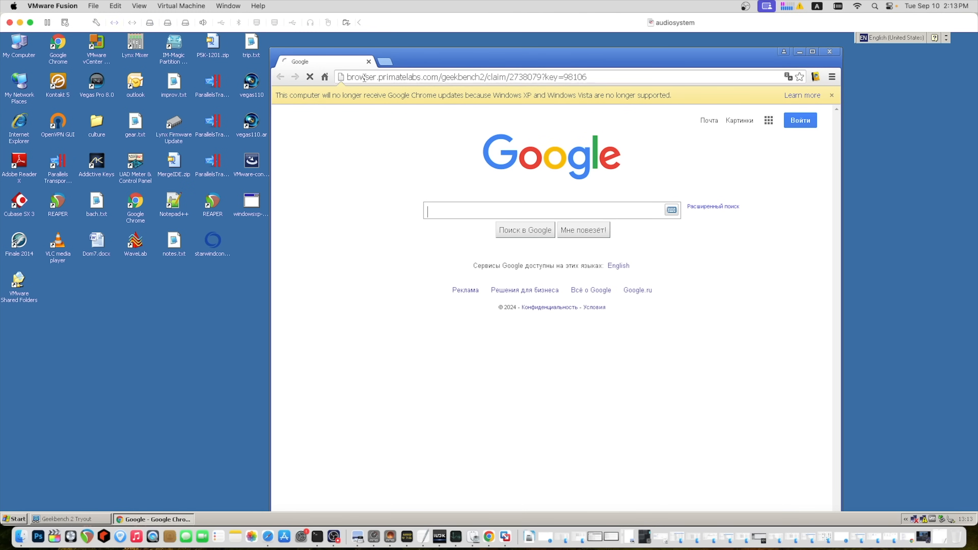
click(423, 296)
click(472, 382)
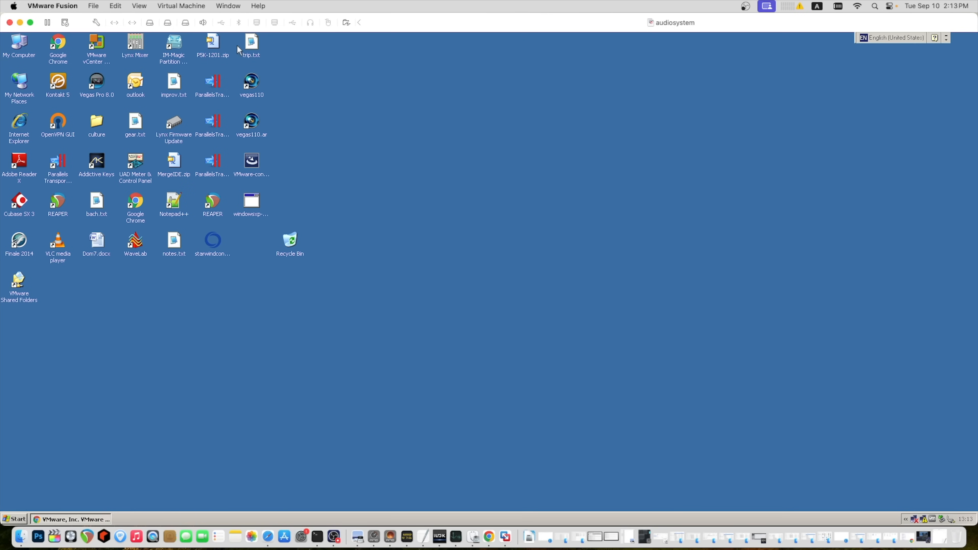
click(614, 193)
Shut down the Windows XP guest after checking its processor settings.
click(187, 7)
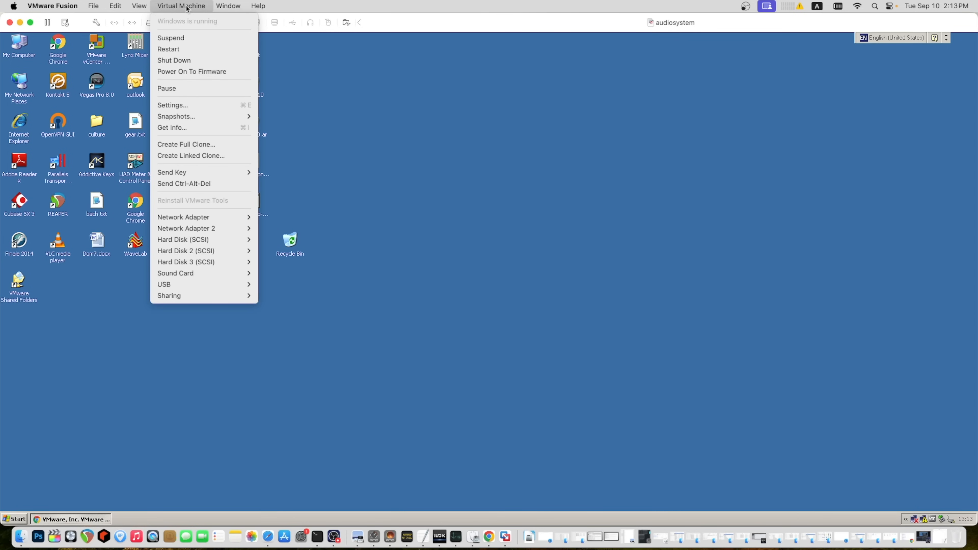
click(188, 105)
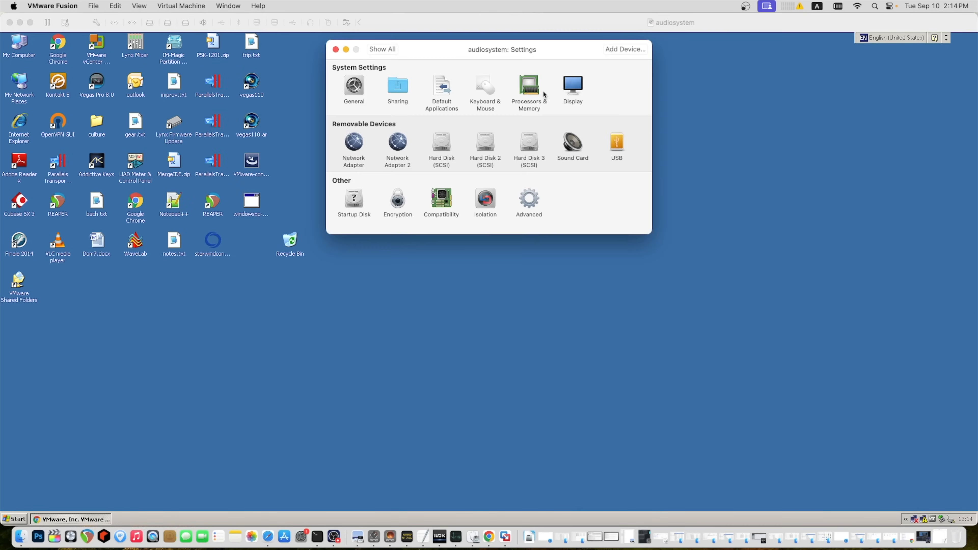
click(543, 93)
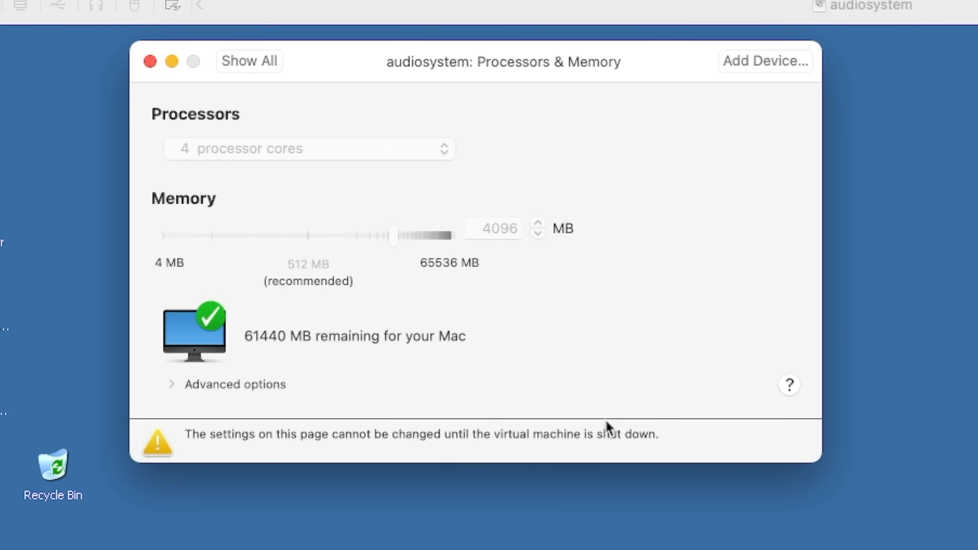
click(150, 62)
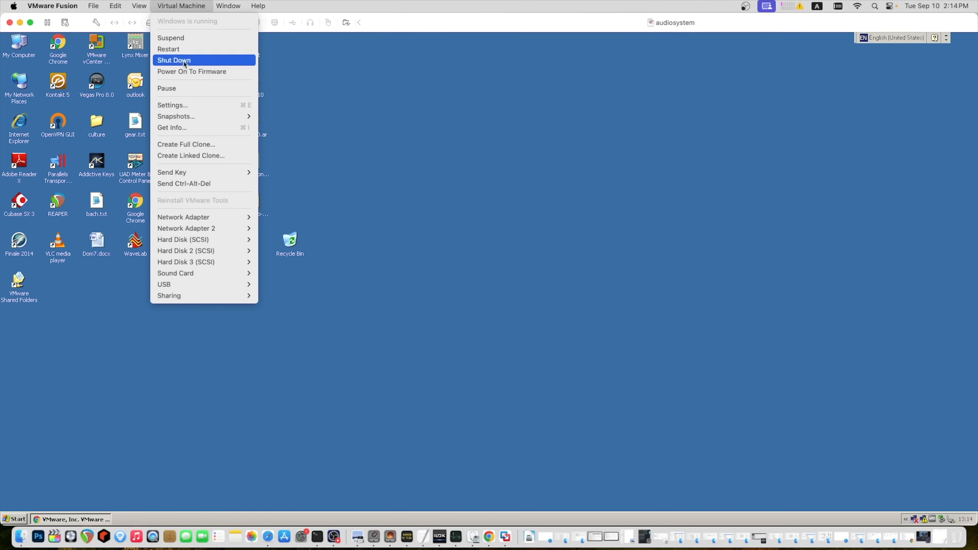
click(185, 61)
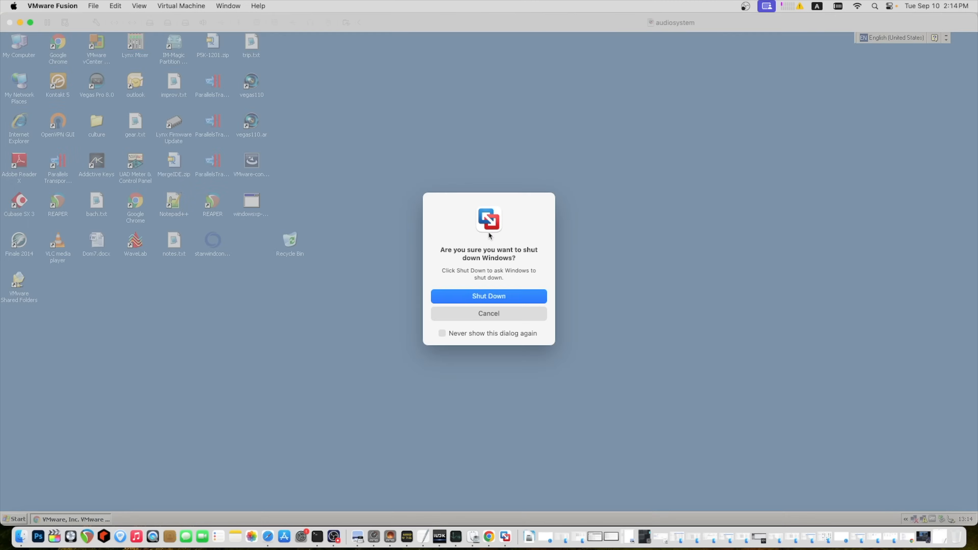
click(486, 297)
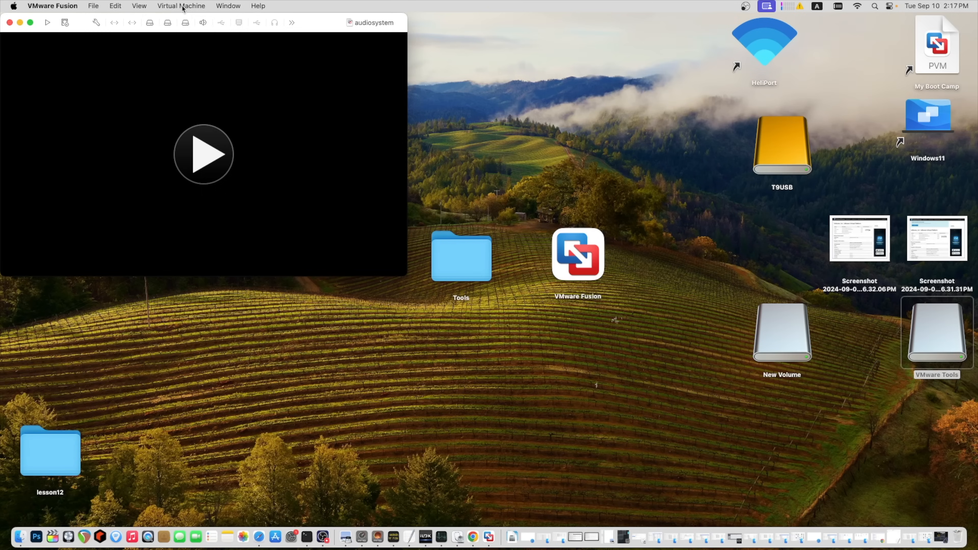
Set the VM to 16 processor cores and power it back on.
click(181, 6)
click(171, 105)
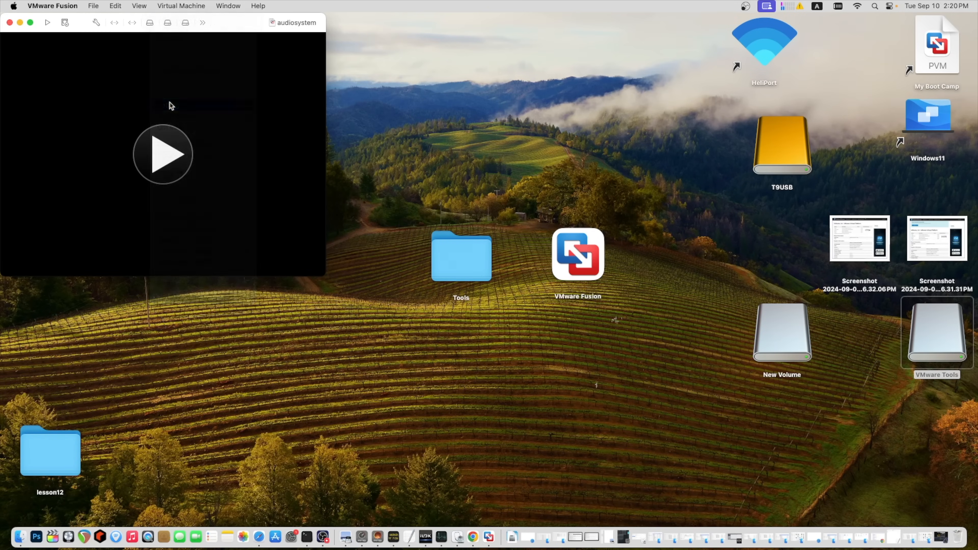
click(528, 85)
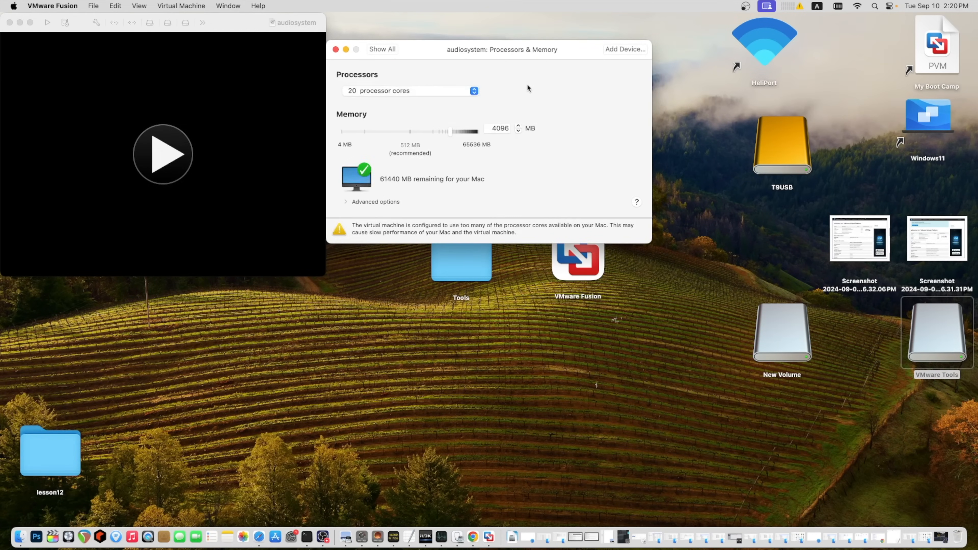
click(460, 92)
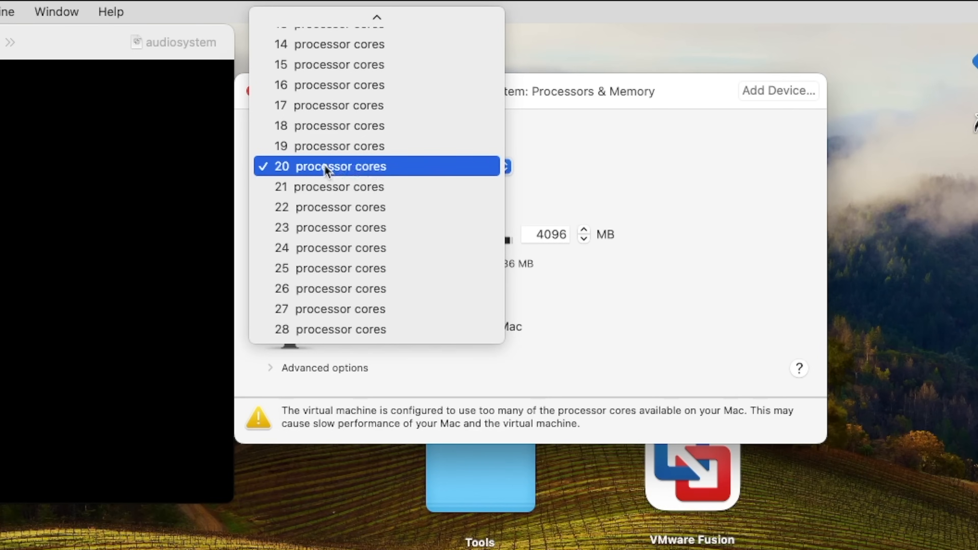
click(316, 90)
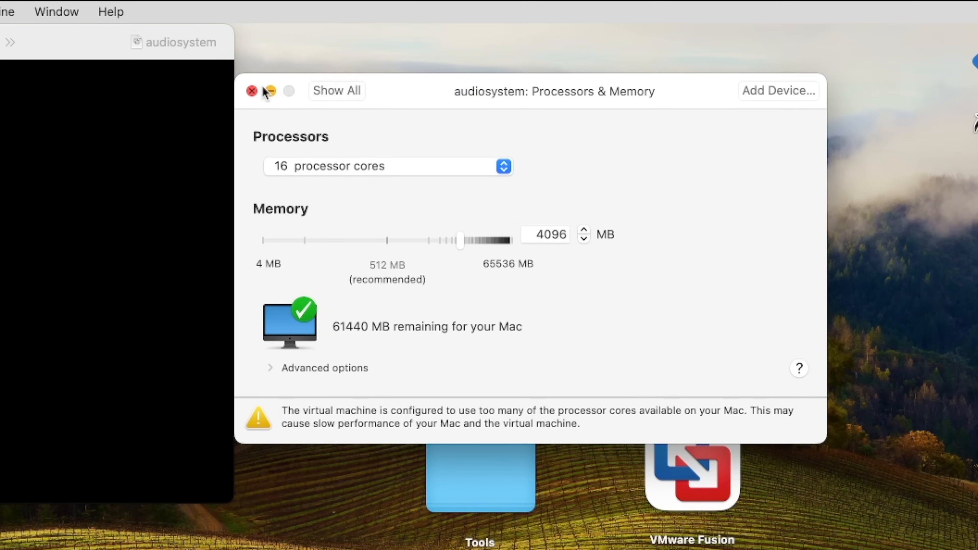
click(252, 91)
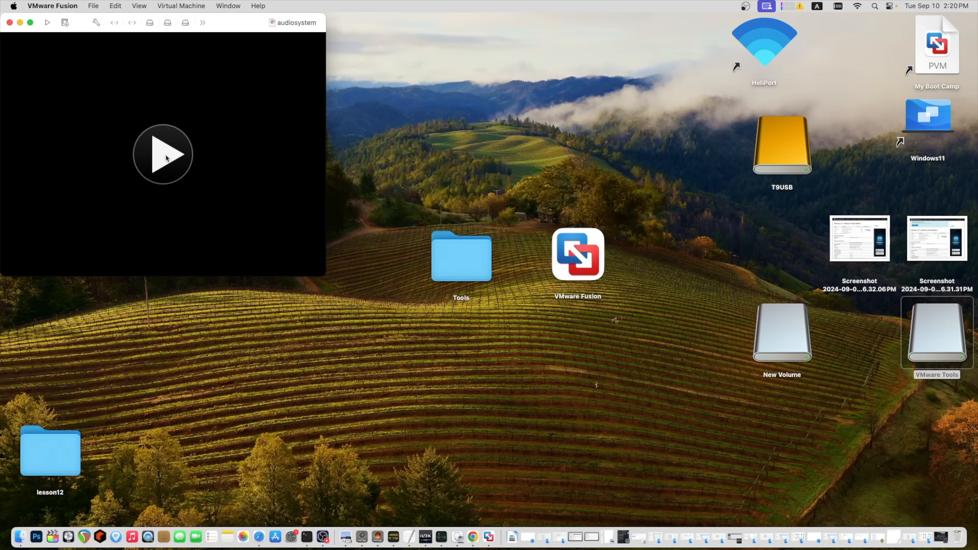
click(166, 157)
click(171, 155)
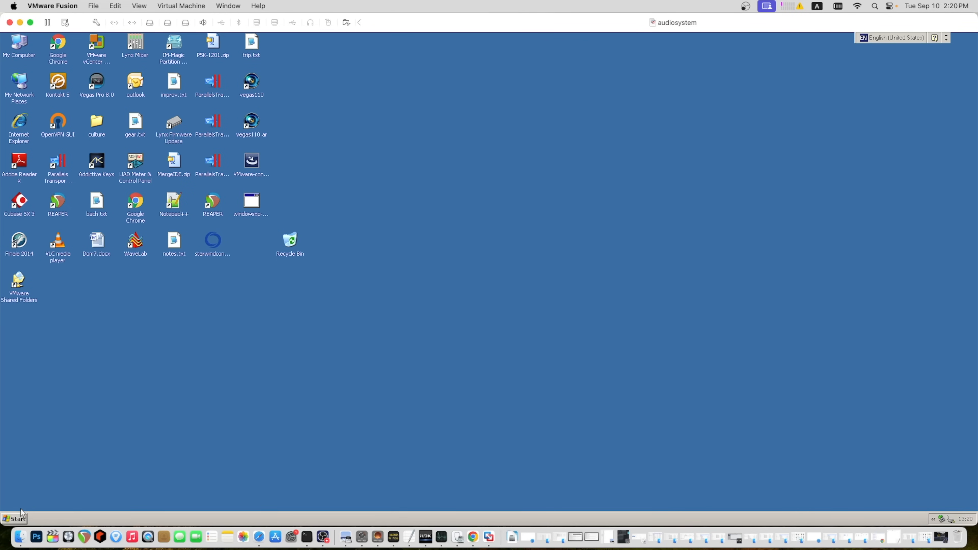
Launch Geekbench 2.4 from the Start menu and run the benchmarks with 16 cores.
click(17, 520)
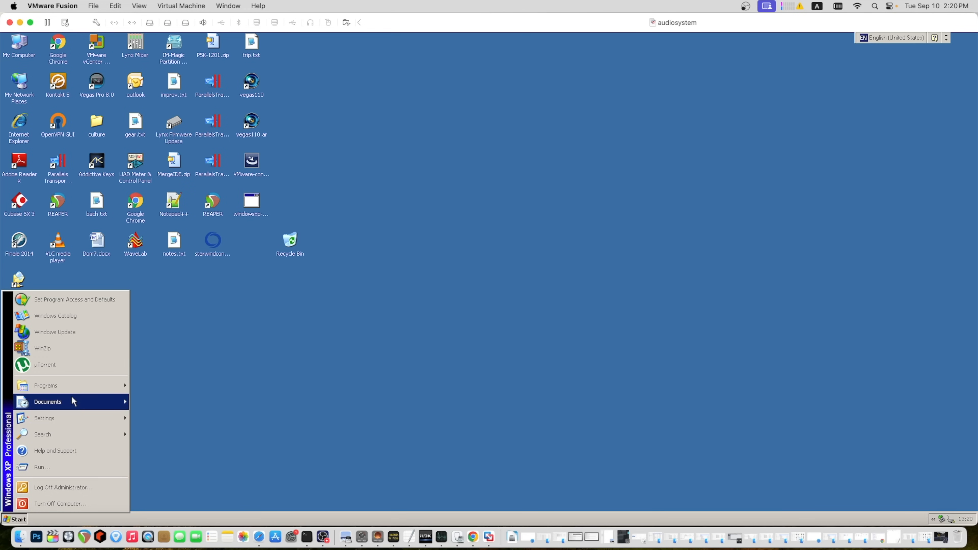
mouse_move(88, 388)
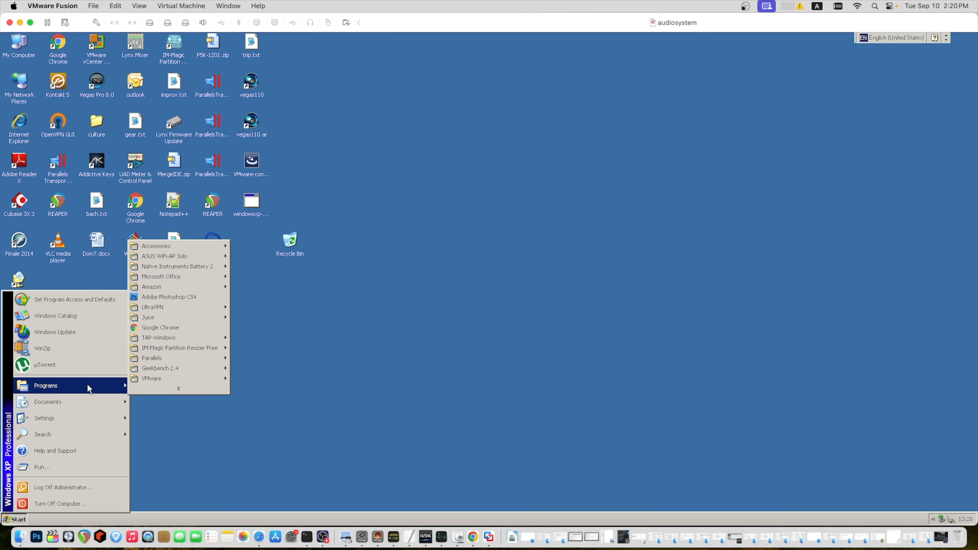
mouse_move(157, 379)
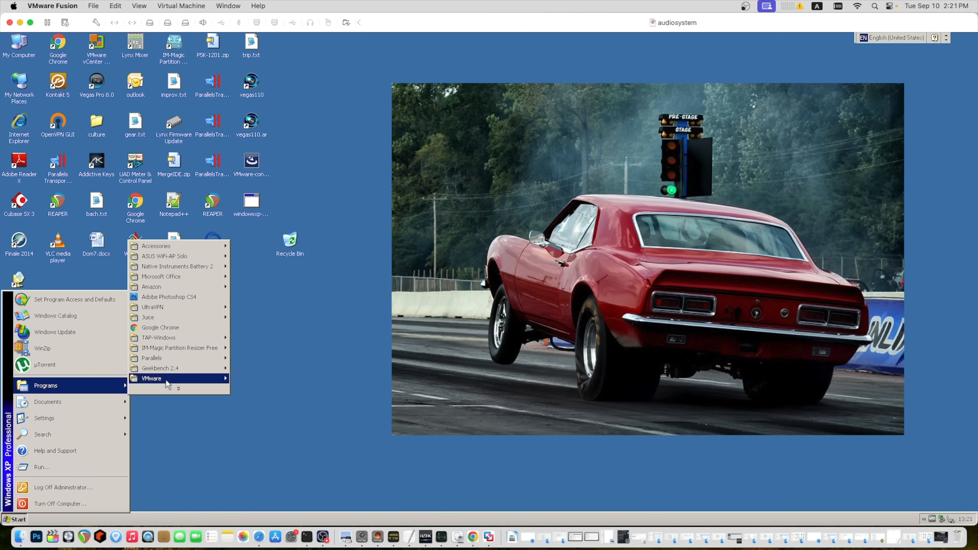
click(304, 380)
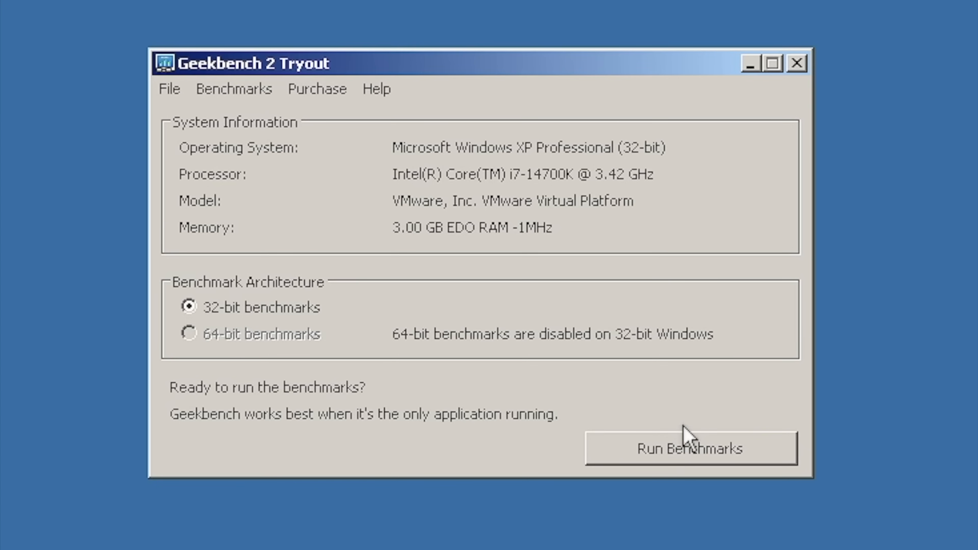
click(601, 381)
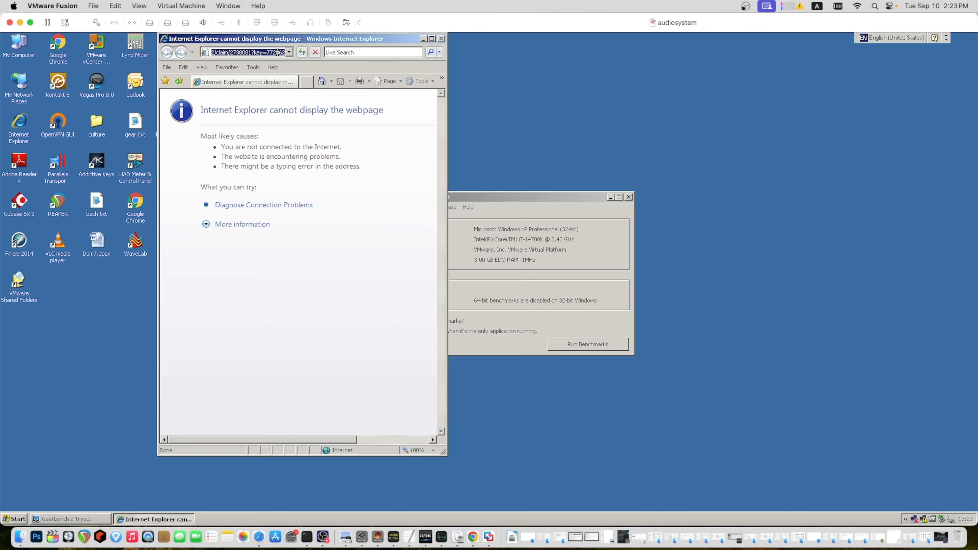
Open the new result claim URL in Chrome.
click(46, 372)
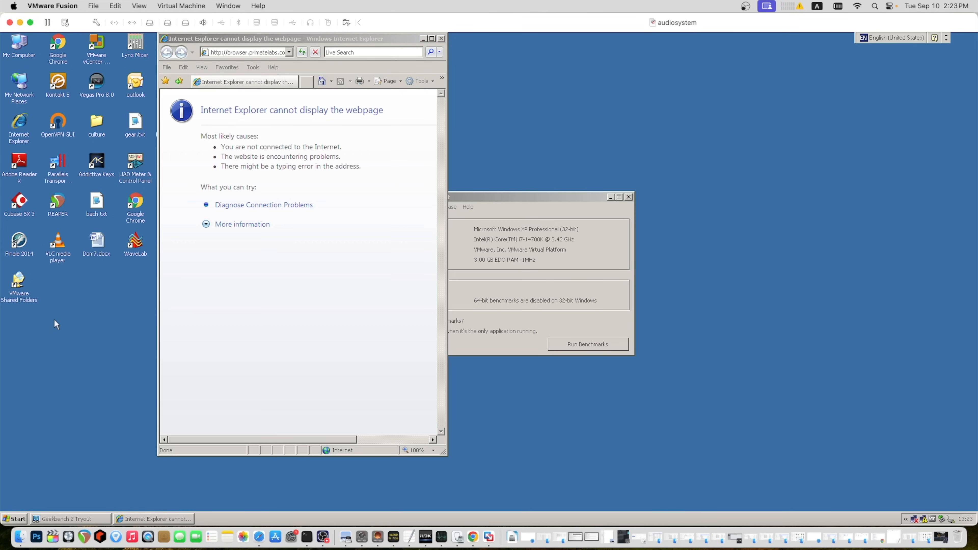
double_click(53, 57)
text(http://browser.primatelabs.com/geekbench2/claim/2738081?key=772862)
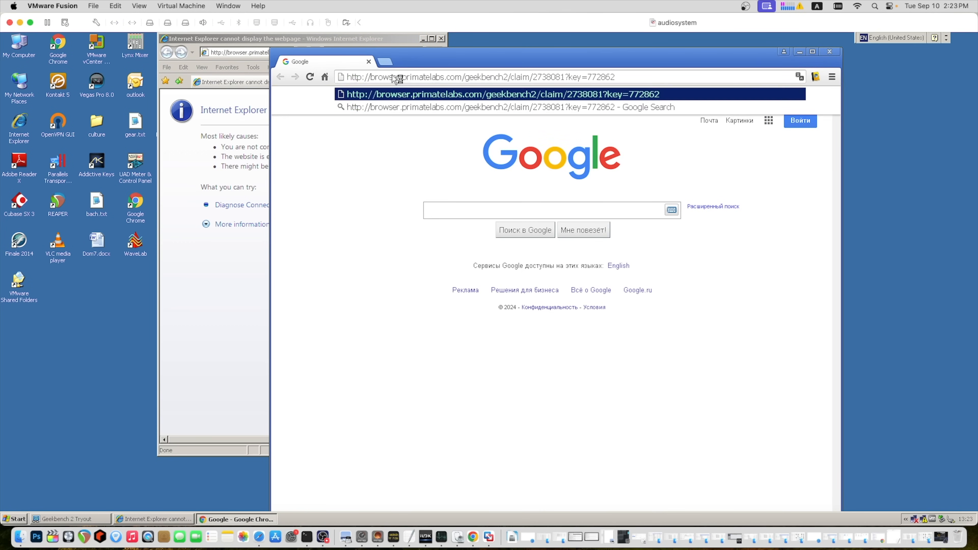
key(Return)
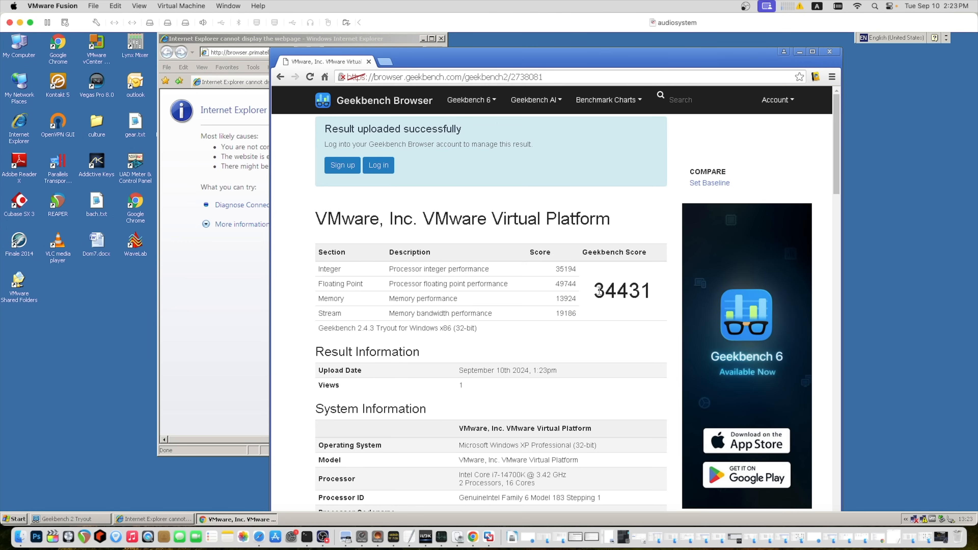
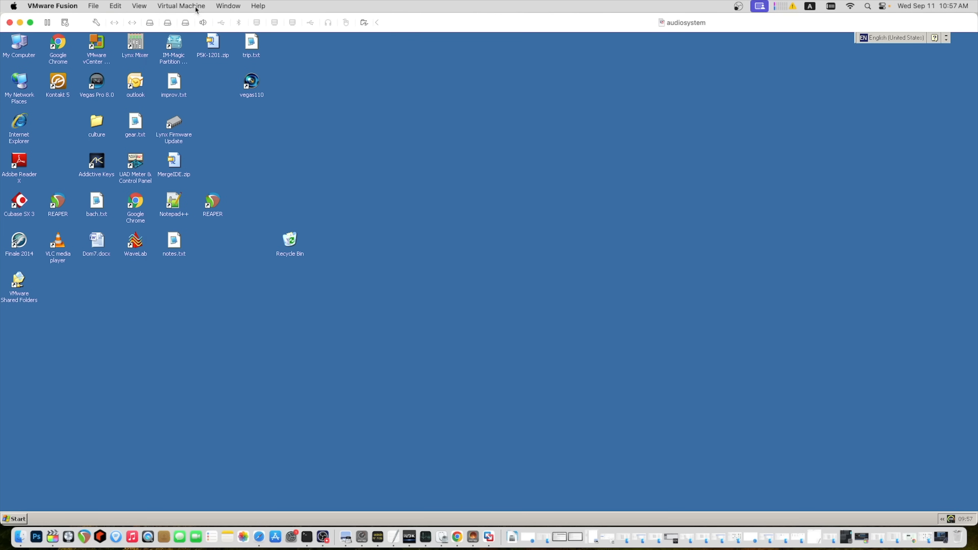
Connect the WIBU-BOX/U and eLicenser USB dongles to the Windows XP virtual machine.
click(196, 10)
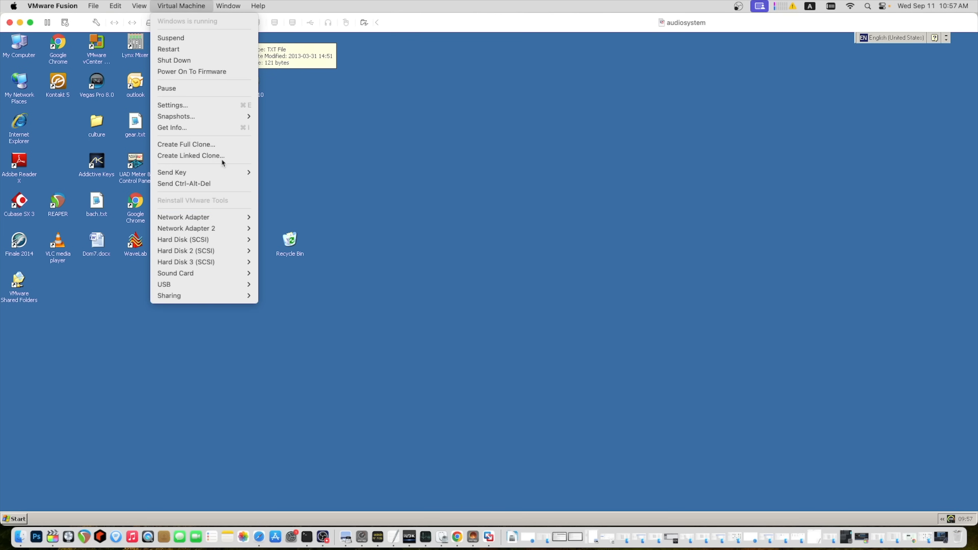
mouse_move(212, 284)
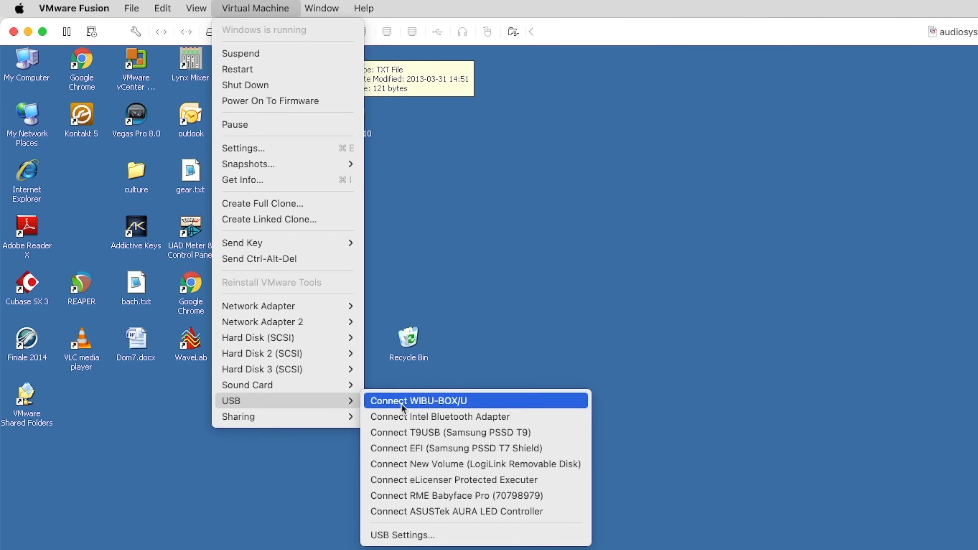
click(434, 405)
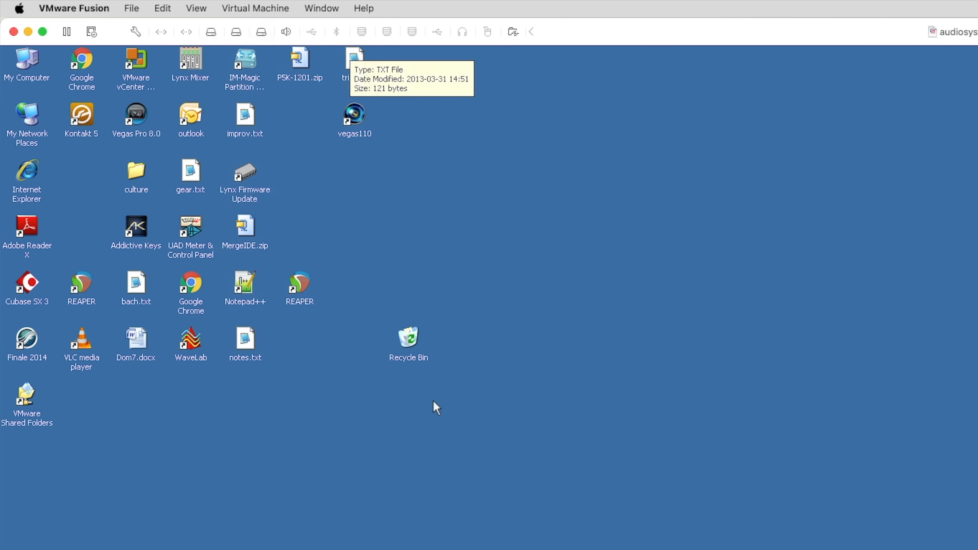
click(231, 7)
mouse_move(285, 401)
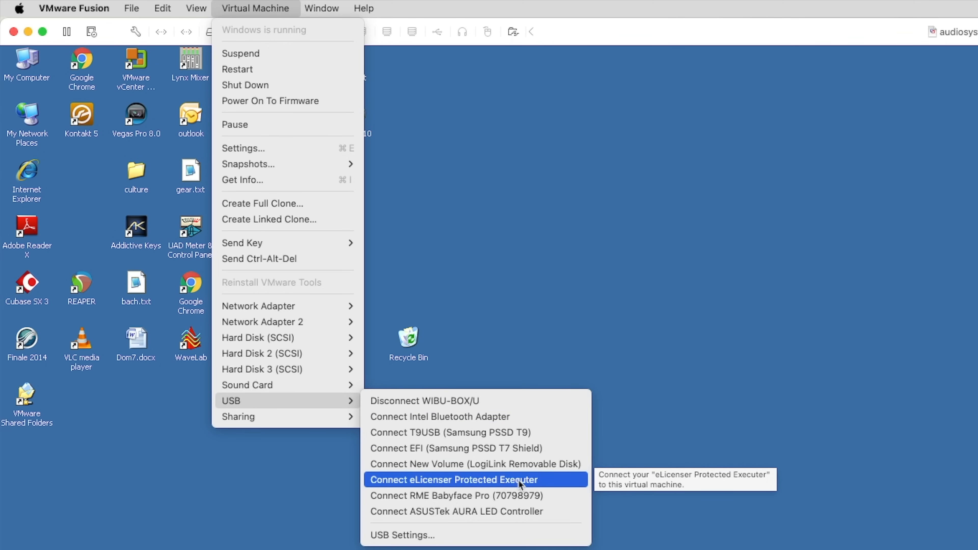
click(502, 481)
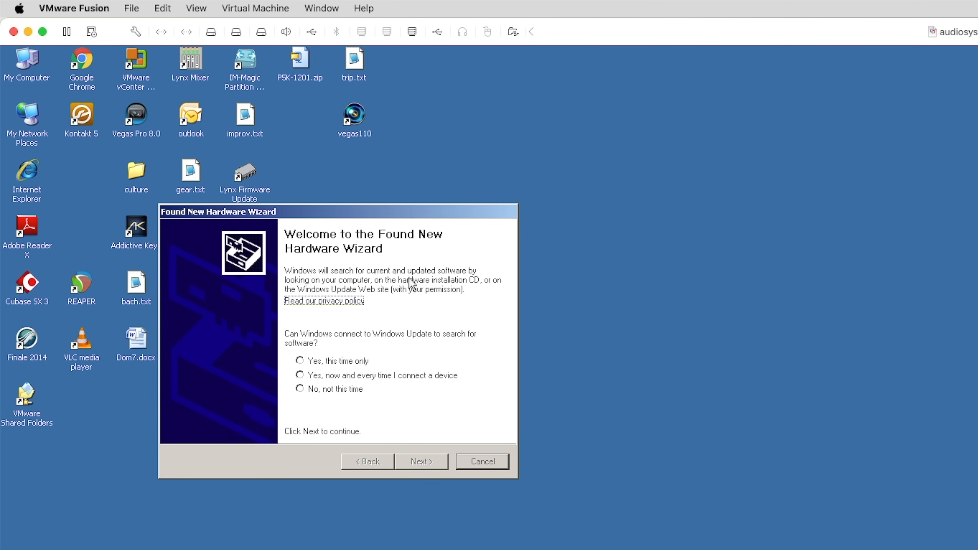
Complete the Found New Hardware Wizard for the USB Protection Device and WIBU-BOX/U drivers.
click(310, 362)
click(420, 461)
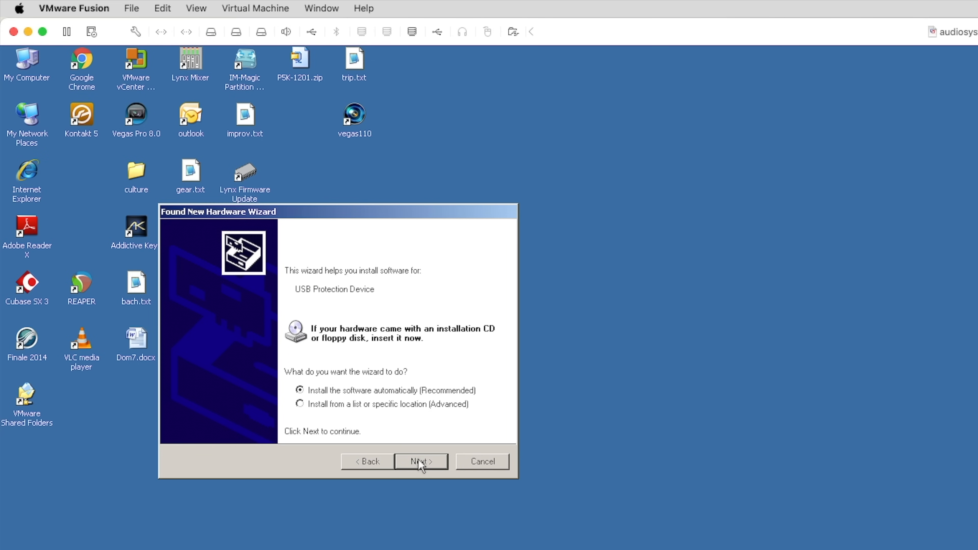
click(420, 460)
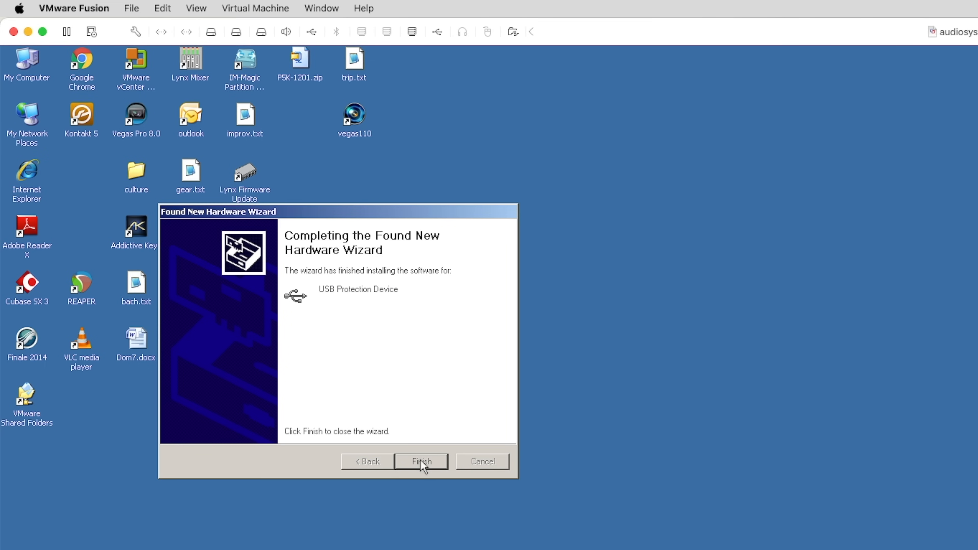
click(422, 462)
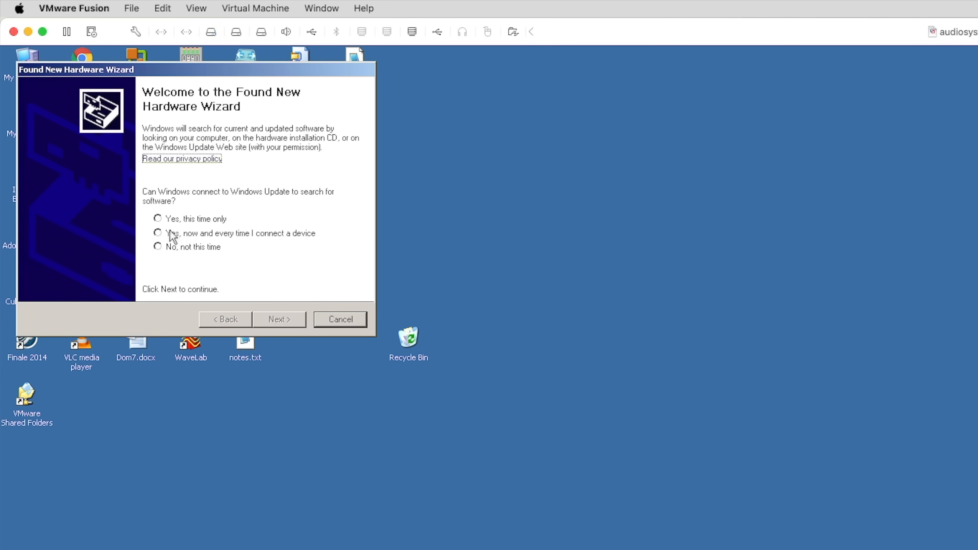
click(159, 218)
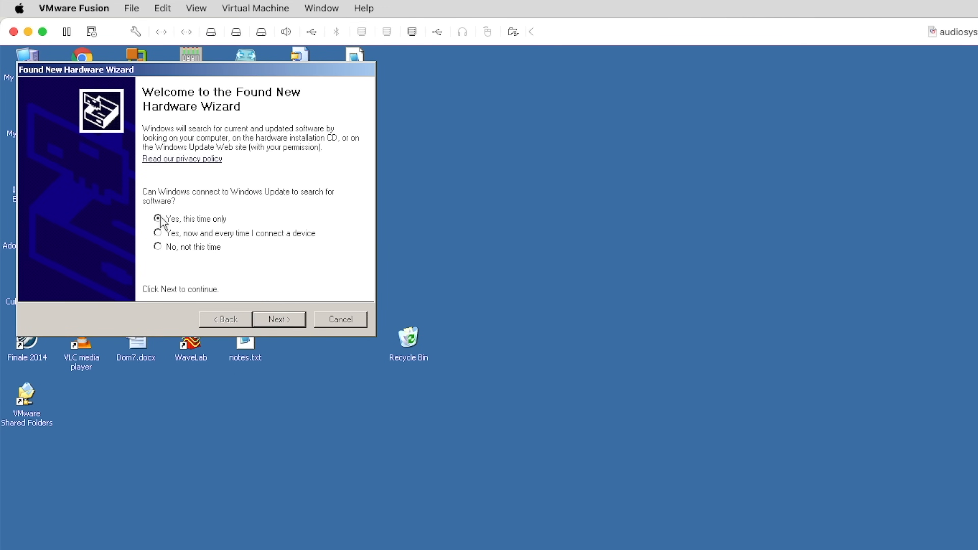
click(279, 313)
click(270, 315)
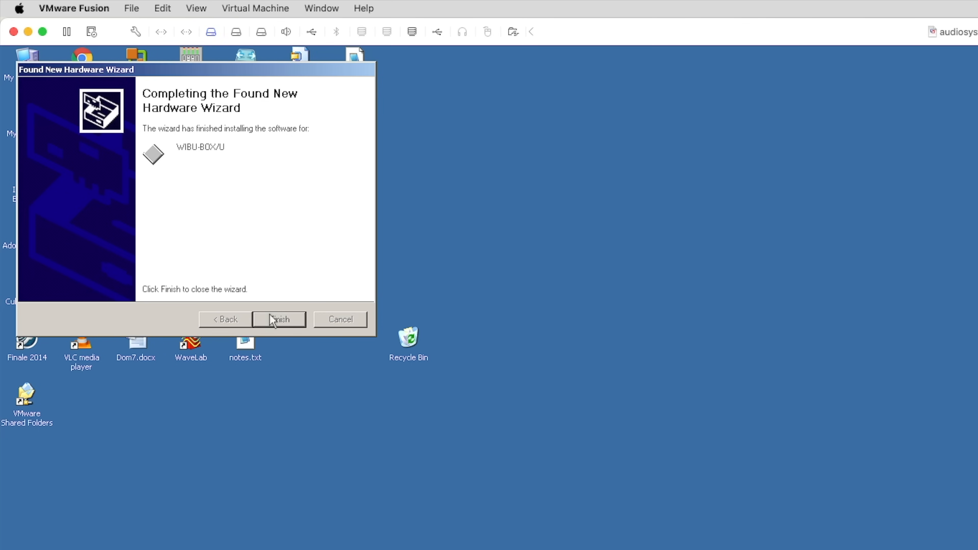
click(270, 315)
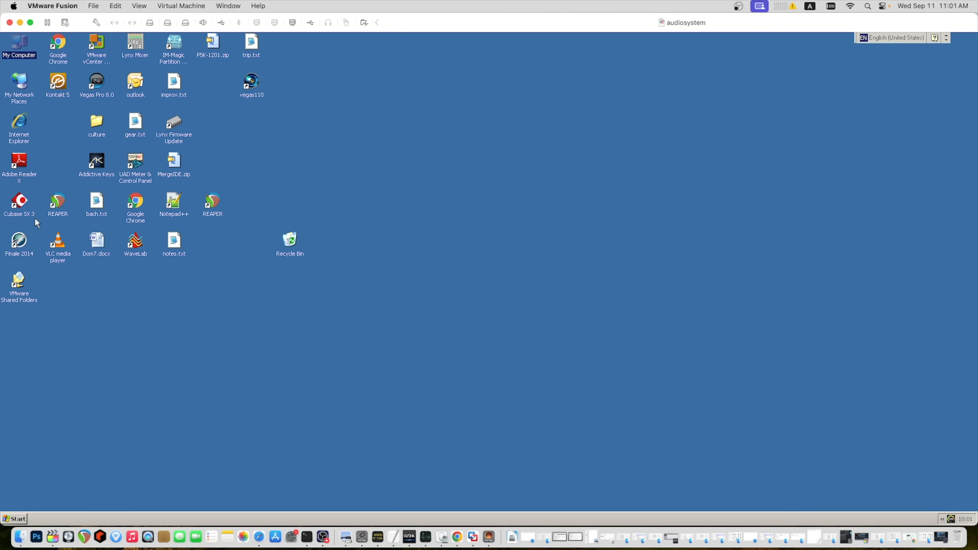
Launch Cubase SX 3, skipping the ASIO configuration test.
double_click(19, 203)
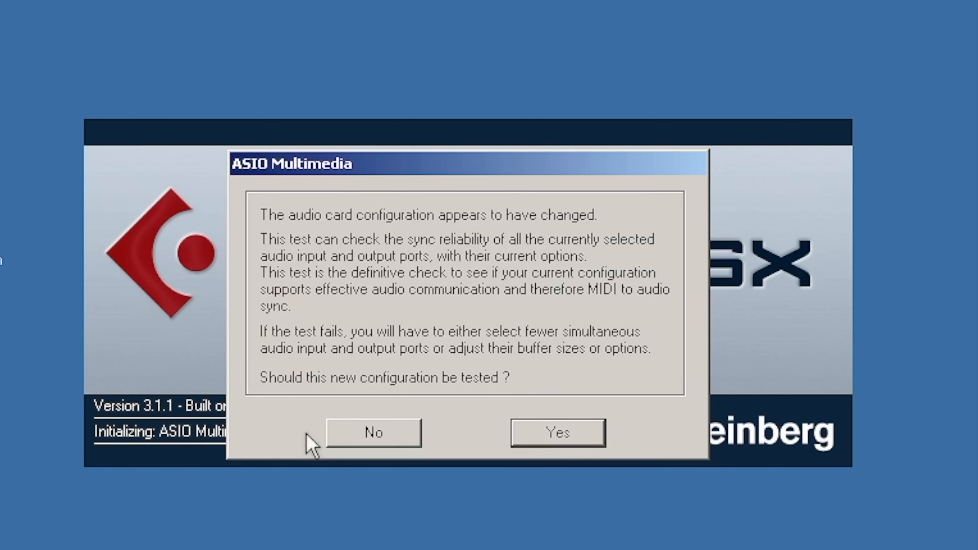
click(345, 434)
click(449, 407)
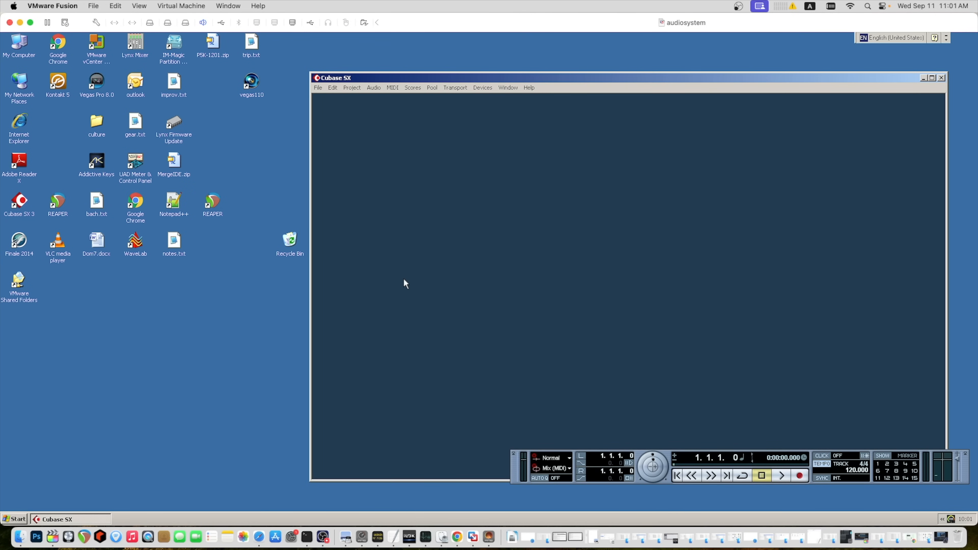
Open the project new tune4.cpr, continuing past the low-memory sample warning.
click(318, 89)
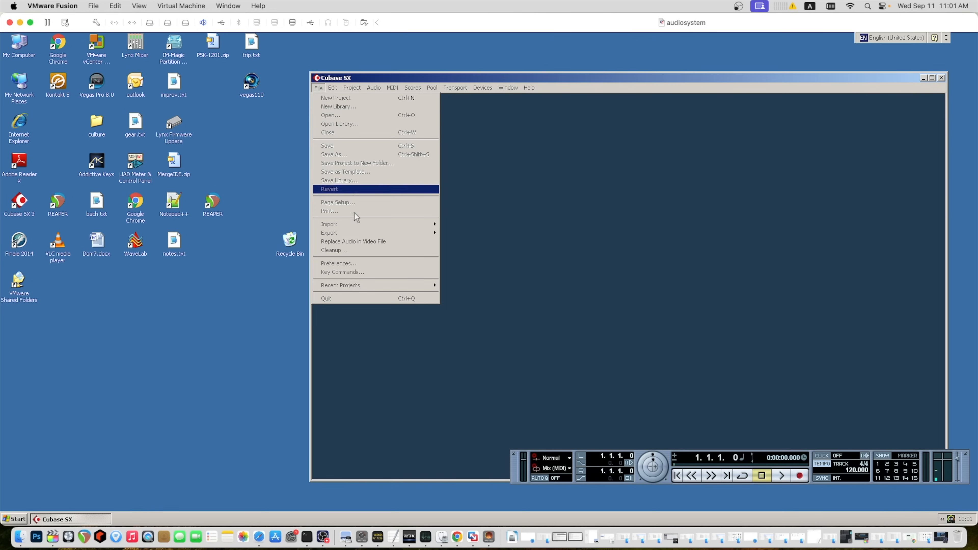
click(332, 115)
click(160, 154)
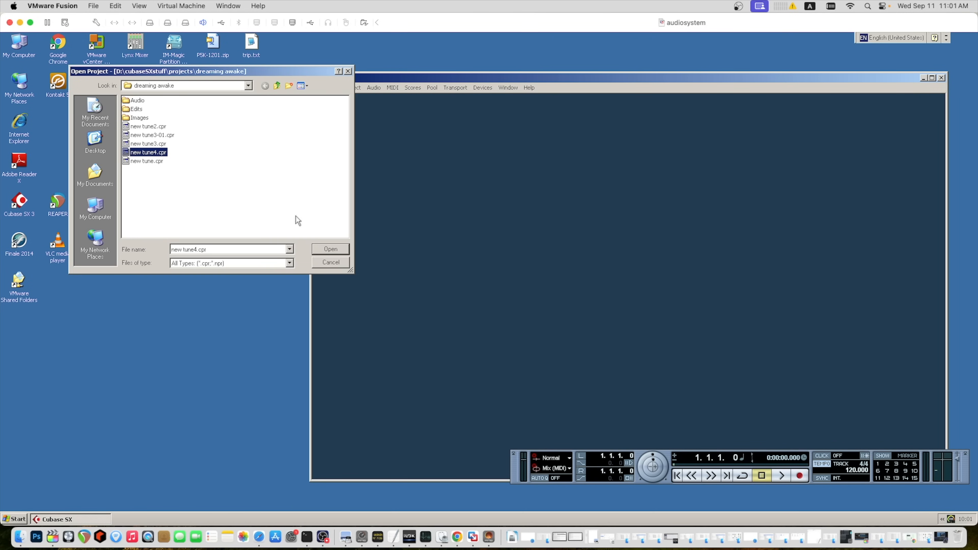
click(331, 249)
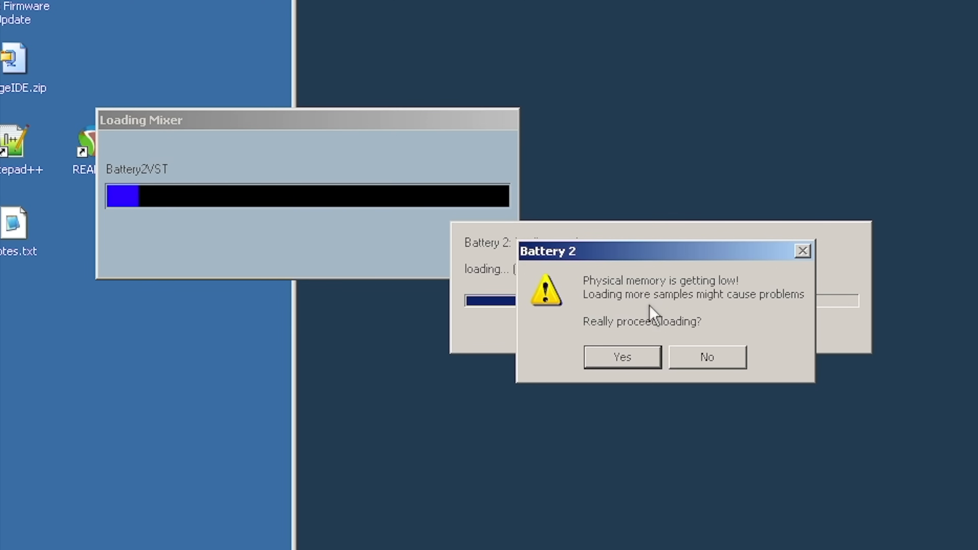
click(623, 358)
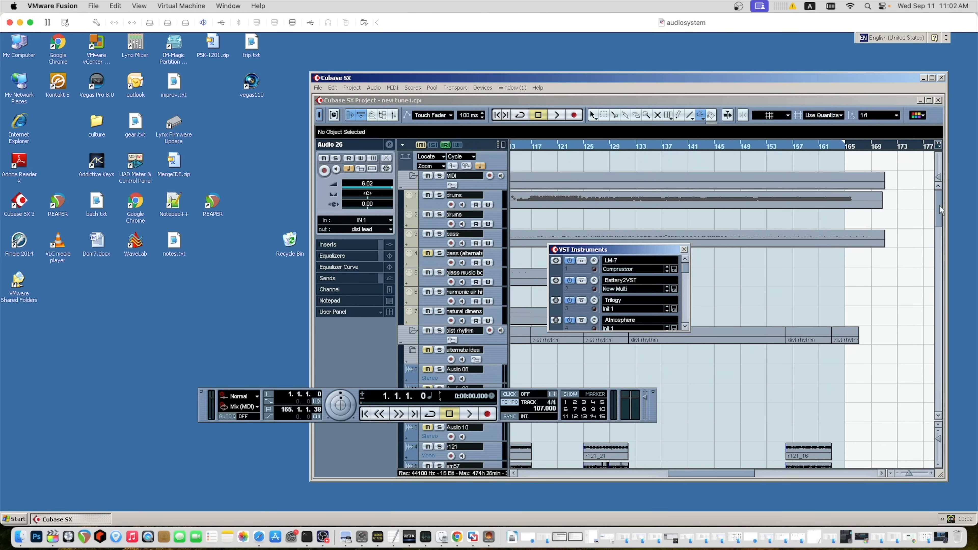
Open the VST Instruments rack and check the Atmosphere instrument's editor.
mouse_move(939, 201)
mouse_down()
mouse_move(948, 251)
mouse_move(943, 184)
mouse_up()
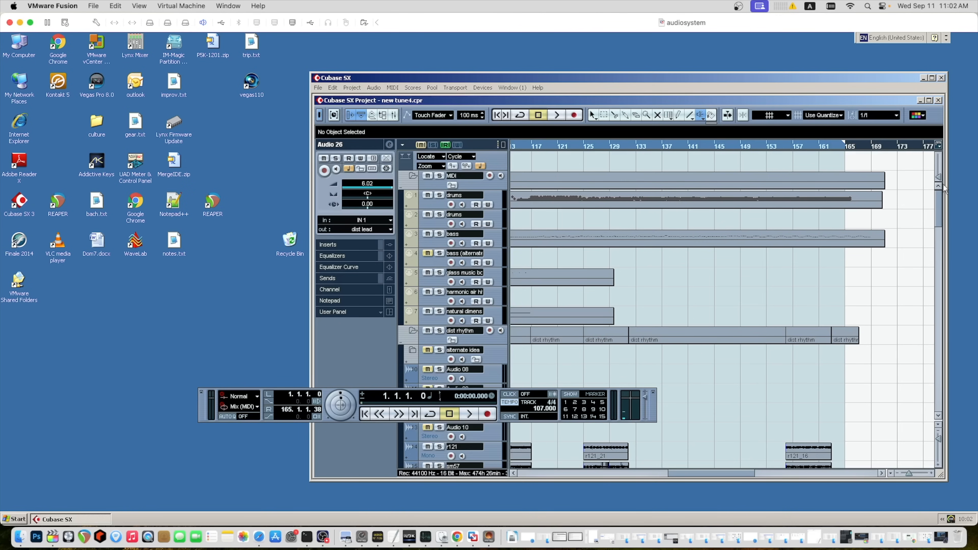
click(484, 88)
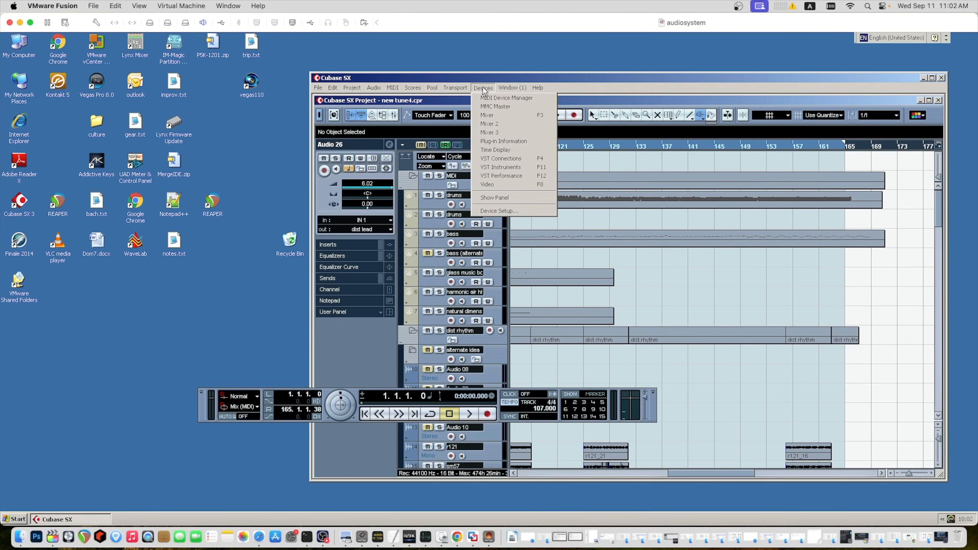
click(500, 167)
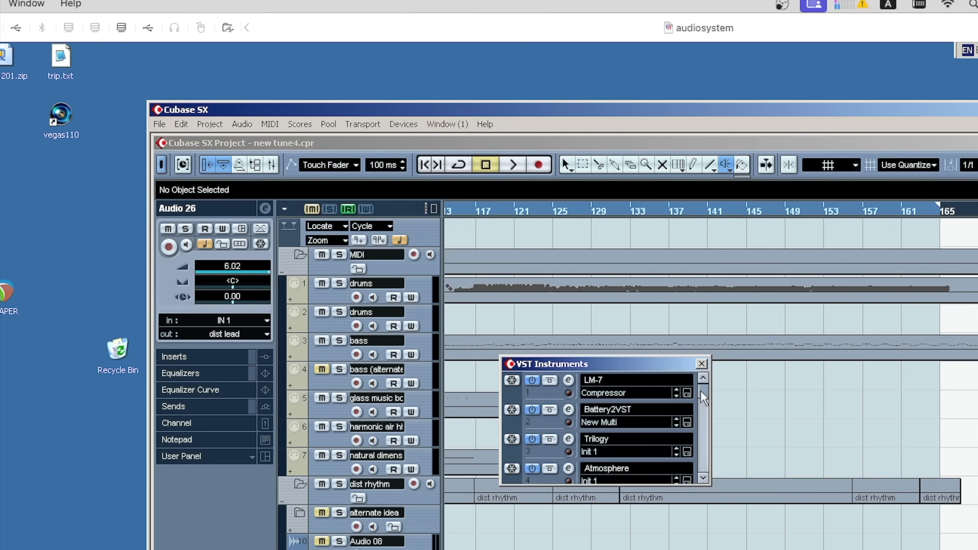
scroll(703, 395, down, 5)
scroll(703, 394, up, 5)
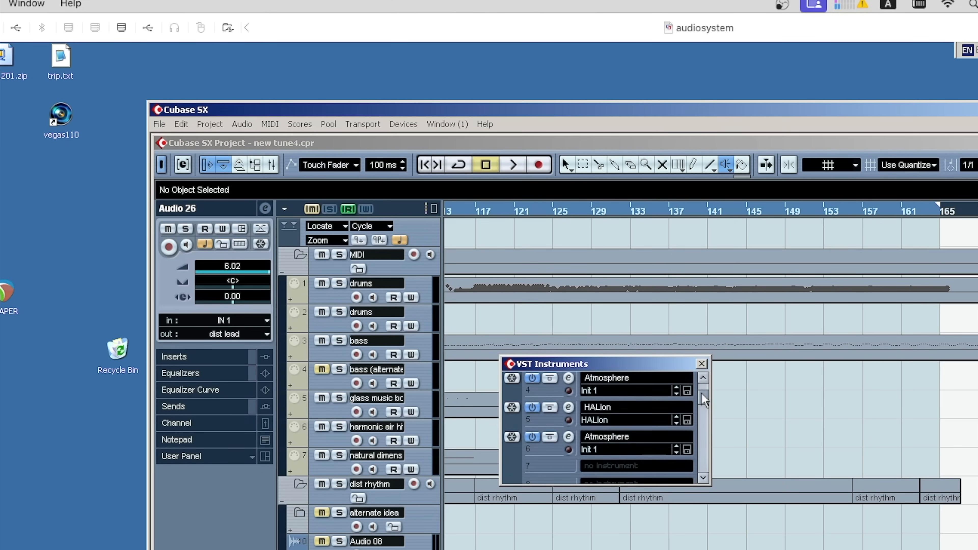
click(568, 469)
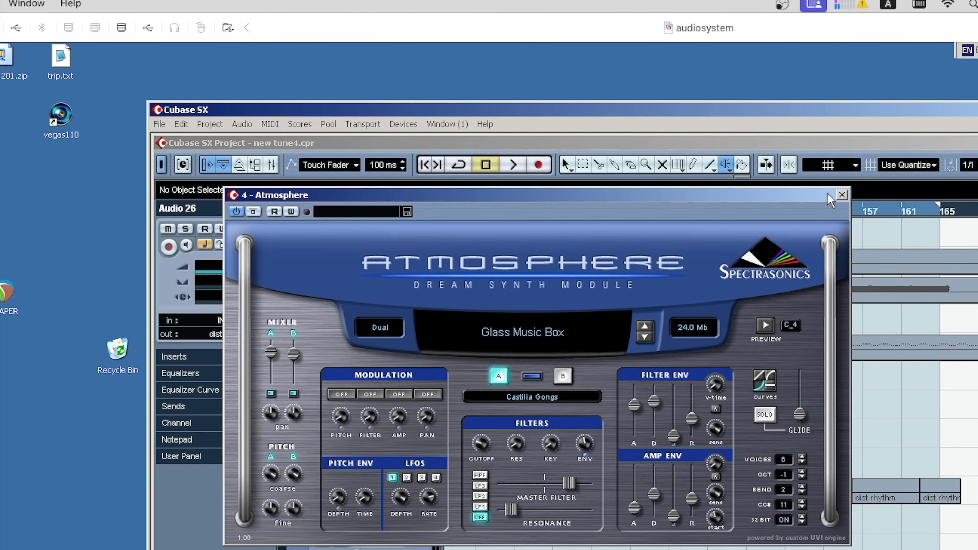
click(842, 196)
Load Culture1-6 into empty VST instrument slot 7 and close its editor.
scroll(706, 399, down, 1)
scroll(707, 399, down, 3)
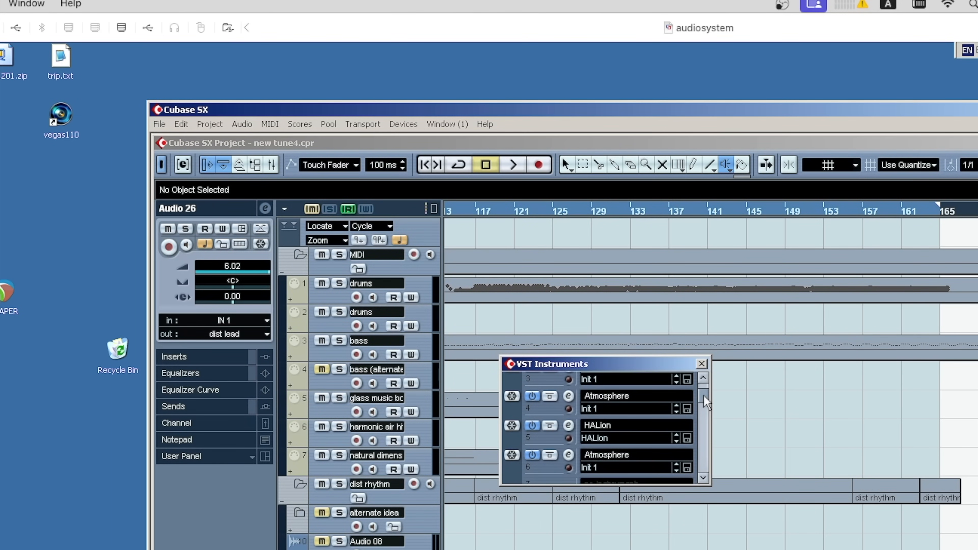
scroll(706, 403, down, 1)
scroll(707, 403, down, 1)
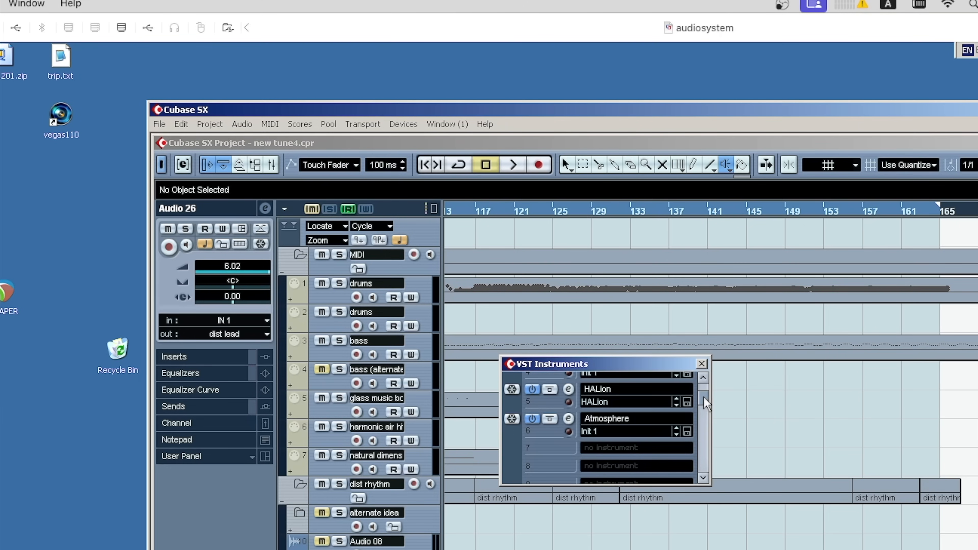
click(600, 447)
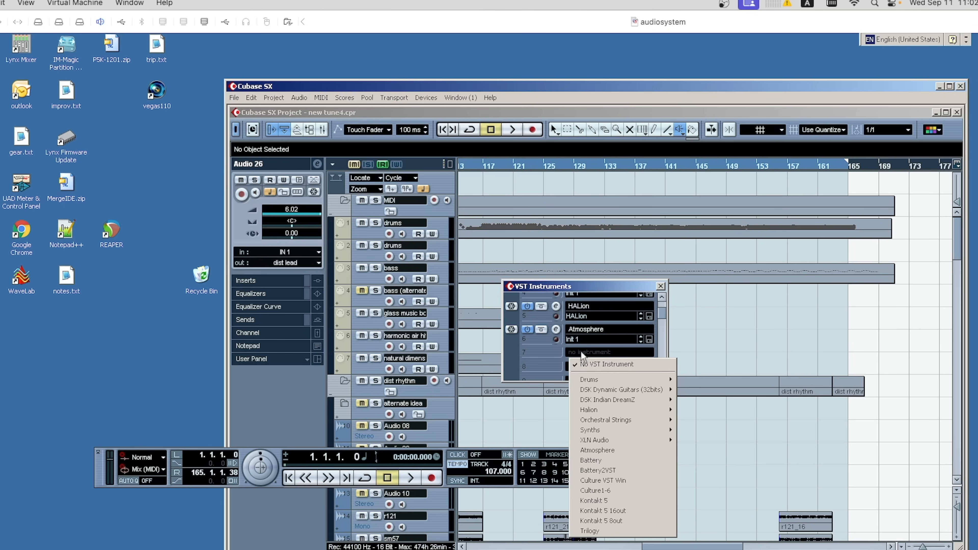
click(596, 491)
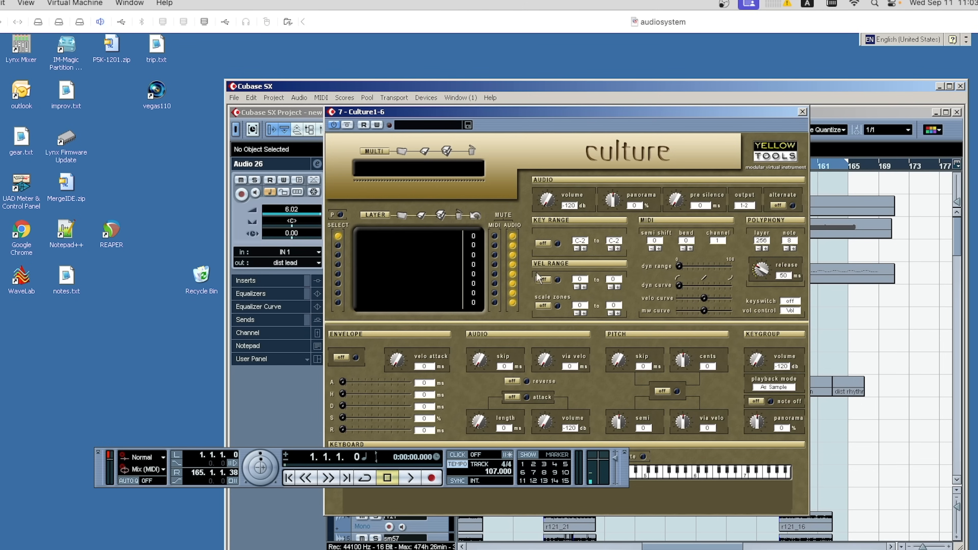
click(803, 112)
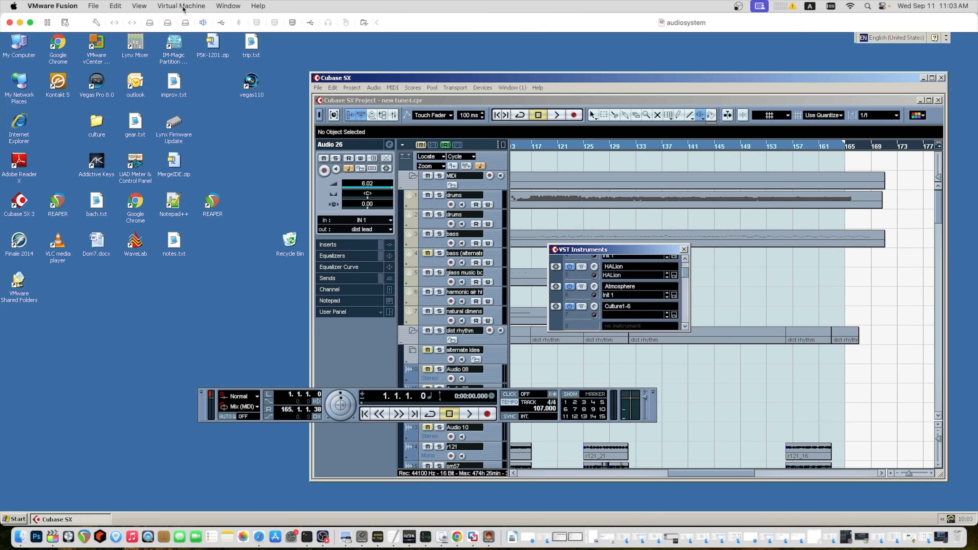
click(181, 6)
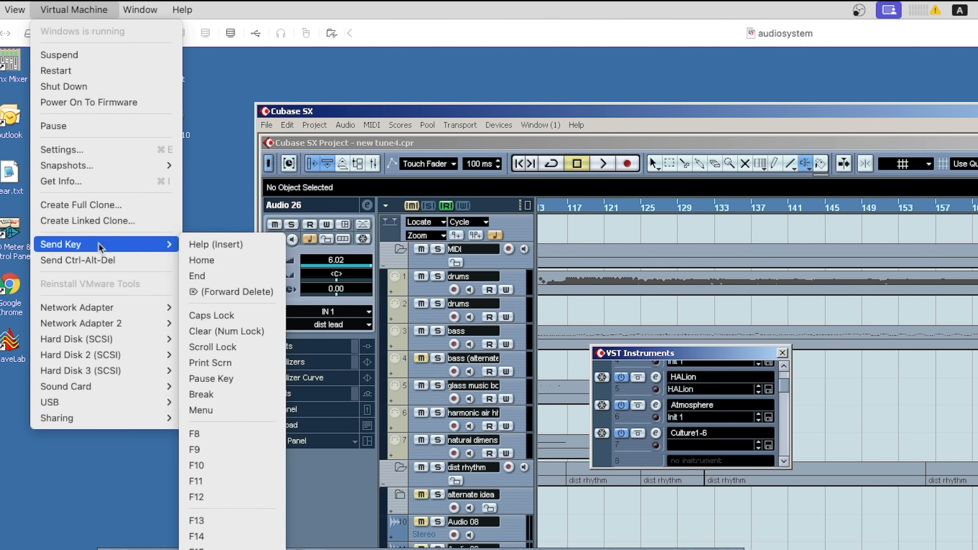
mouse_move(183, 278)
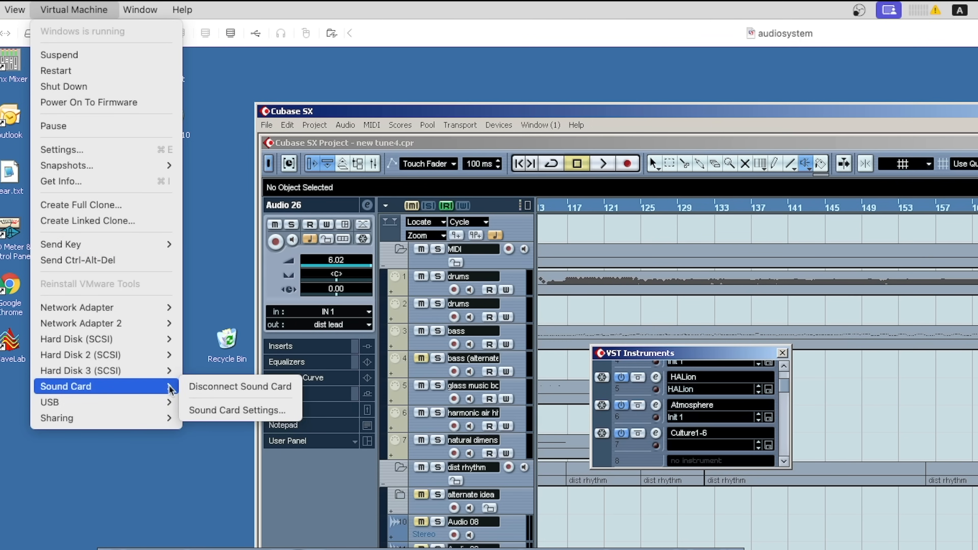
mouse_move(67, 402)
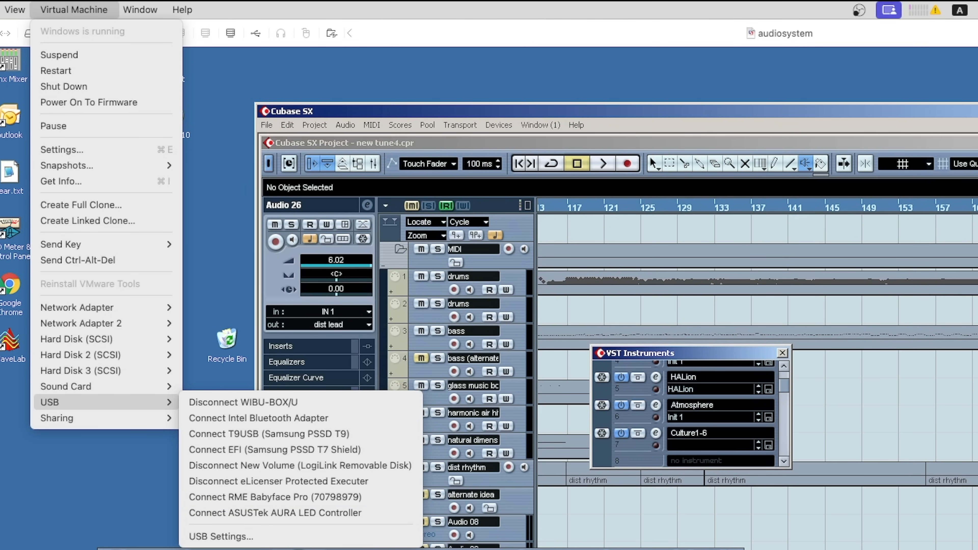
click(329, 537)
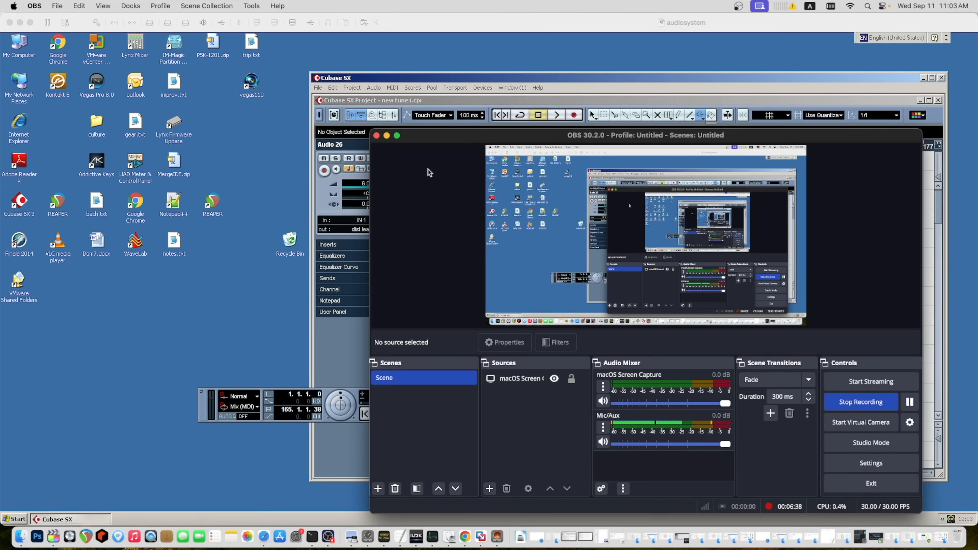
key(cmd+m)
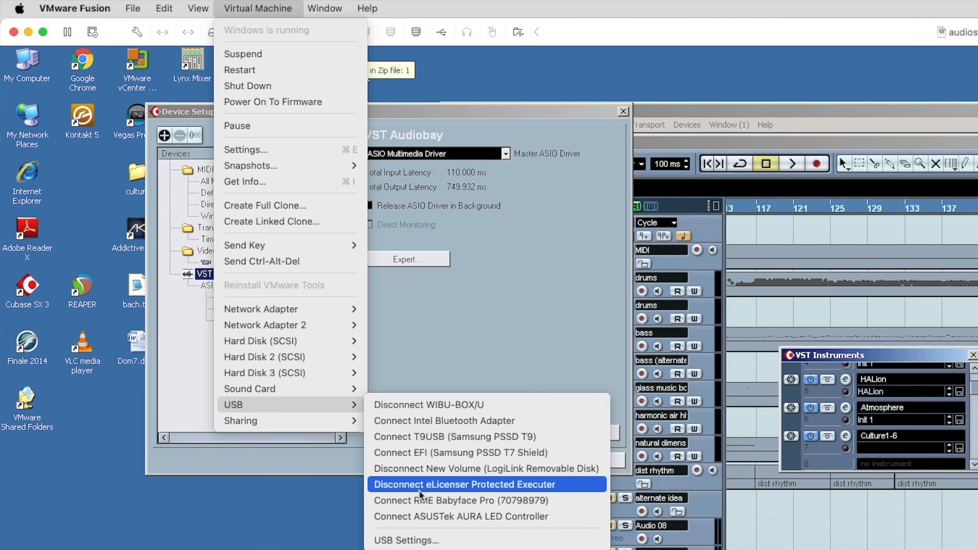
Connect the RME Babyface Pro to the VM and switch Cubase's master driver to ASIO Fireface USB.
click(417, 501)
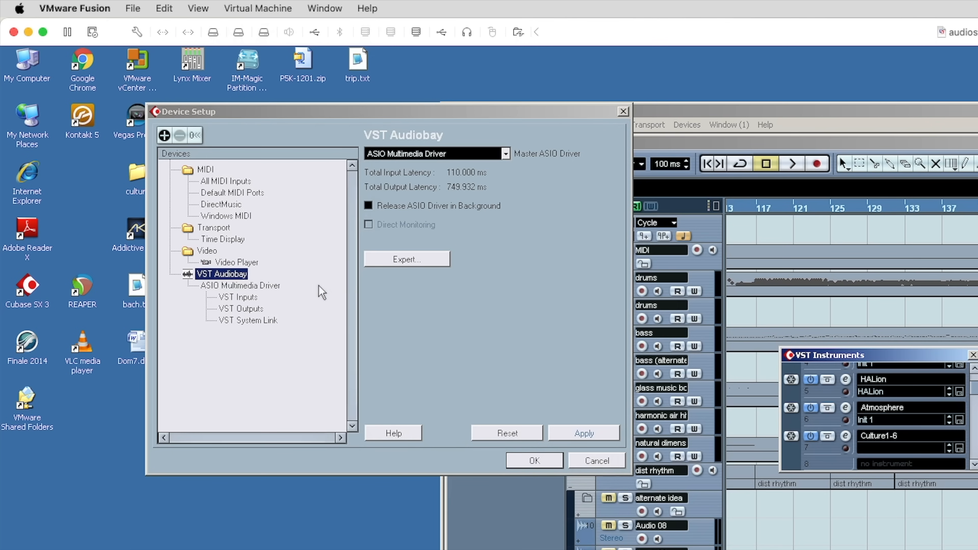
click(438, 155)
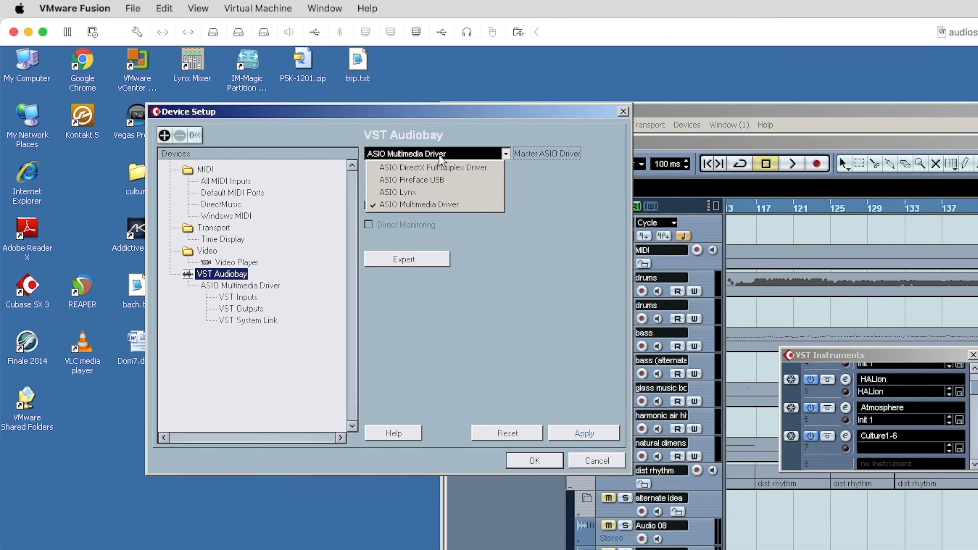
click(432, 178)
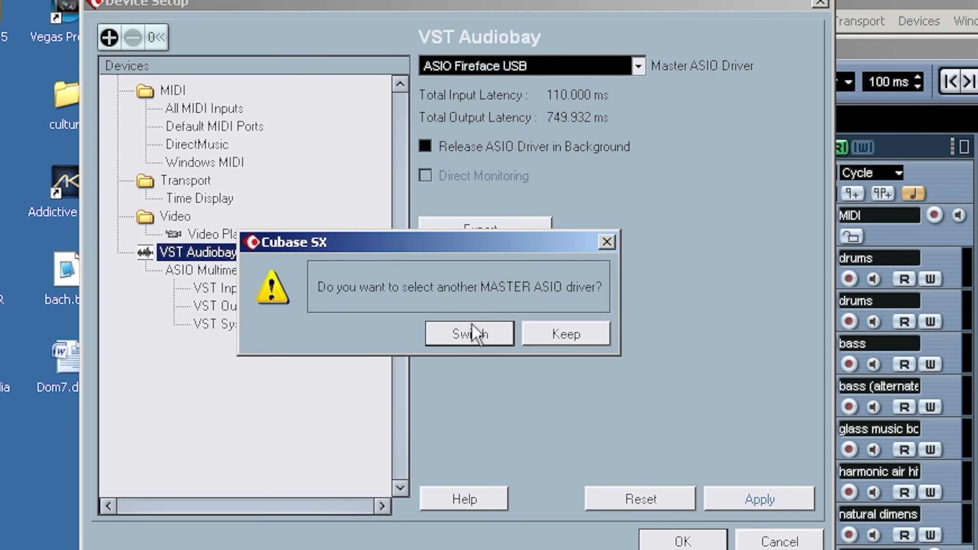
click(469, 335)
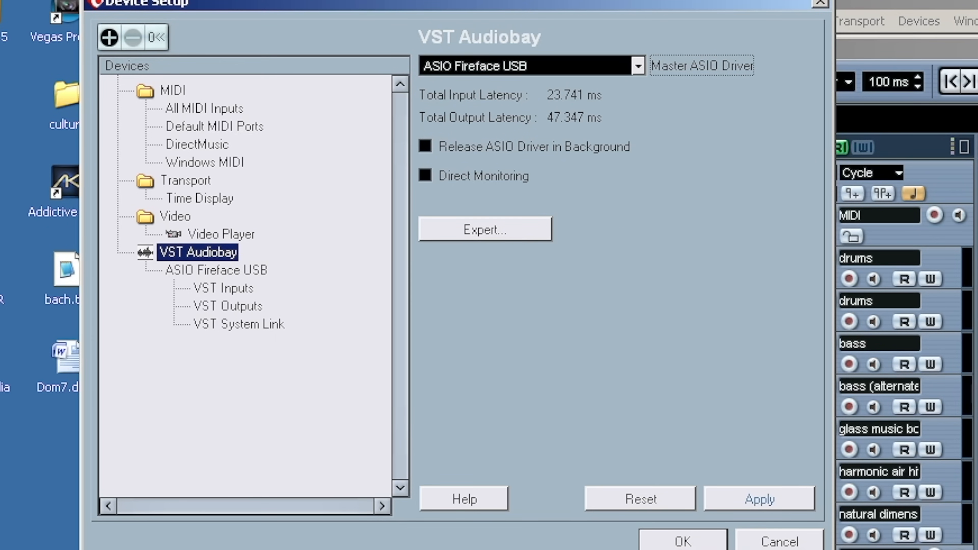
click(682, 542)
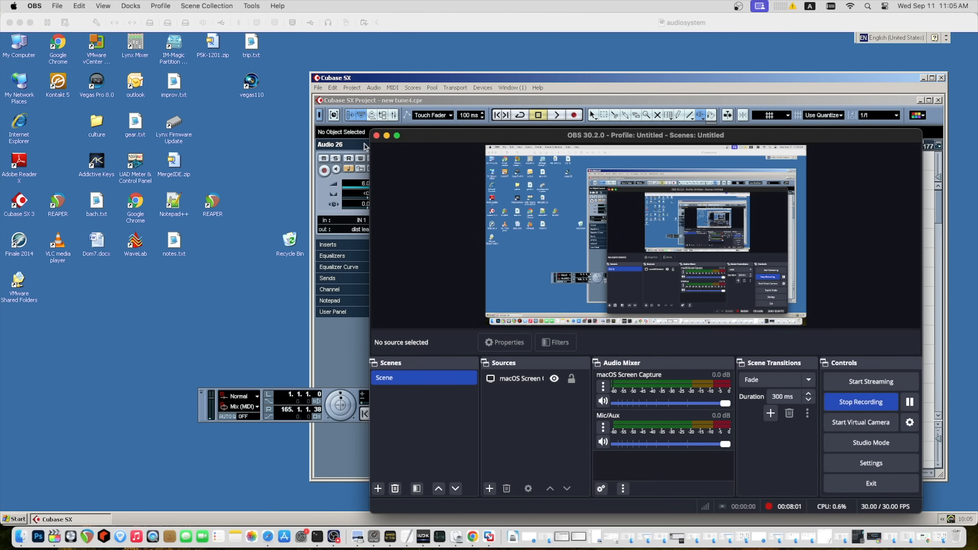
Minimize the OBS Studio window to uncover the virtual machine.
click(387, 135)
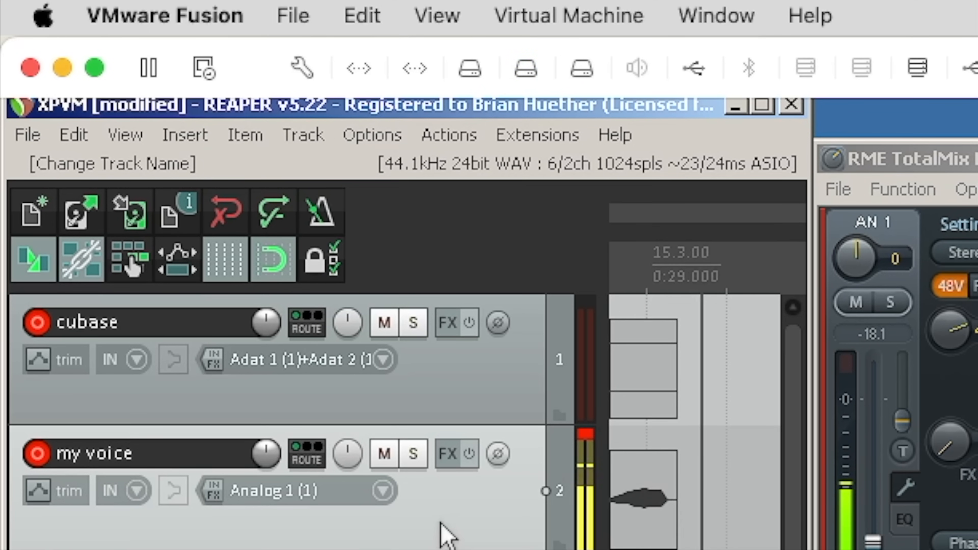
Check the REAPER cubase track's input stays on Stereo Adat 1 / Adat 2, then open Cubase's Devices menu.
click(454, 372)
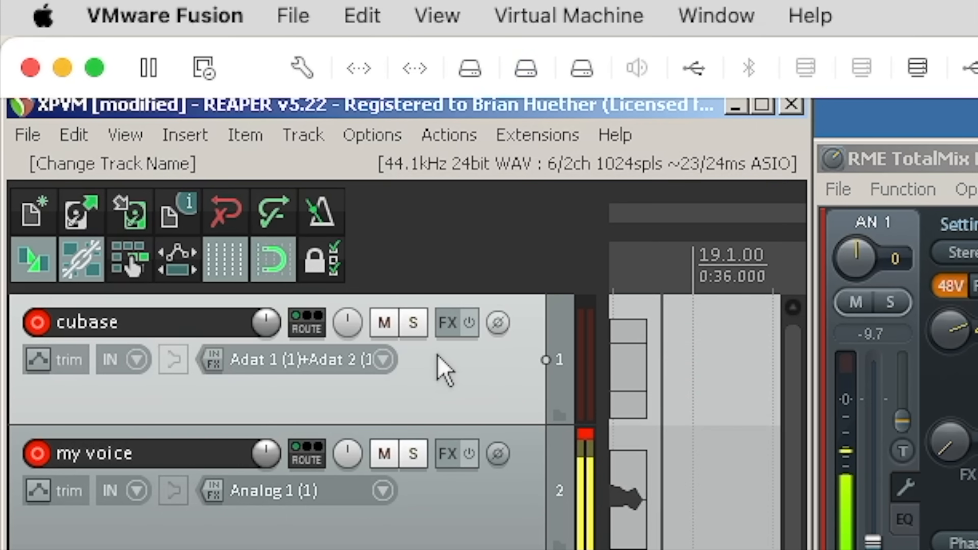
click(378, 364)
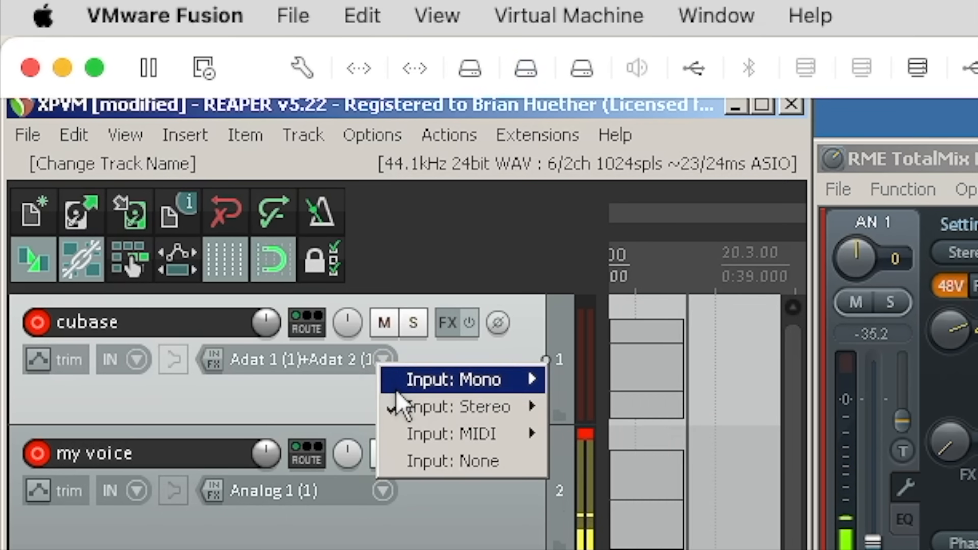
mouse_move(406, 406)
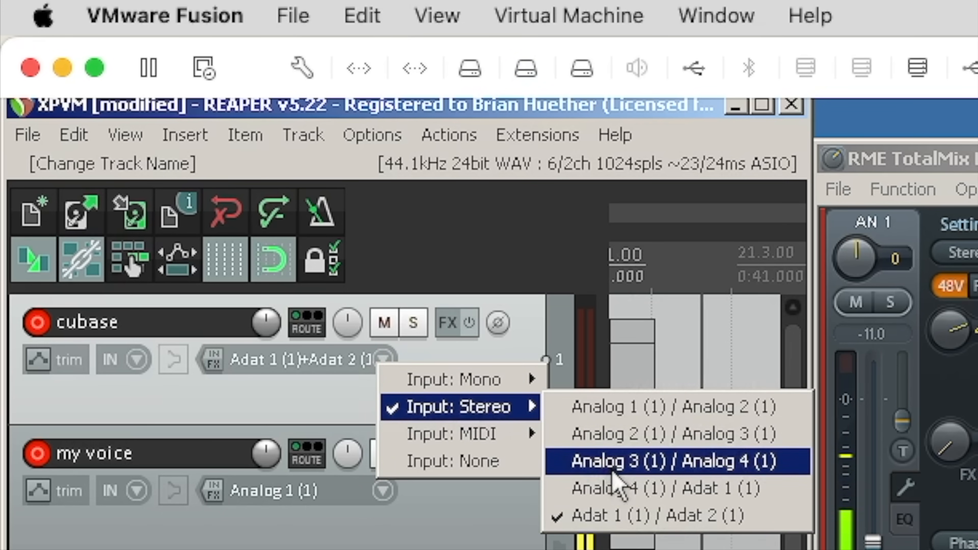
click(142, 218)
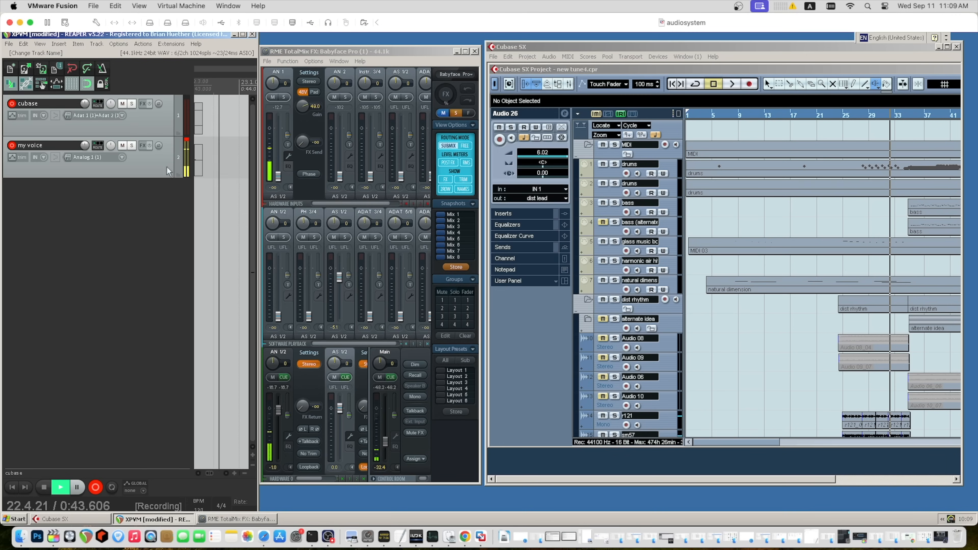
click(656, 56)
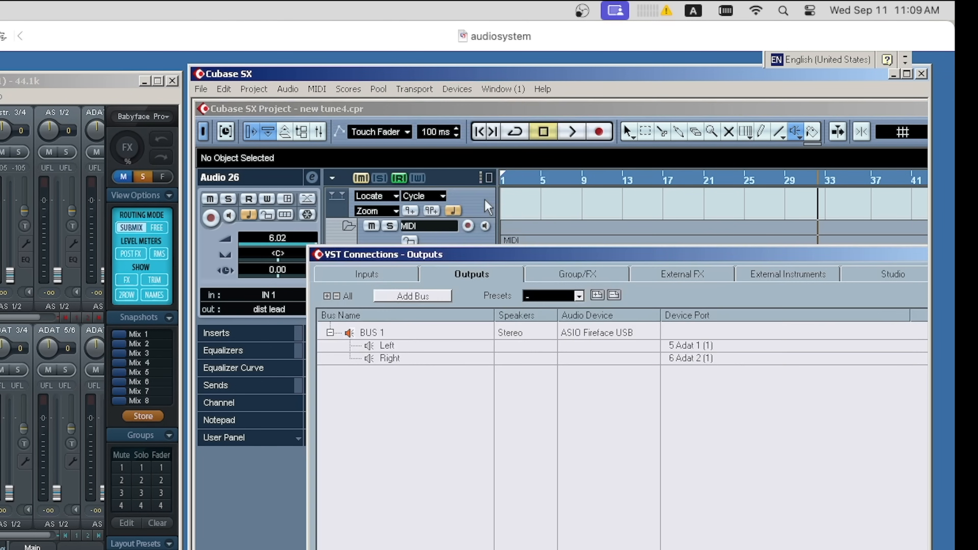
click(485, 199)
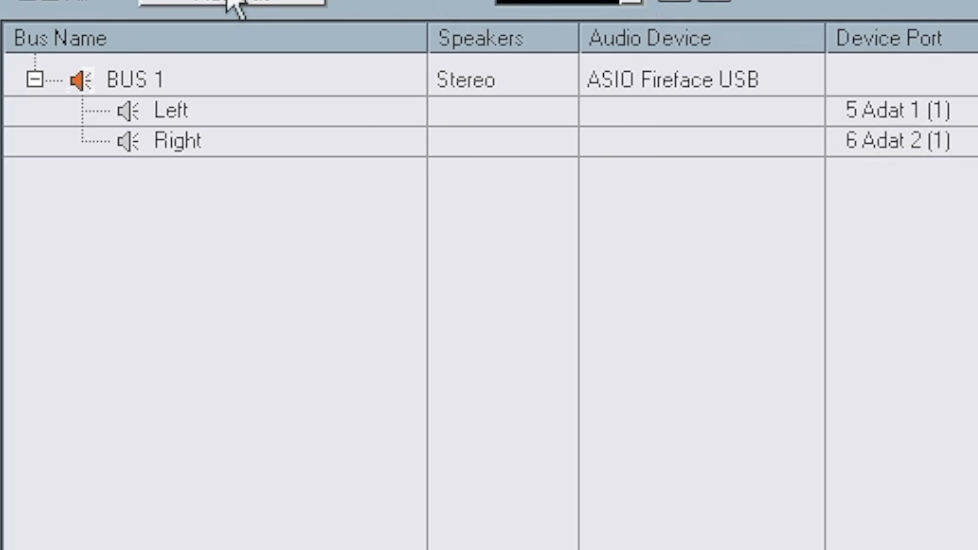
click(904, 157)
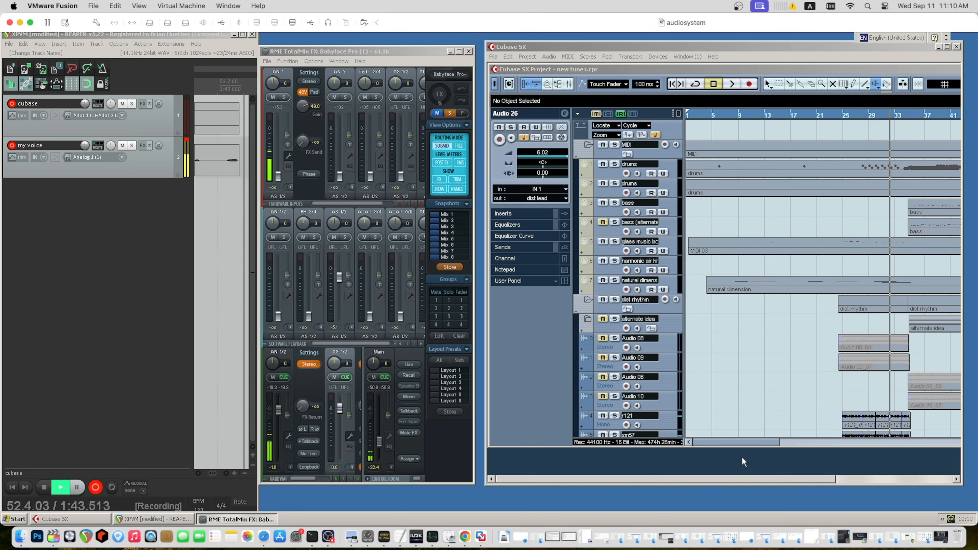
Start Cubase playback and lower TotalMix's AS 1/2 playback fader to -7.6.
key(F2)
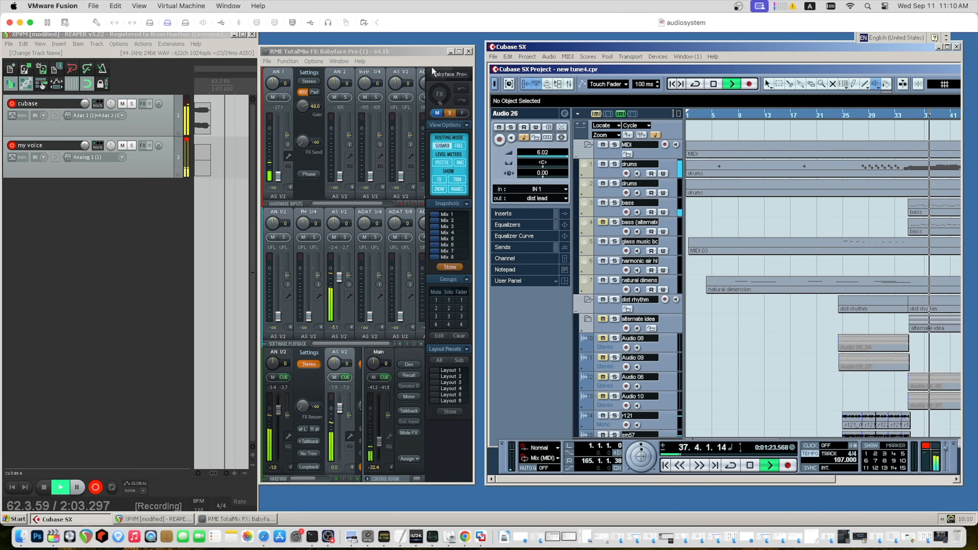
drag(341, 407, 340, 418)
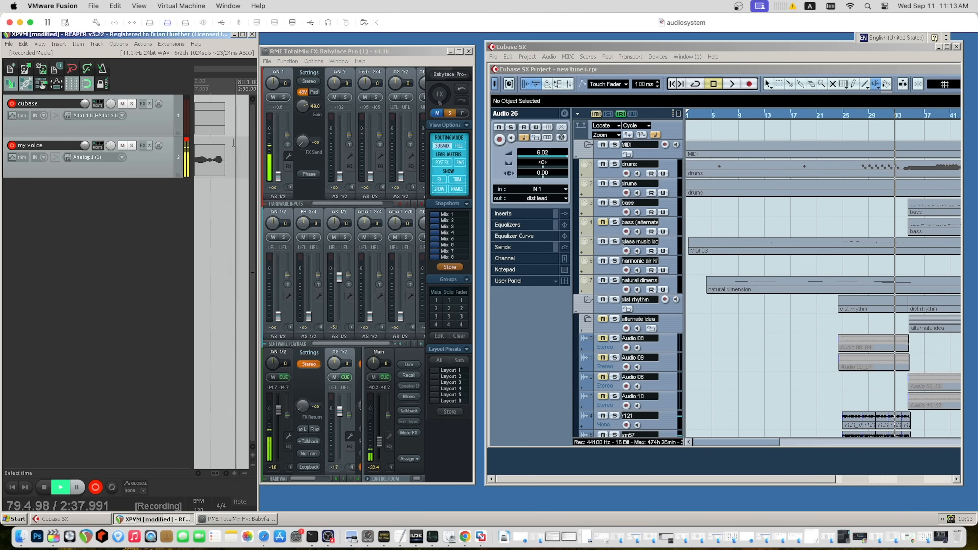
Confirm in Device Setup that VST Audiobay uses ASIO Fireface USB.
click(660, 57)
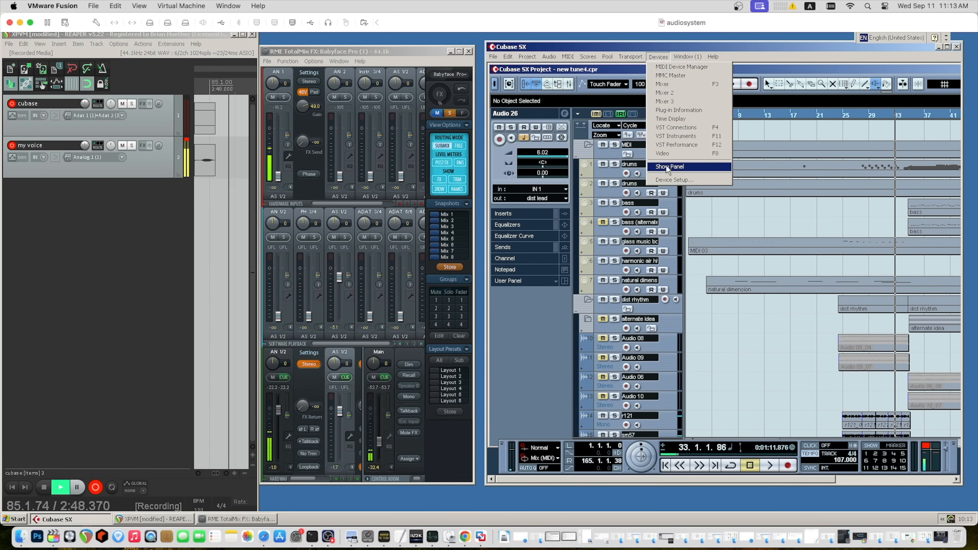
click(662, 180)
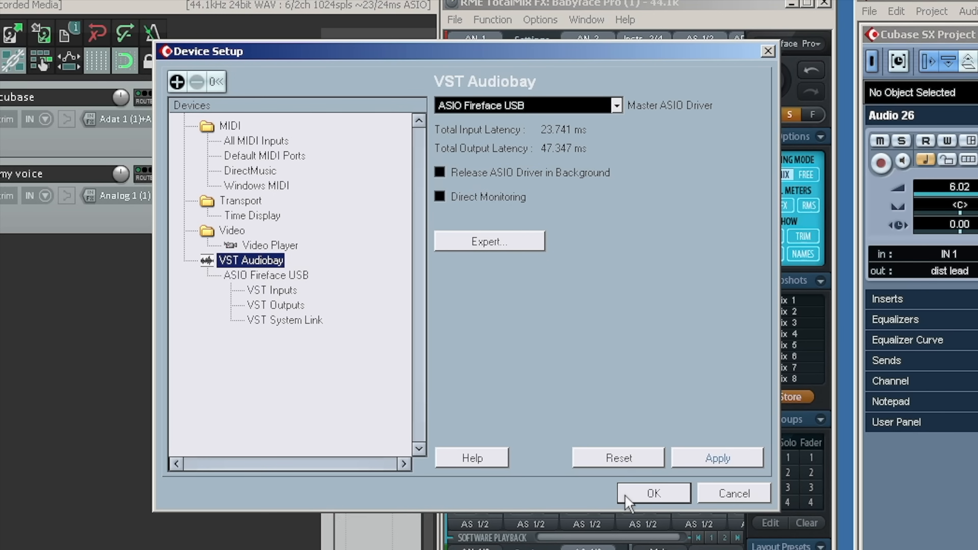
click(635, 496)
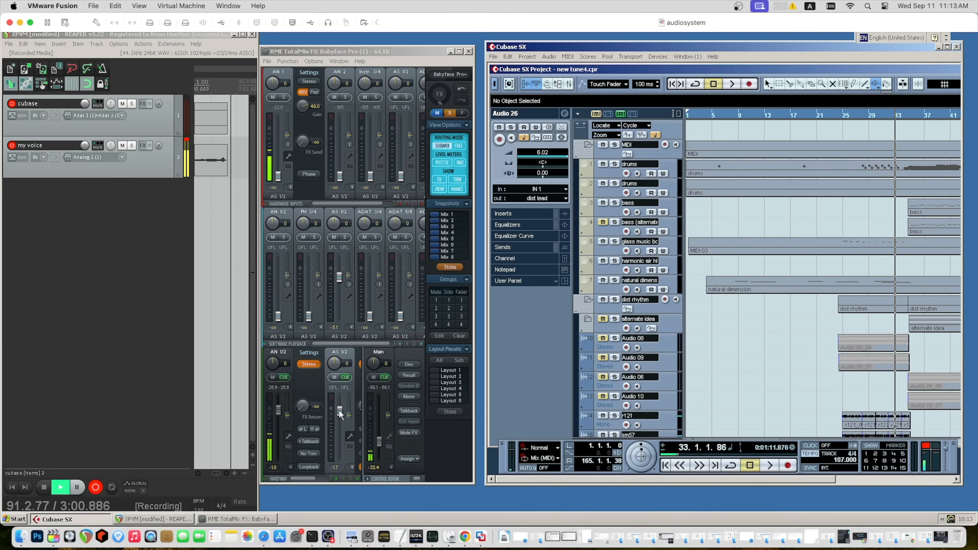
Raise AS 1/2 playback to -1.4, play the Cubase project, then lower AS 1/2 to -23.2.
drag(339, 420, 337, 410)
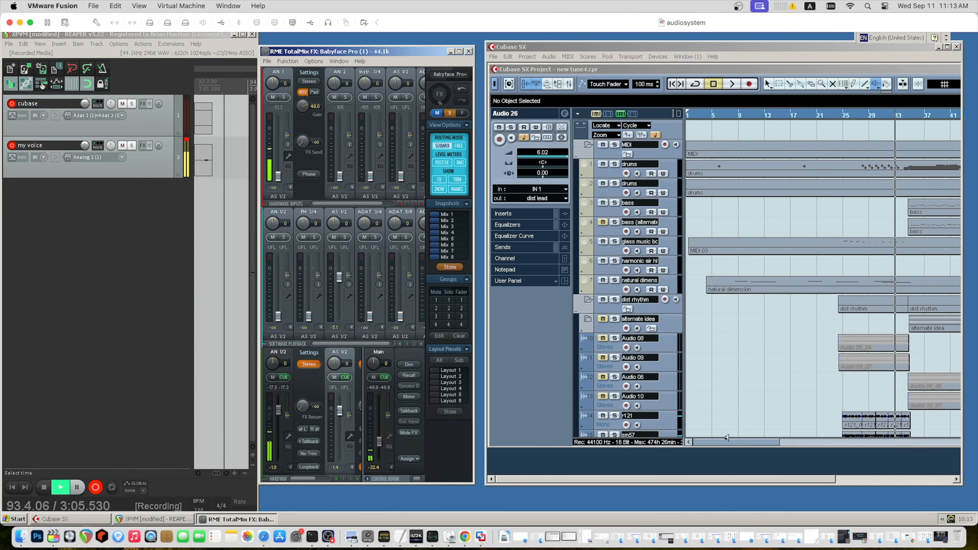
key(F2)
click(766, 466)
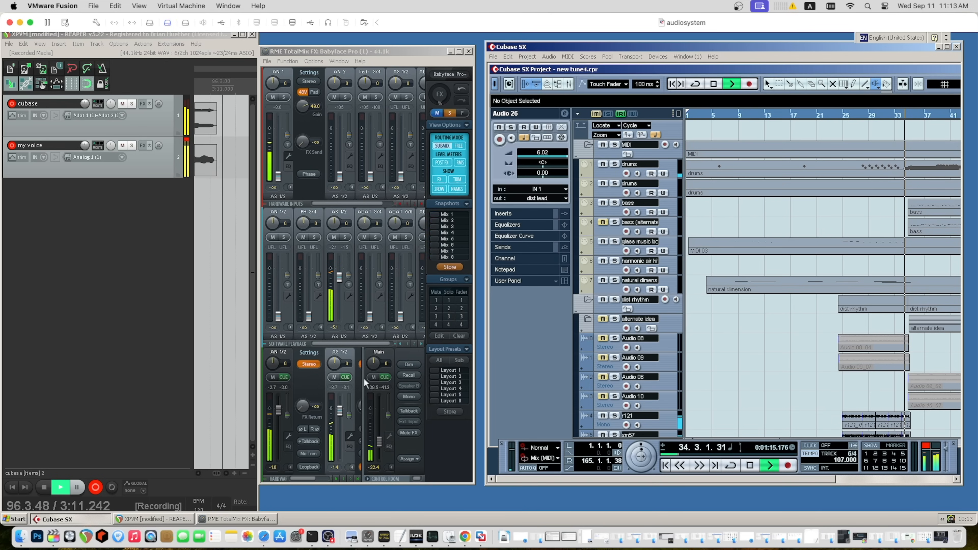
click(340, 410)
drag(340, 409, 340, 443)
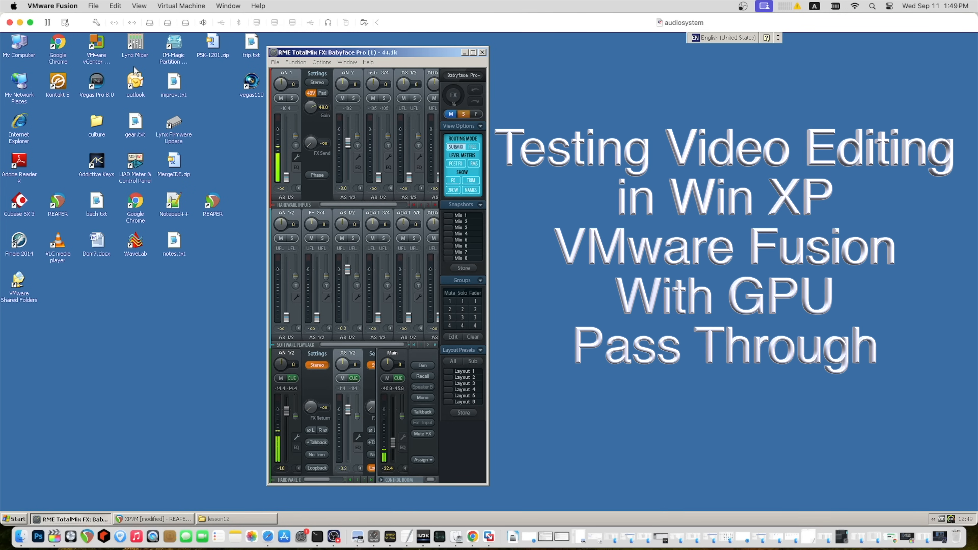
Open Lesson12.veg from C:\Berklee\2016 Fall\Digital Cinematography\lesson12 and accept the Vegas EULA.
double_click(20, 46)
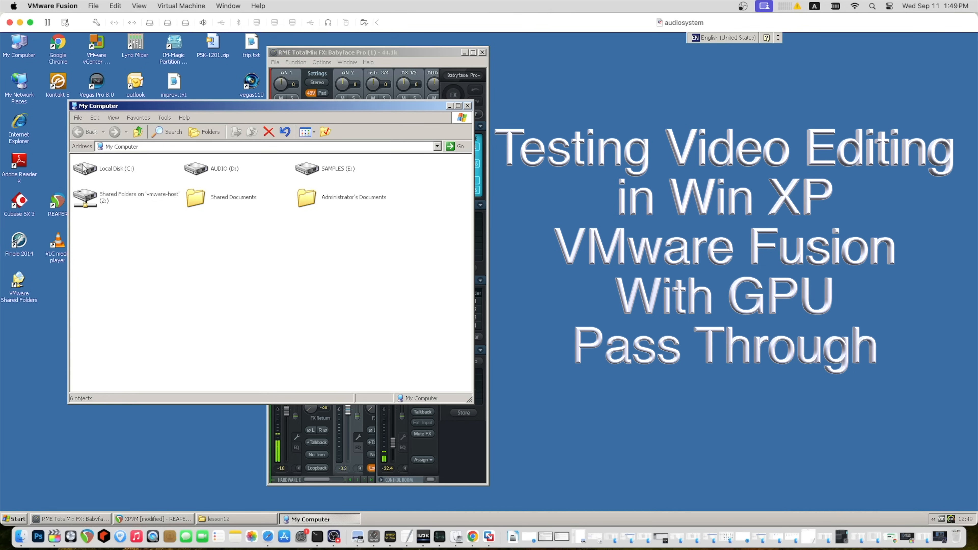
double_click(84, 166)
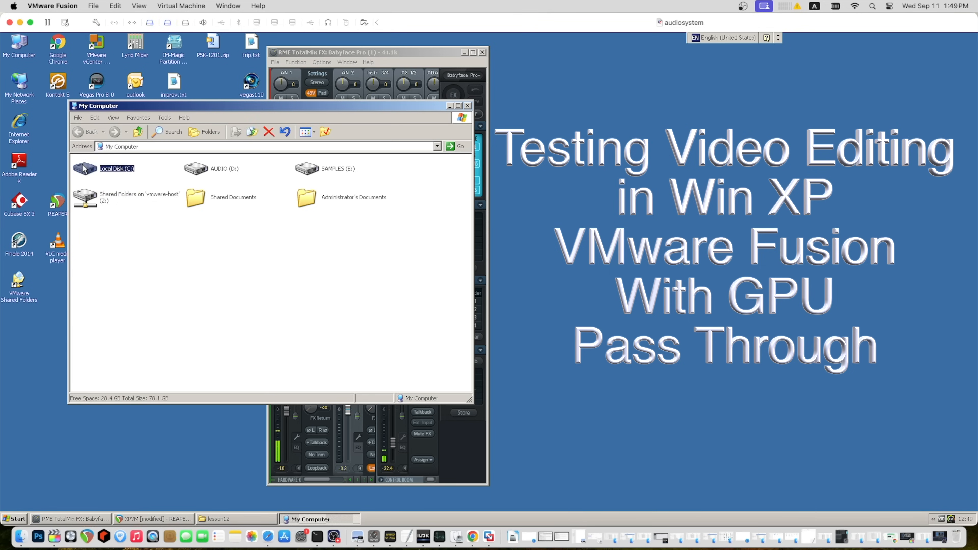
double_click(89, 176)
double_click(92, 175)
double_click(94, 181)
double_click(97, 224)
drag(466, 172, 461, 282)
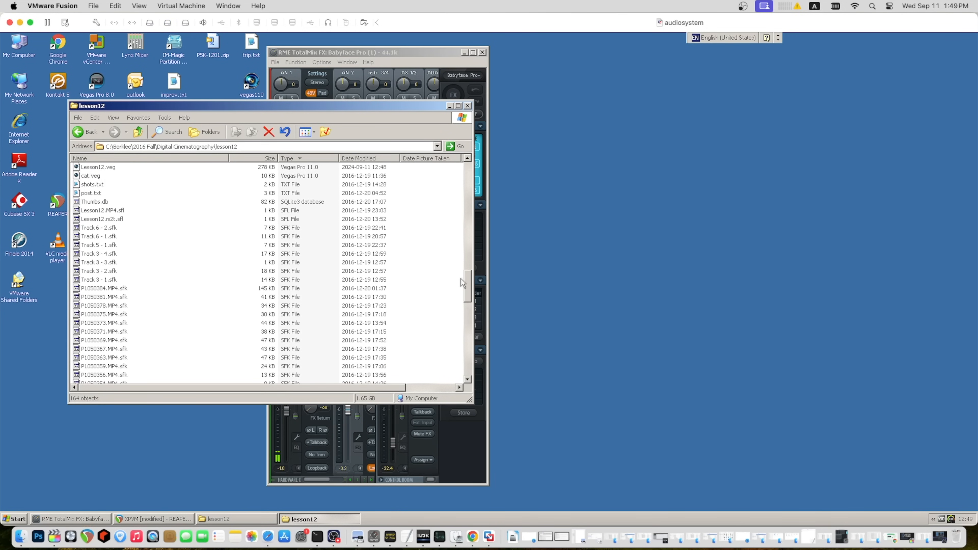
double_click(97, 168)
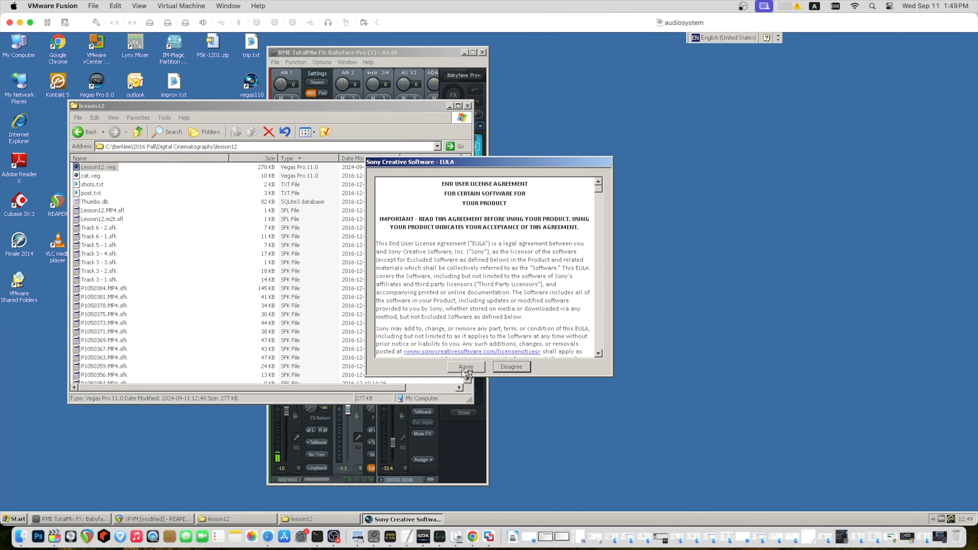
click(464, 368)
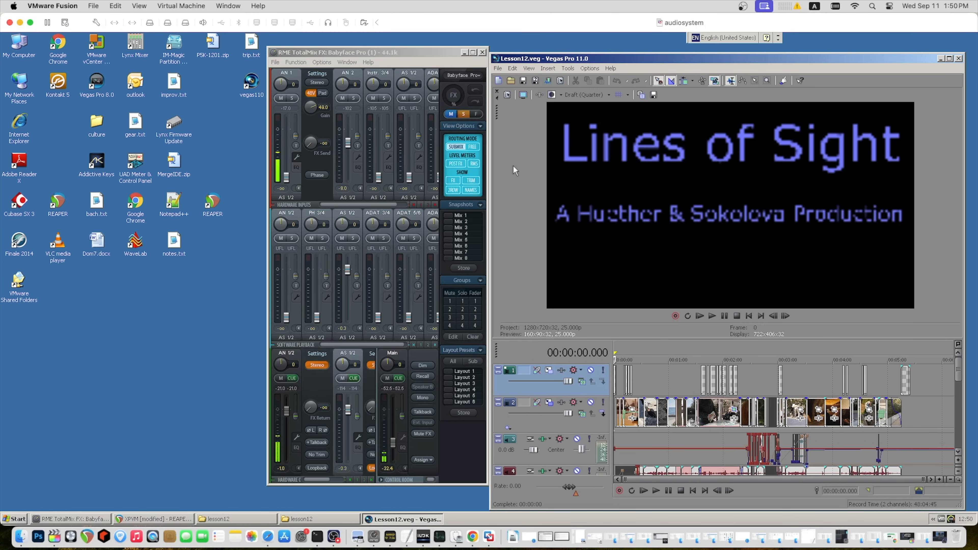
Set Vegas preview quality to Best (Full) and move the playhead to 00:02:21.720.
key(alt+Tab)
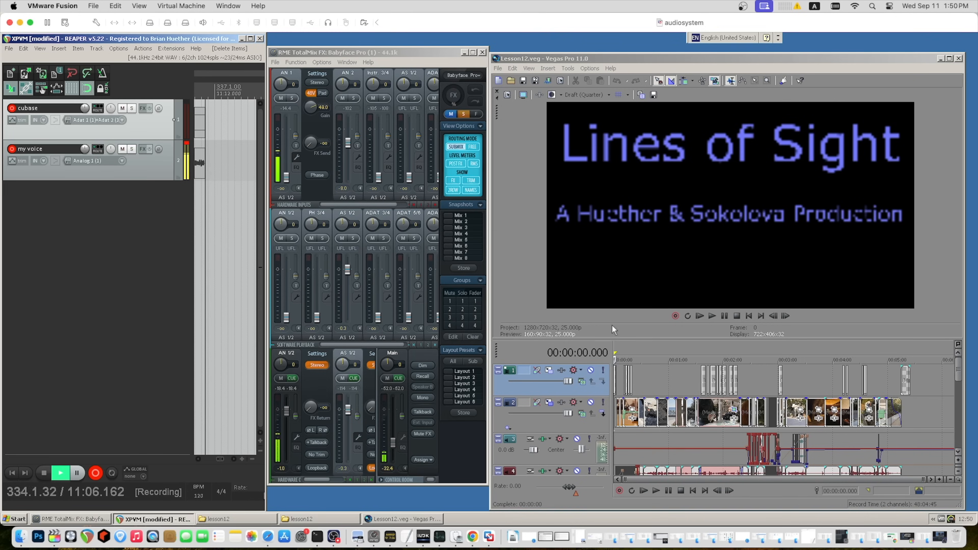
click(607, 96)
mouse_move(589, 135)
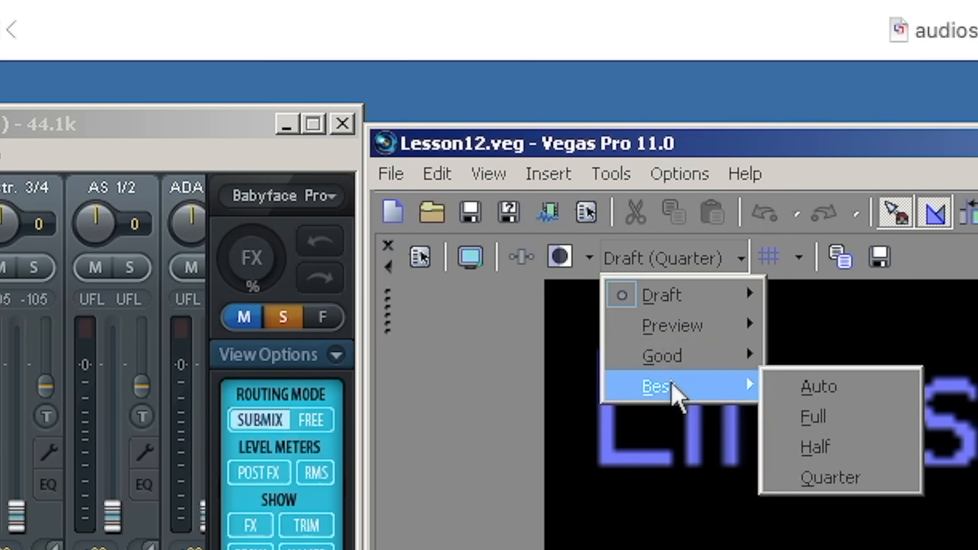
click(813, 416)
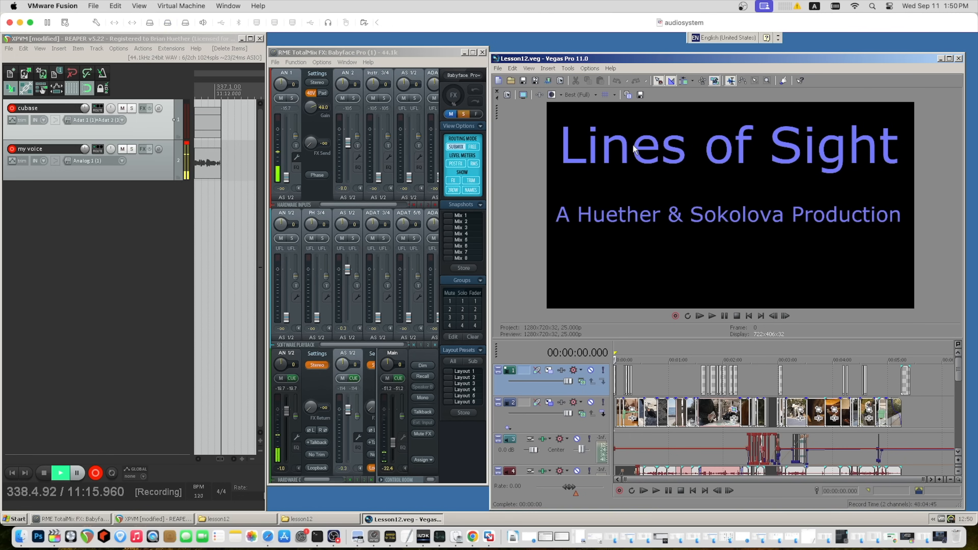
mouse_move(691, 353)
mouse_down()
mouse_move(727, 347)
mouse_move(676, 351)
mouse_move(706, 350)
mouse_up()
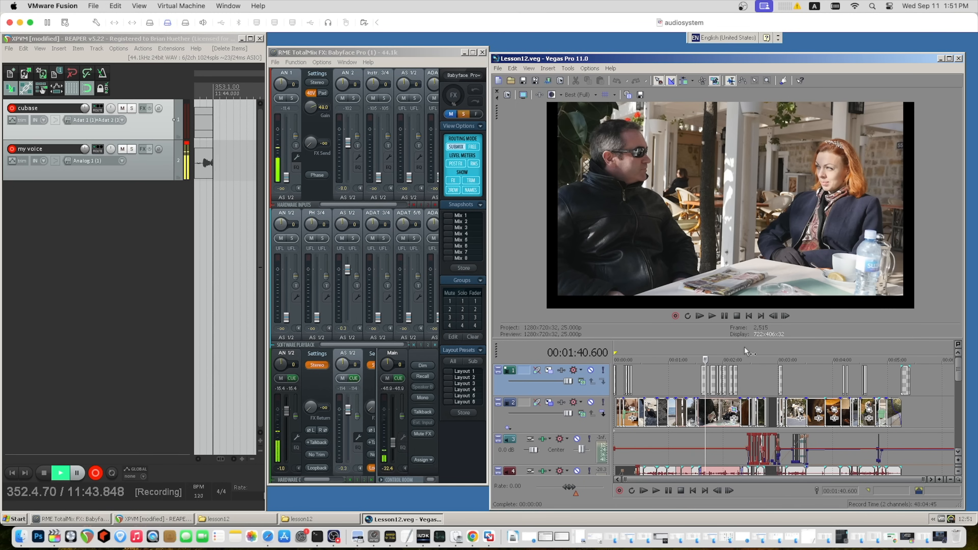
click(744, 357)
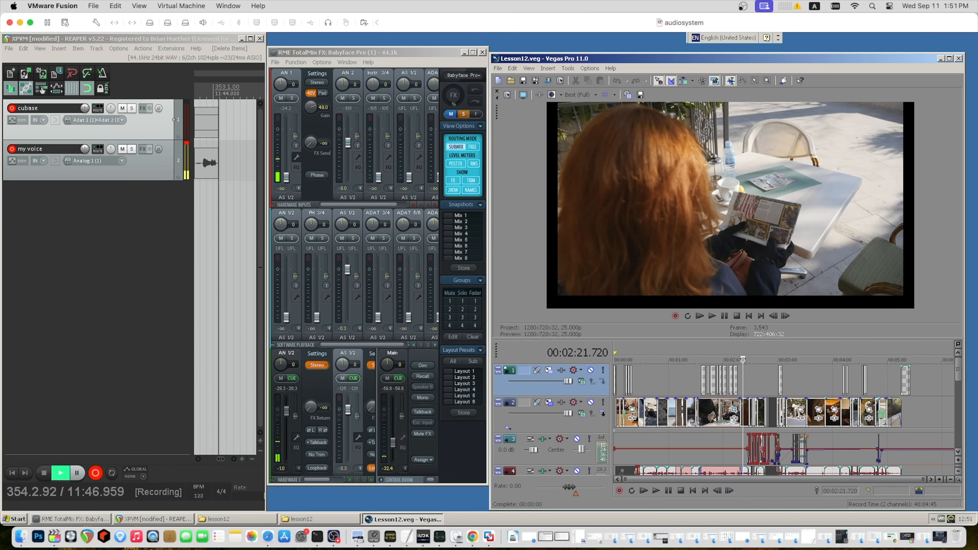
Select ASIO Fireface USB as the audio device type in Vegas Pro preferences.
click(588, 67)
click(606, 334)
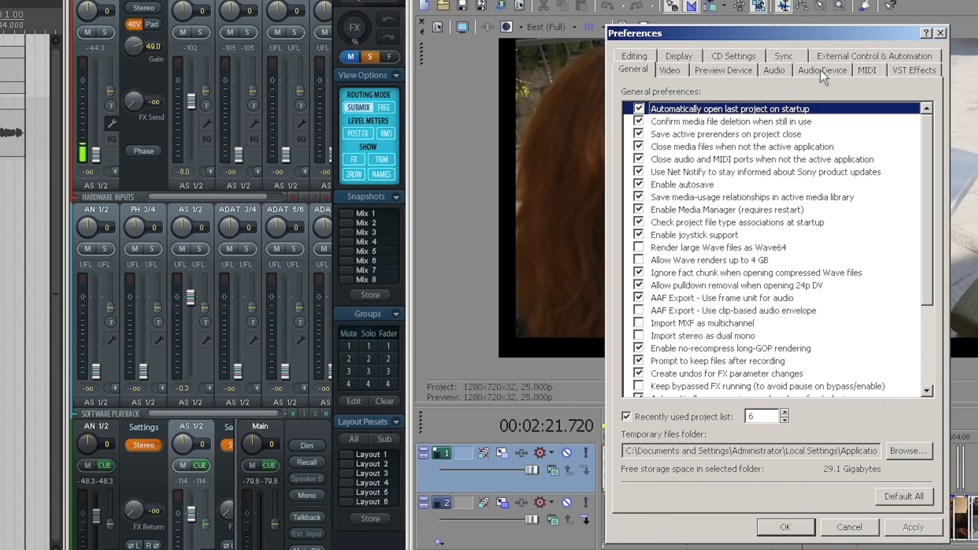
click(756, 122)
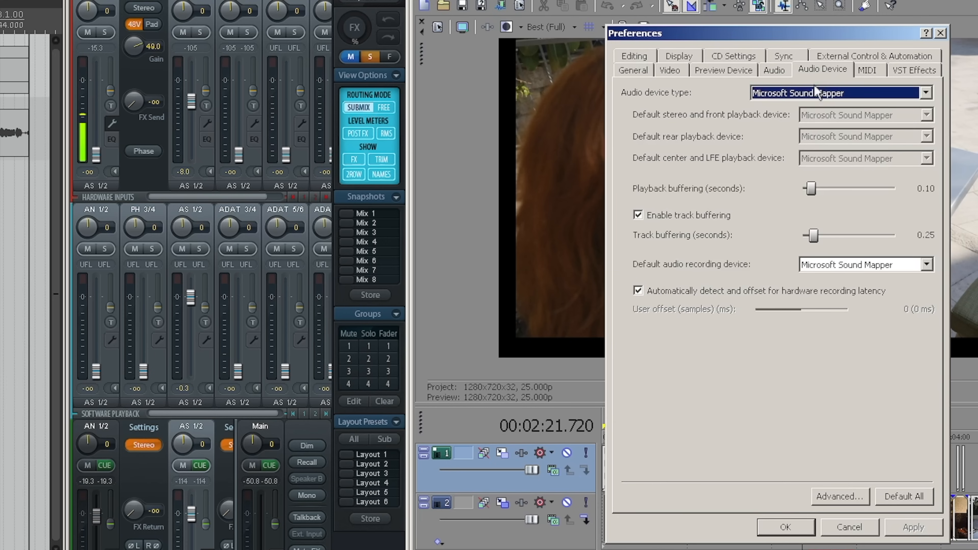
click(815, 91)
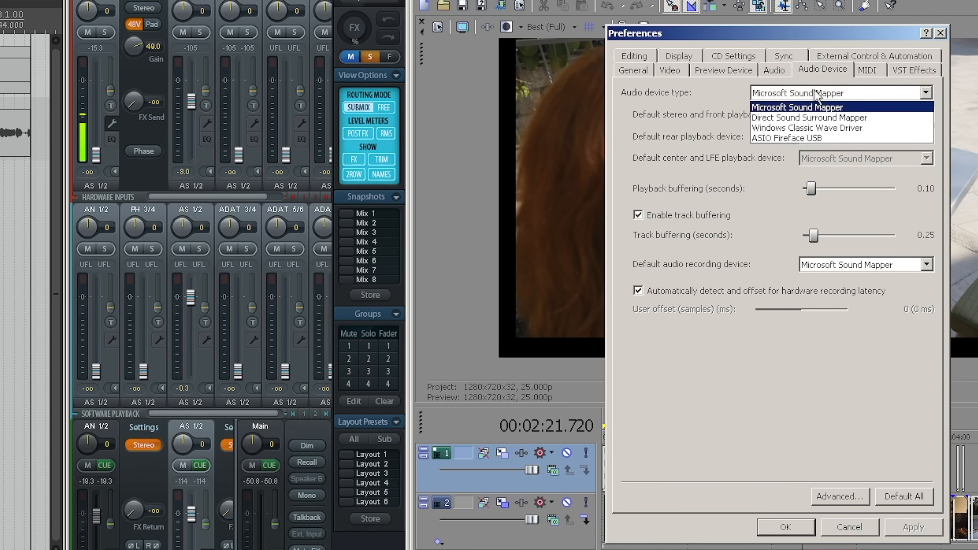
click(795, 137)
Route front, rear and center/LFE playback devices all to Adat 1/Adat 2.
click(835, 117)
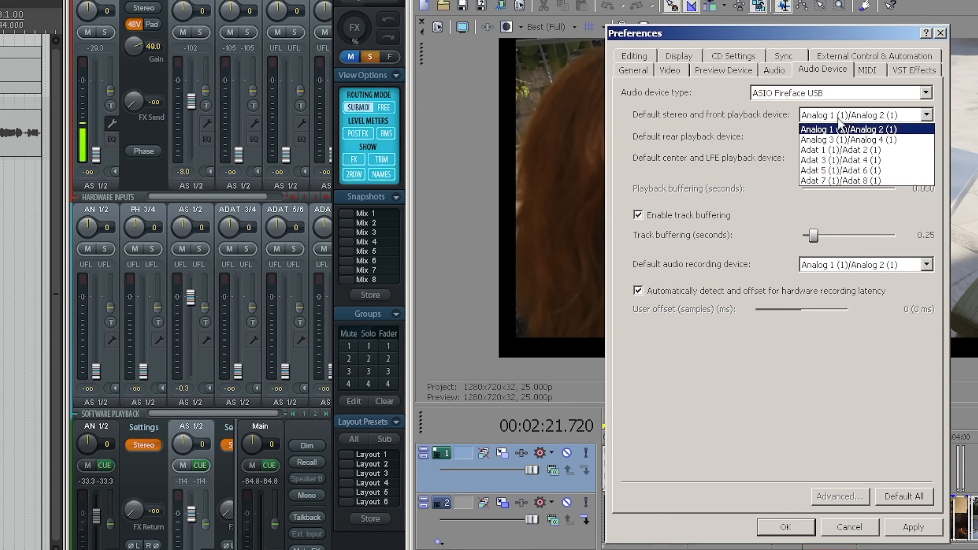
click(832, 151)
click(828, 137)
click(824, 171)
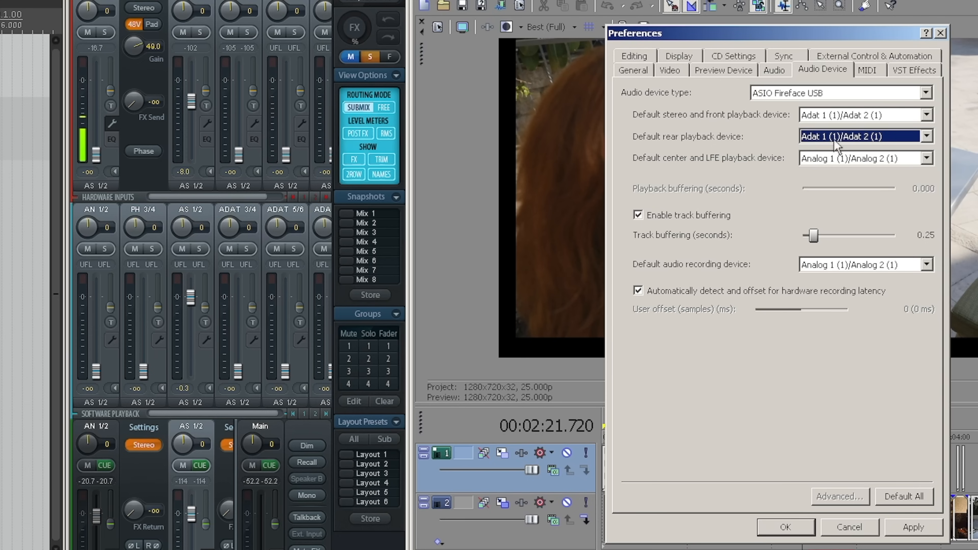
click(841, 164)
click(836, 192)
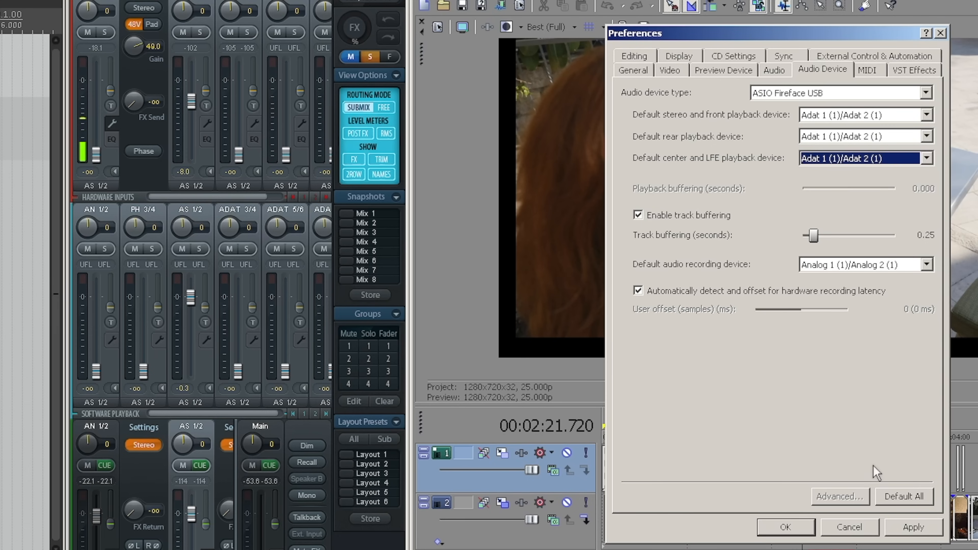
Apply the preferences, play Lesson12.veg, and raise the AS 1/2 playback level in TotalMix.
click(785, 527)
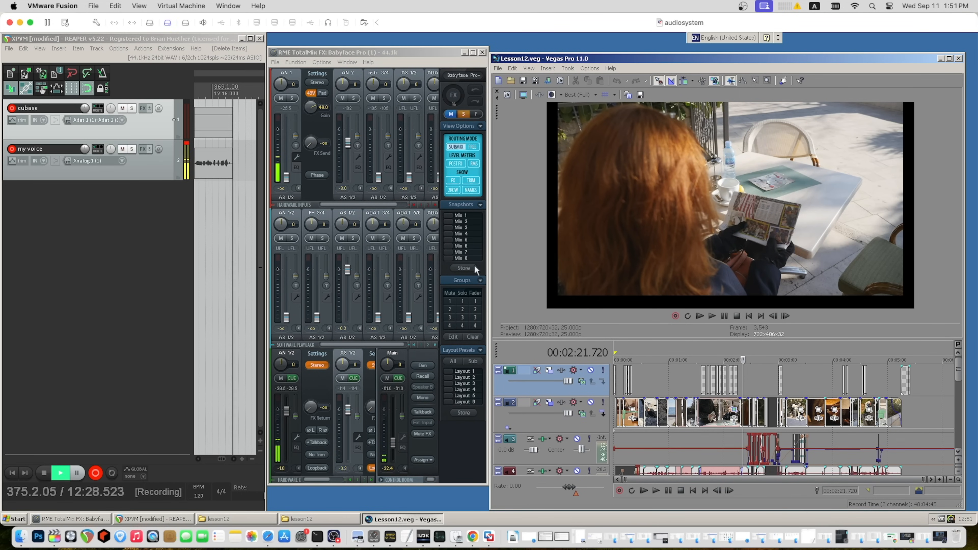
click(709, 313)
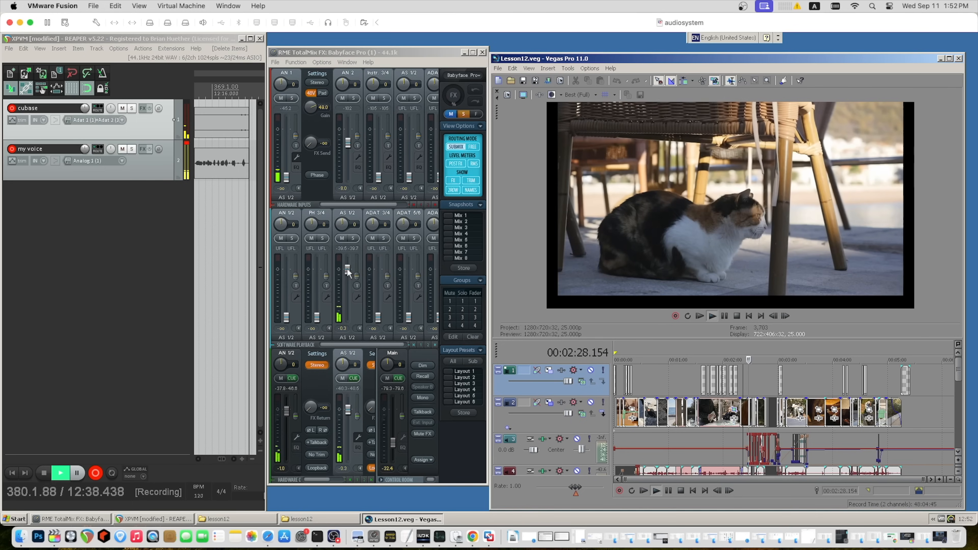
drag(347, 269, 347, 263)
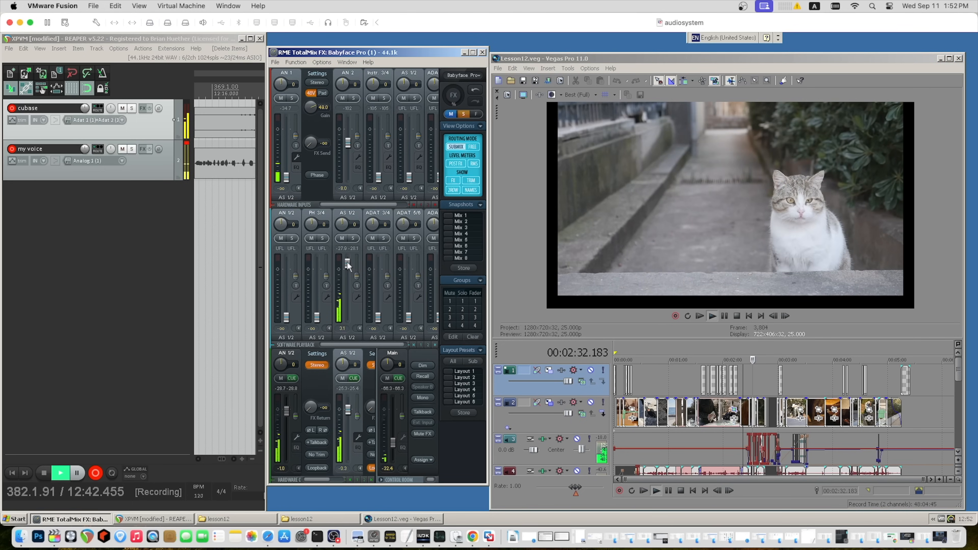